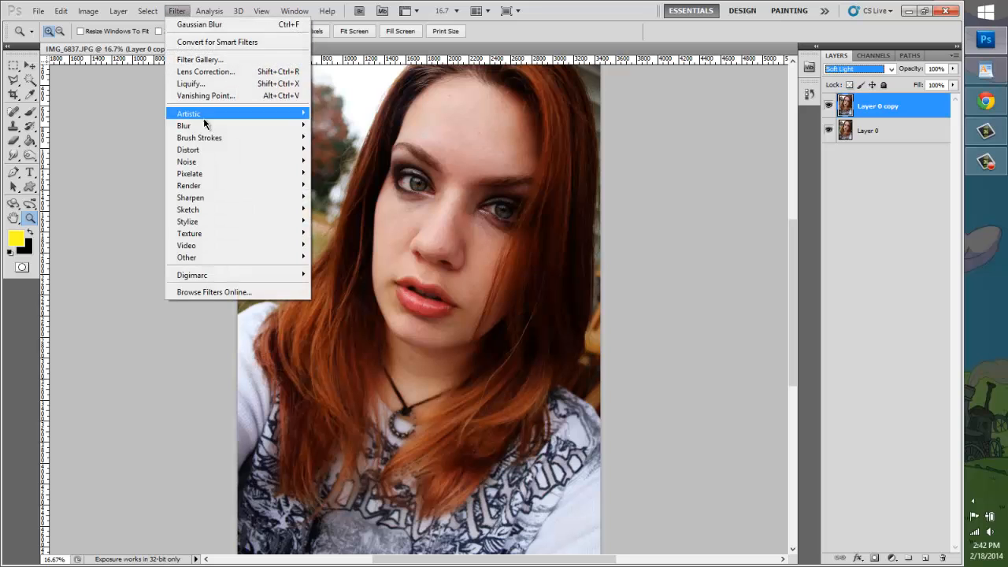
pyautogui.moveTo(206, 125)
pyautogui.click(339, 171)
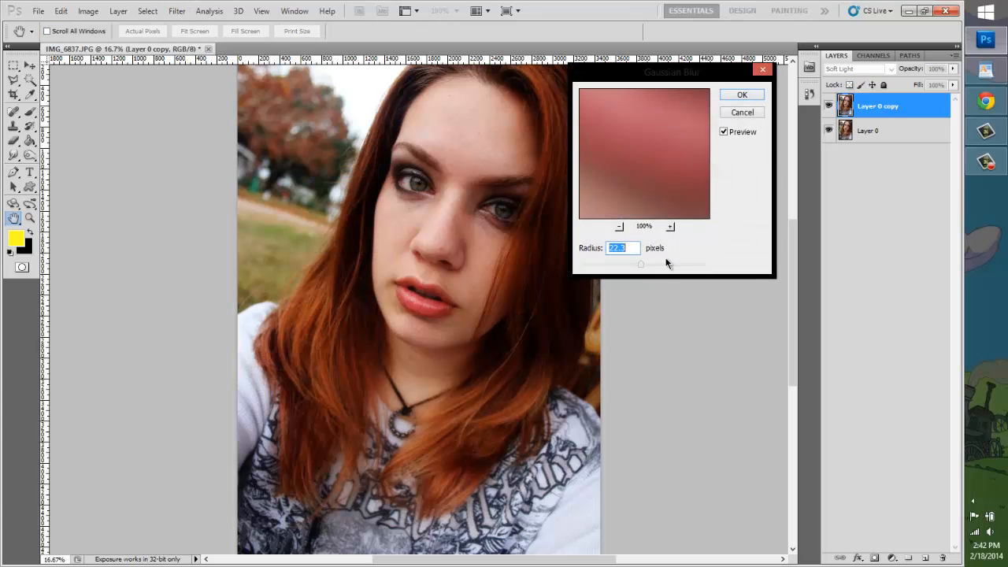
pyautogui.click(742, 111)
# - Apply a Gaussian Blur to the Soft Light Layer 0 copy
pyautogui.click(176, 10)
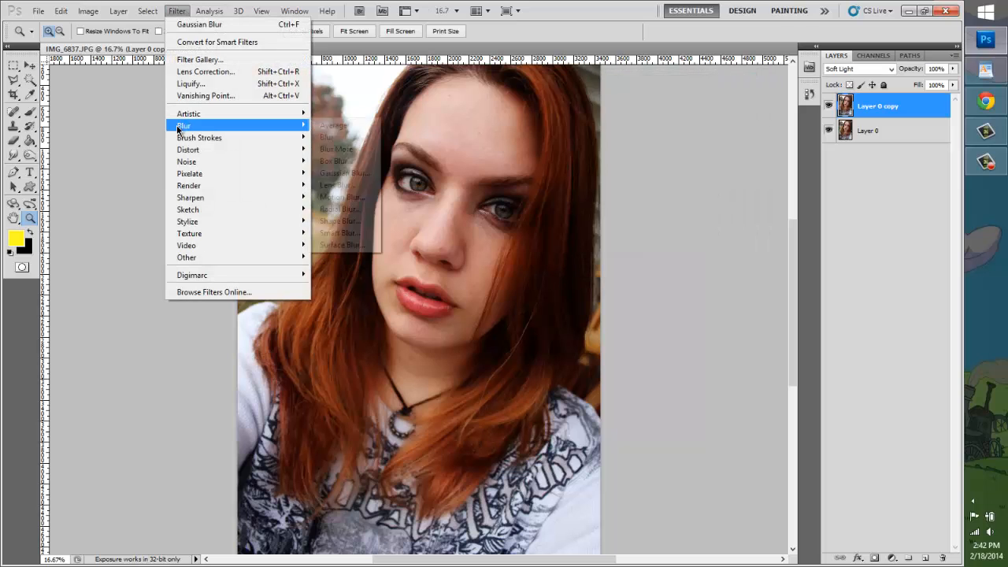
pyautogui.moveTo(247, 125)
pyautogui.click(340, 172)
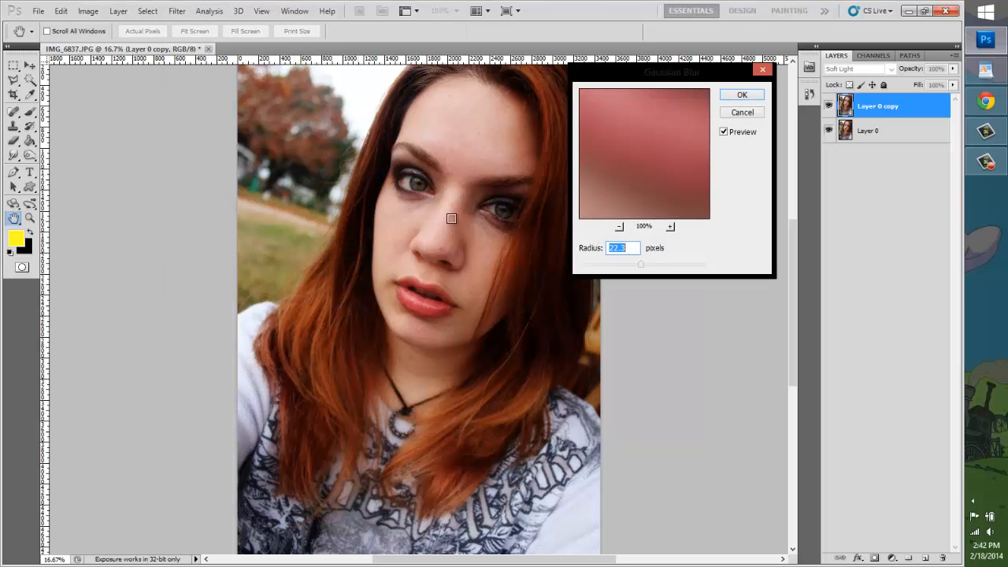
pyautogui.moveTo(608, 271); pyautogui.dragTo(636, 268)
pyautogui.click(728, 97)
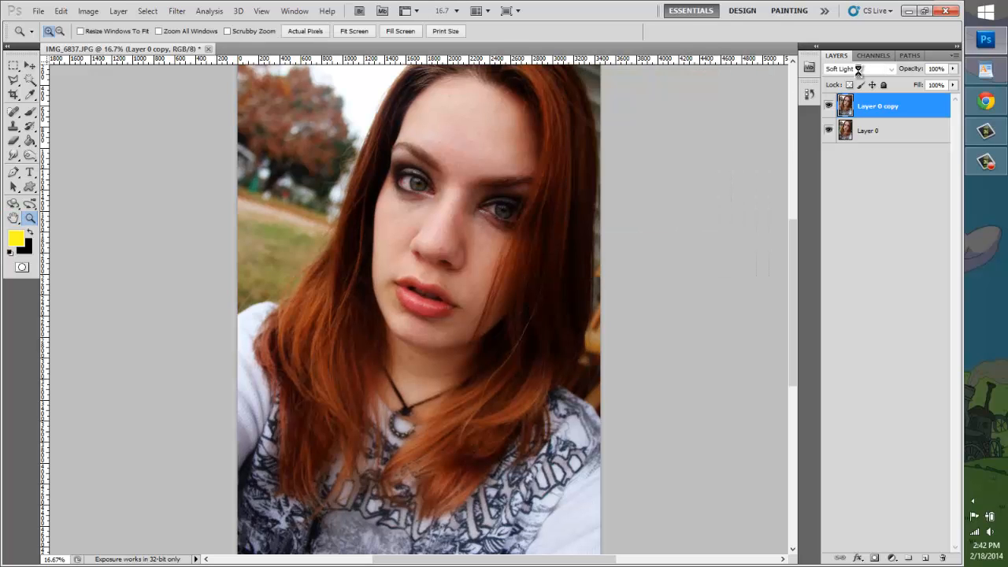
# - Lower the opacity of Layer 0 copy to 31% and flatten the image
pyautogui.click(953, 70)
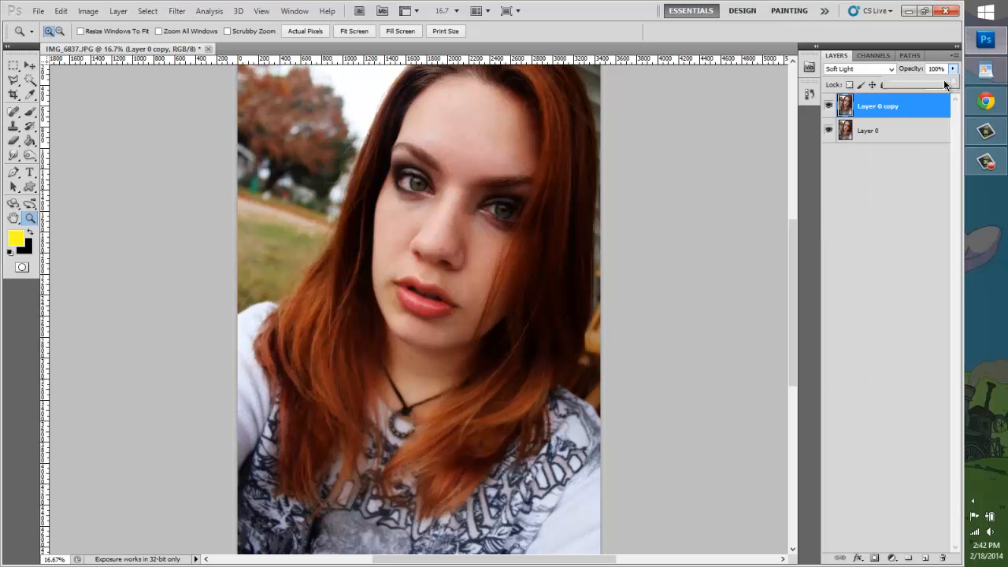
pyautogui.moveTo(916, 83); pyautogui.dragTo(907, 84)
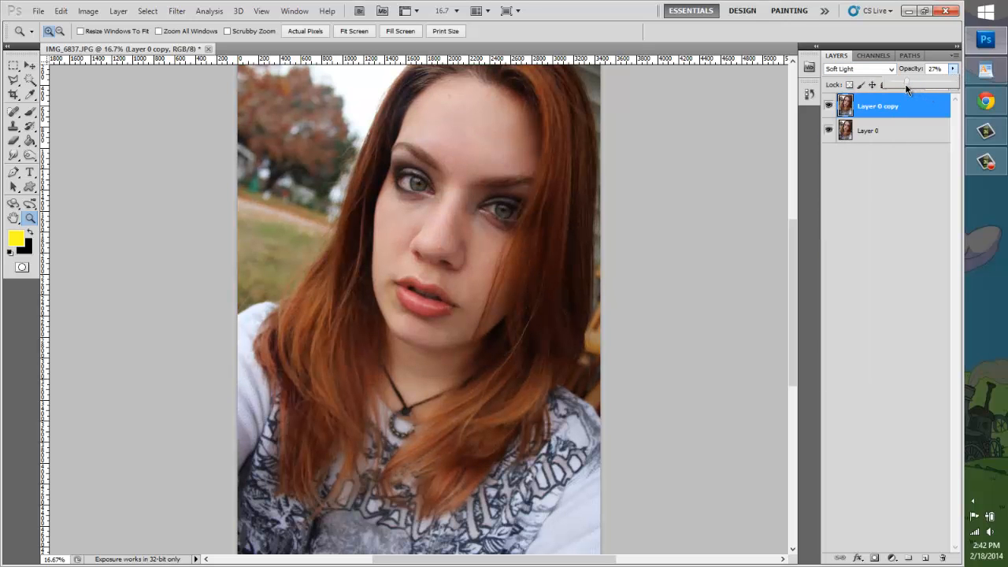
pyautogui.rightClick(891, 114)
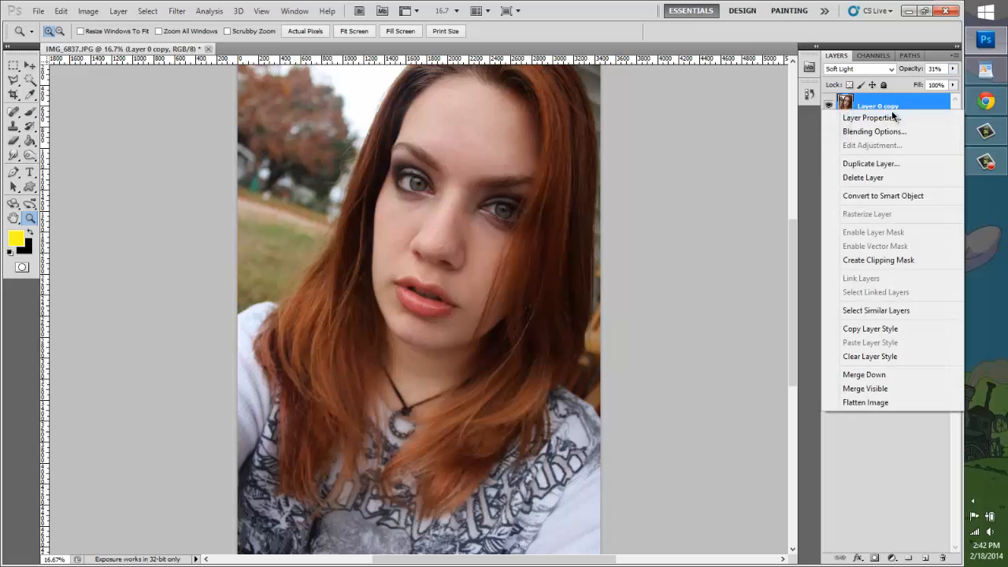
pyautogui.click(868, 402)
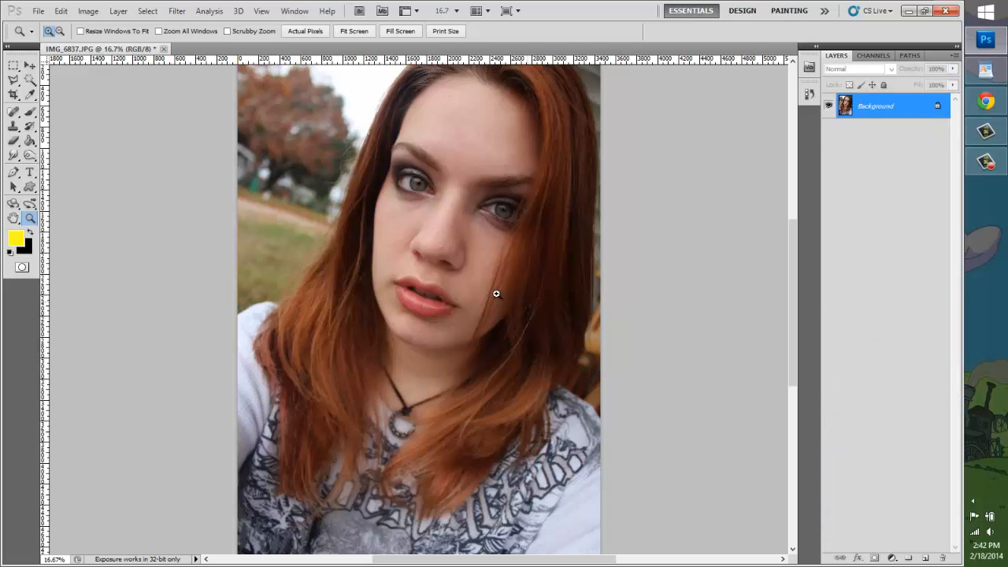
# - Heal the small blemishes on the nose tip and nose bridge using the Spot Healing Brush at 46 px
pyautogui.click(511, 259)
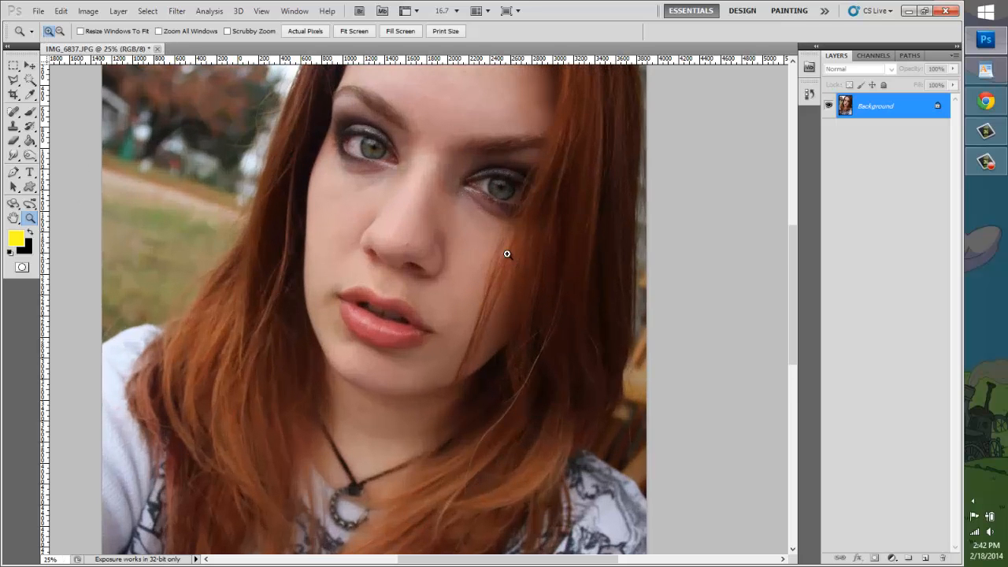
pyautogui.click(441, 218)
pyautogui.scroll(5, 413, 313)
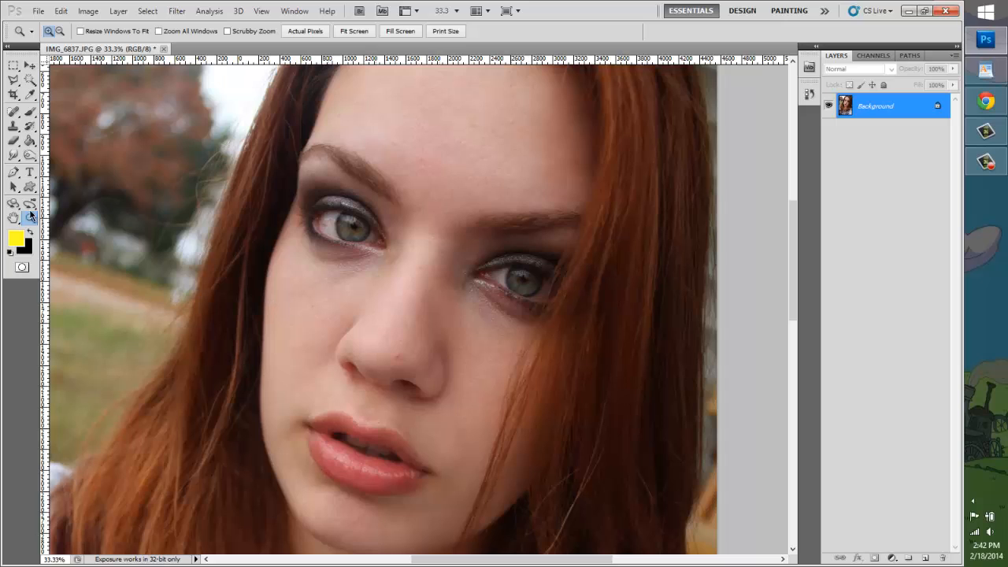
pyautogui.click(14, 113)
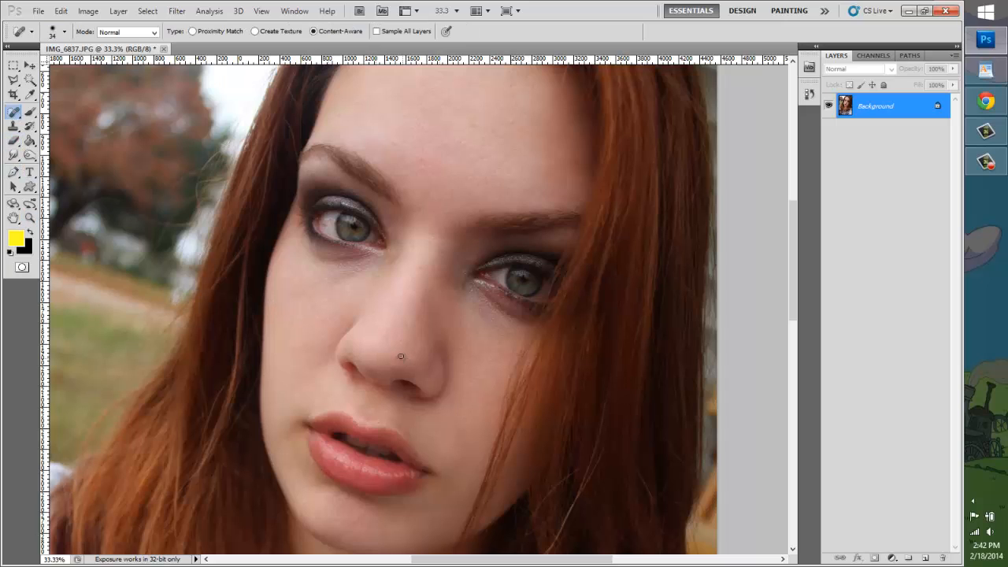
pyautogui.click(65, 31)
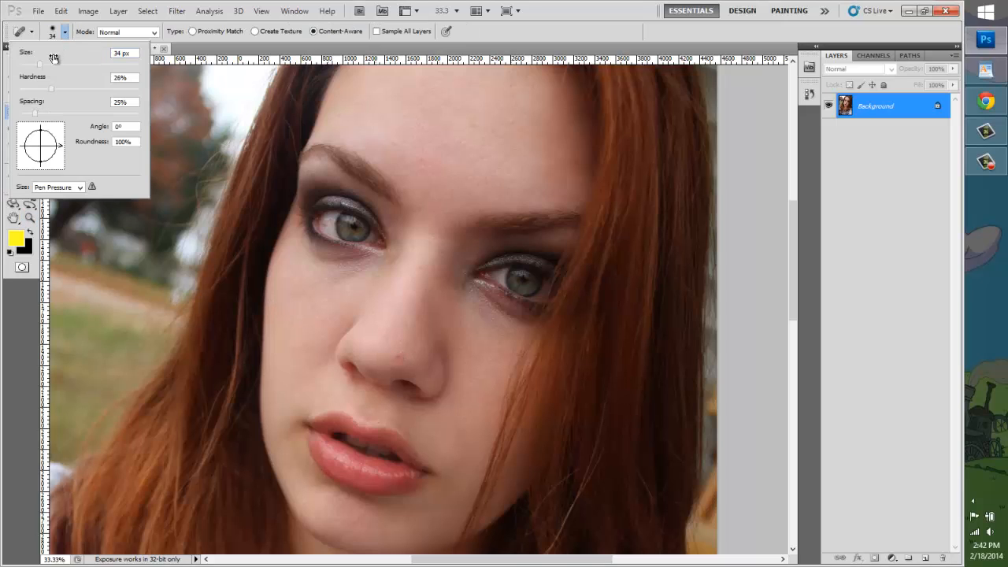
pyautogui.click(397, 355)
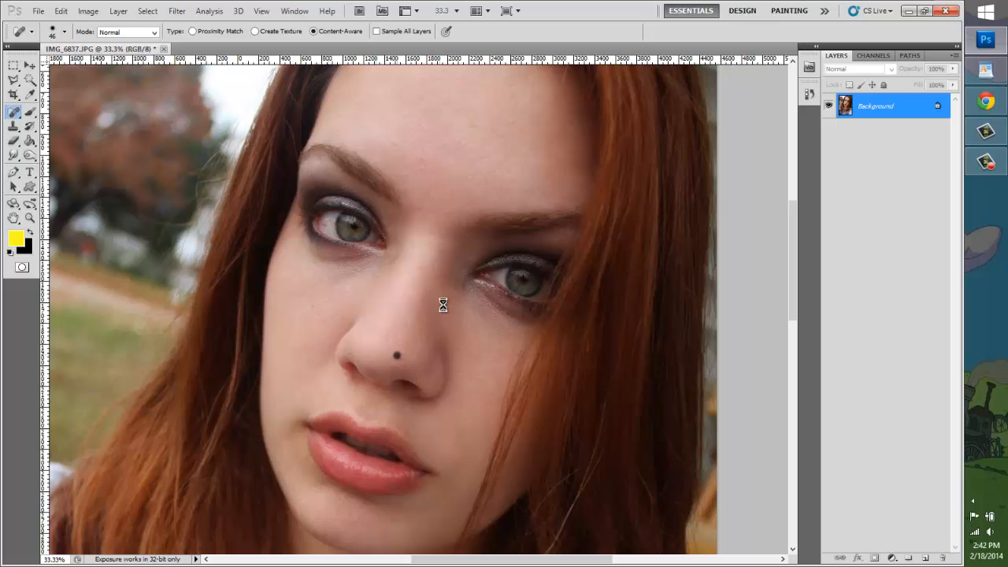
pyautogui.click(442, 248)
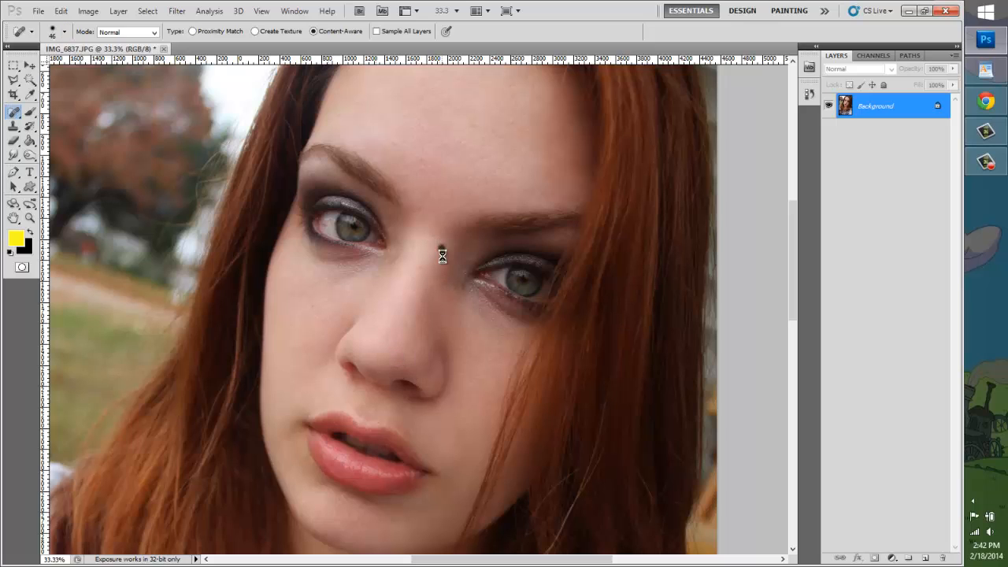
pyautogui.click(400, 357)
# - Heal the blemishes on the upper forehead, beside the hairline and above the brow with the Spot Healing Brush
pyautogui.scroll(3, 433, 135)
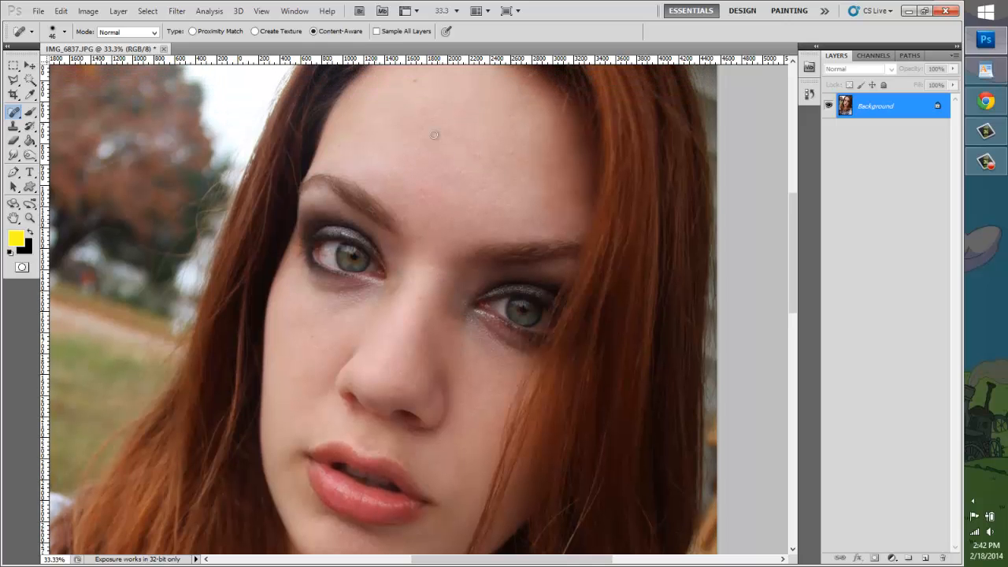
pyautogui.click(416, 81)
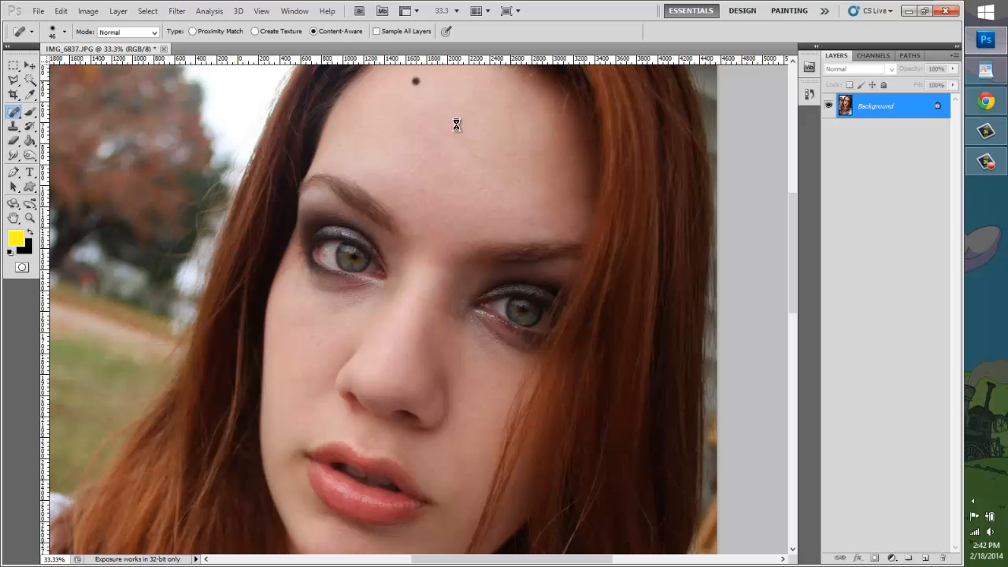
pyautogui.click(557, 125)
pyautogui.click(419, 194)
pyautogui.scroll(-5, 370, 473)
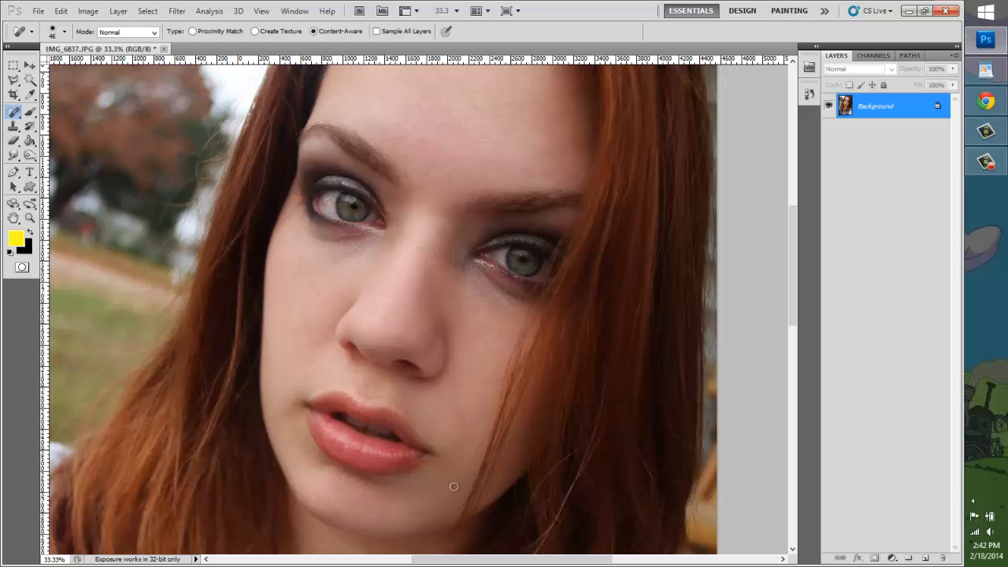
pyautogui.scroll(2, 532, 346)
# - Create a new empty layer above the Background using the default settings
pyautogui.click(29, 218)
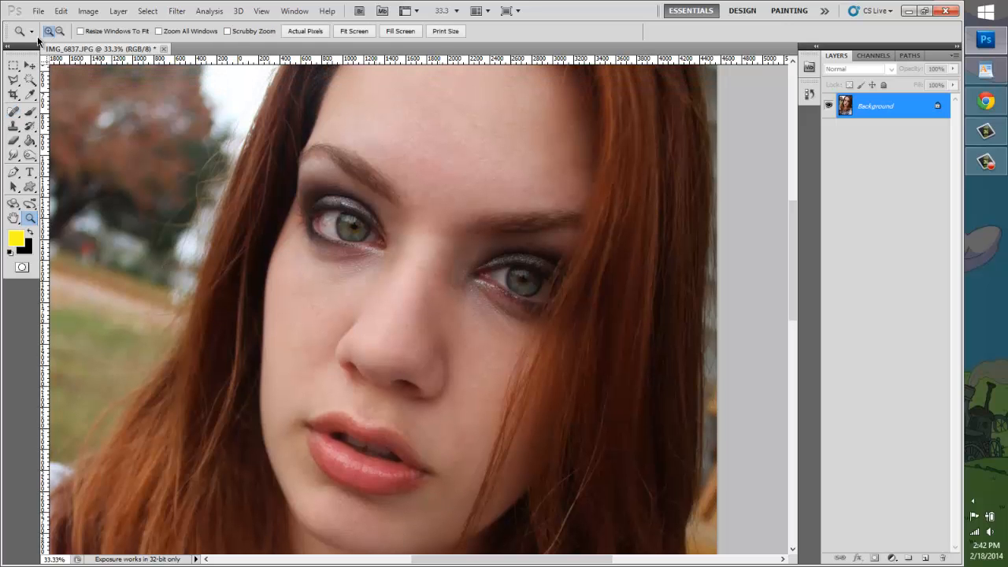
pyautogui.click(352, 31)
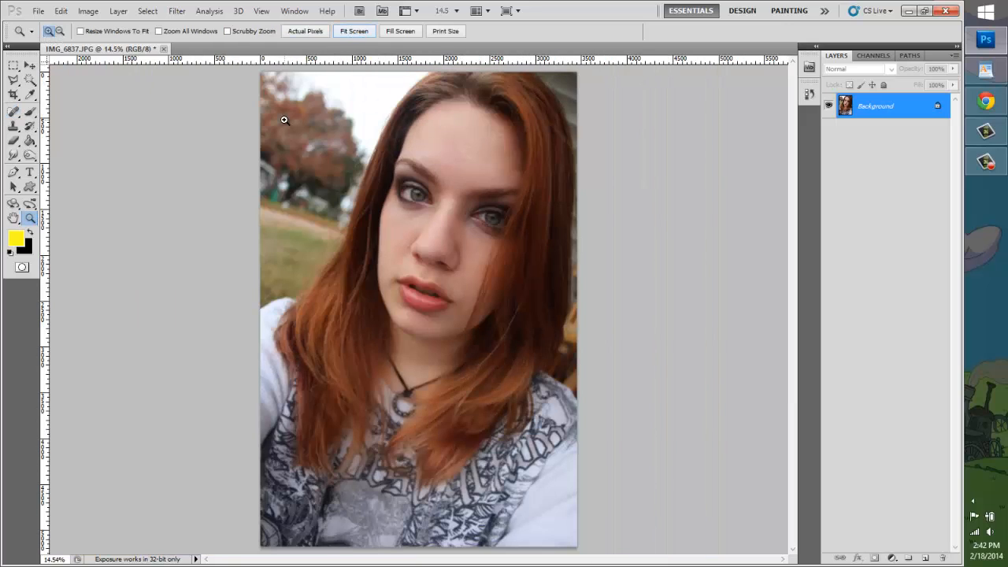
pyautogui.click(424, 180)
pyautogui.click(955, 55)
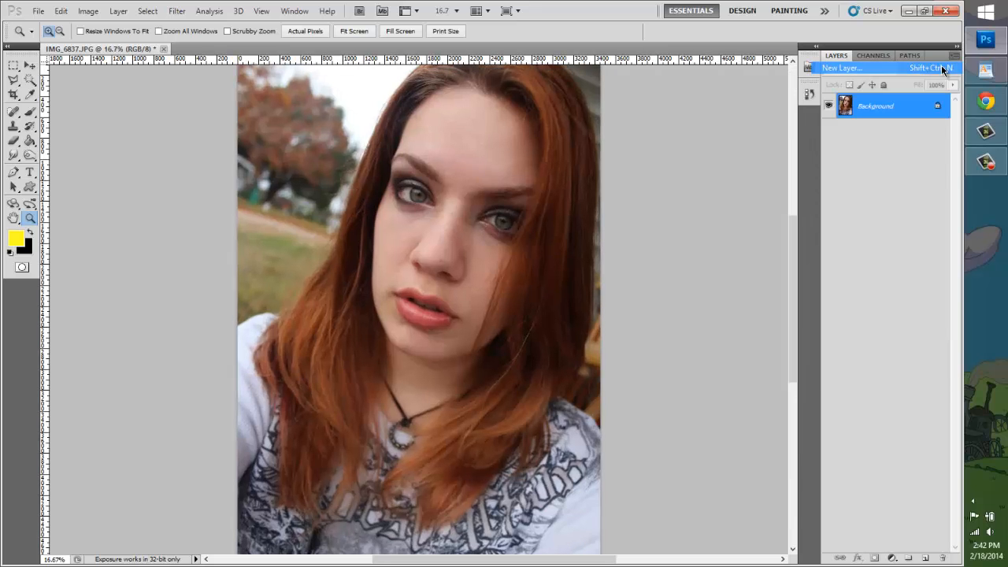
pyautogui.click(940, 65)
pyautogui.click(590, 174)
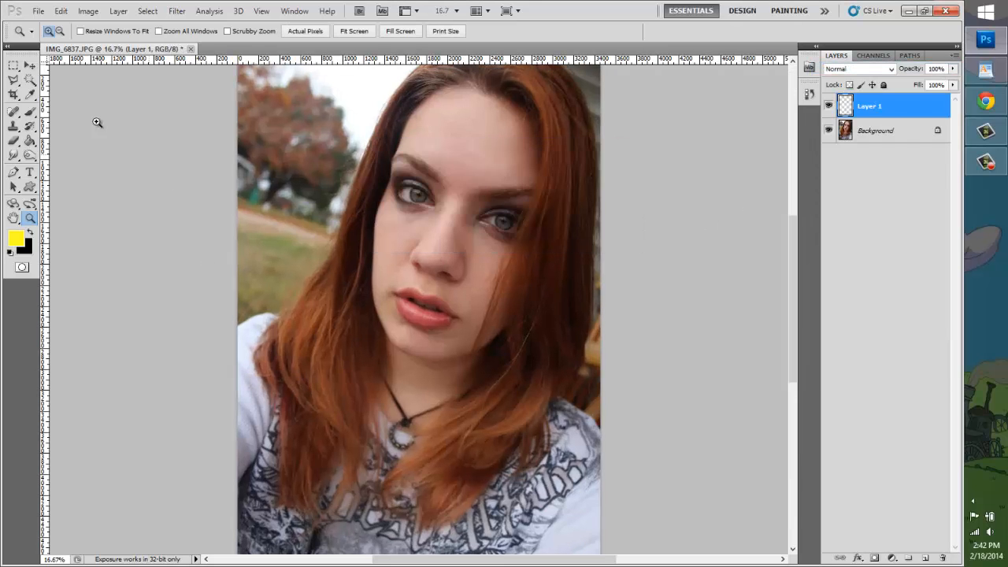
# - Choose the Brush tool with the soft round 45 px tip at 0% hardness
pyautogui.click(30, 115)
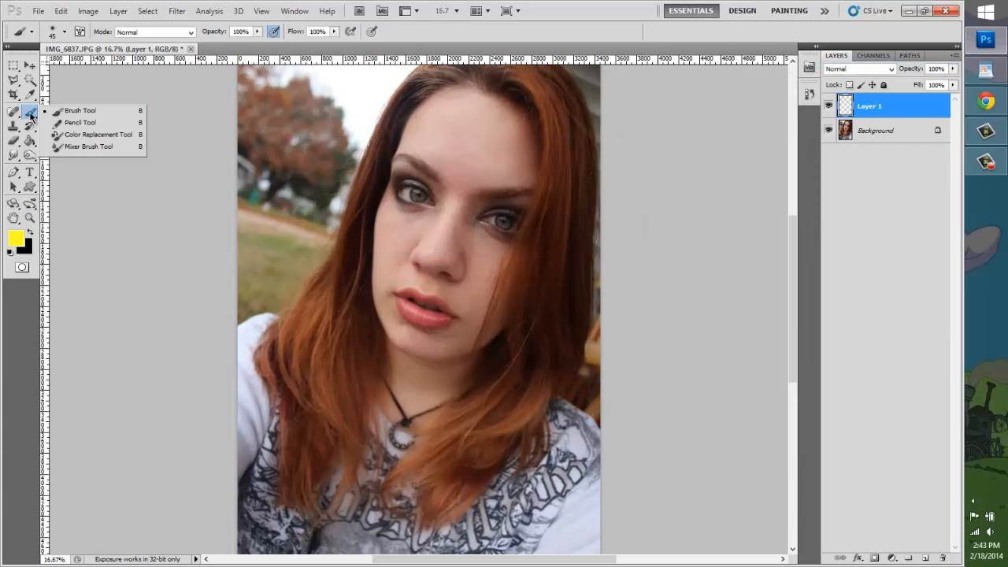
pyautogui.click(65, 31)
pyautogui.scroll(2, 144, 129)
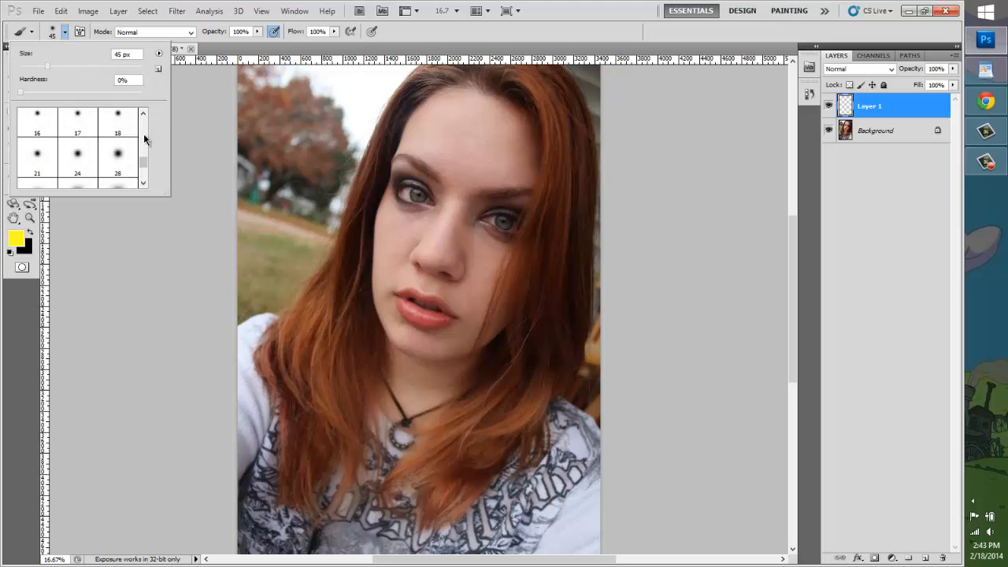
pyautogui.click(158, 52)
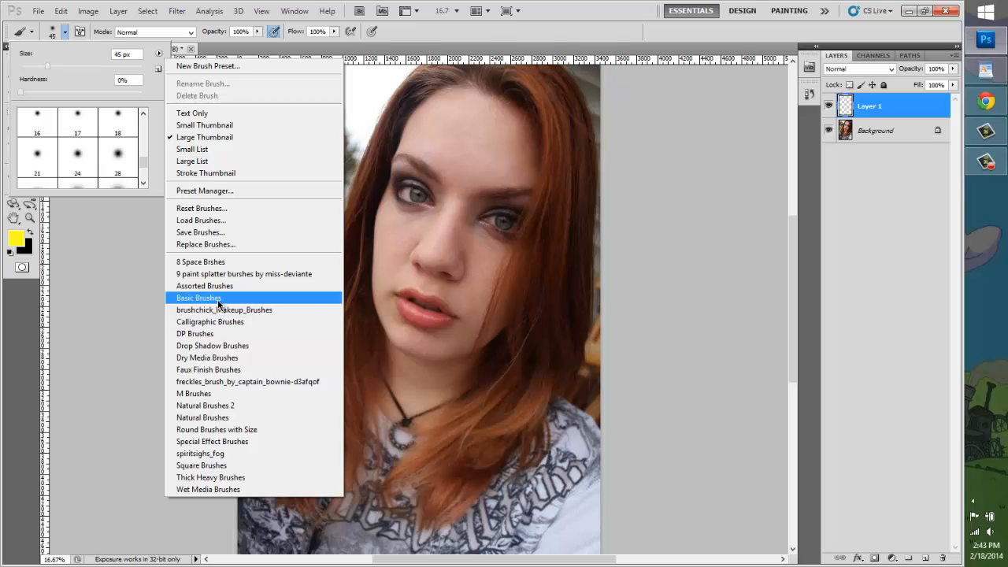
pyautogui.click(96, 158)
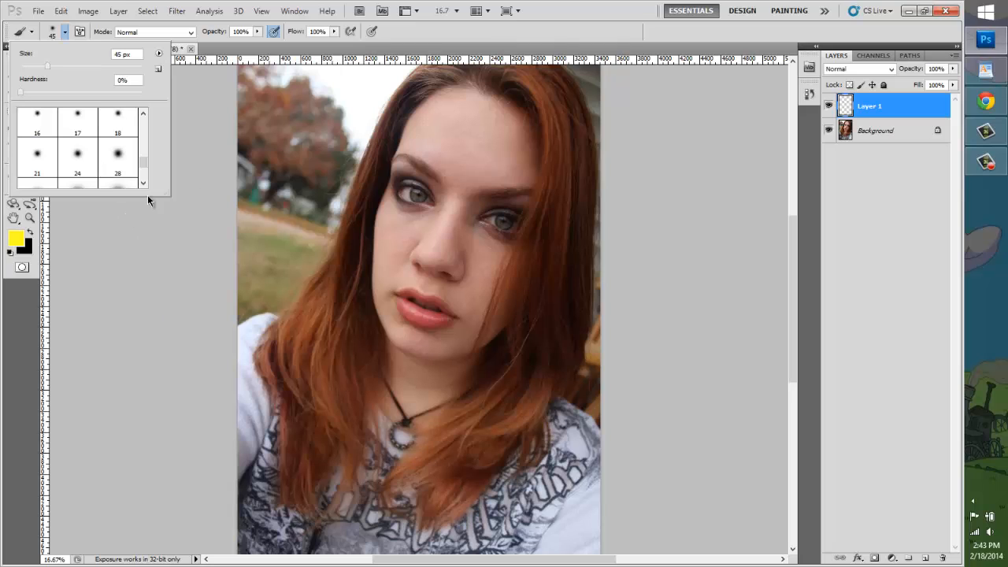
pyautogui.click(77, 156)
pyautogui.click(107, 150)
pyautogui.click(160, 54)
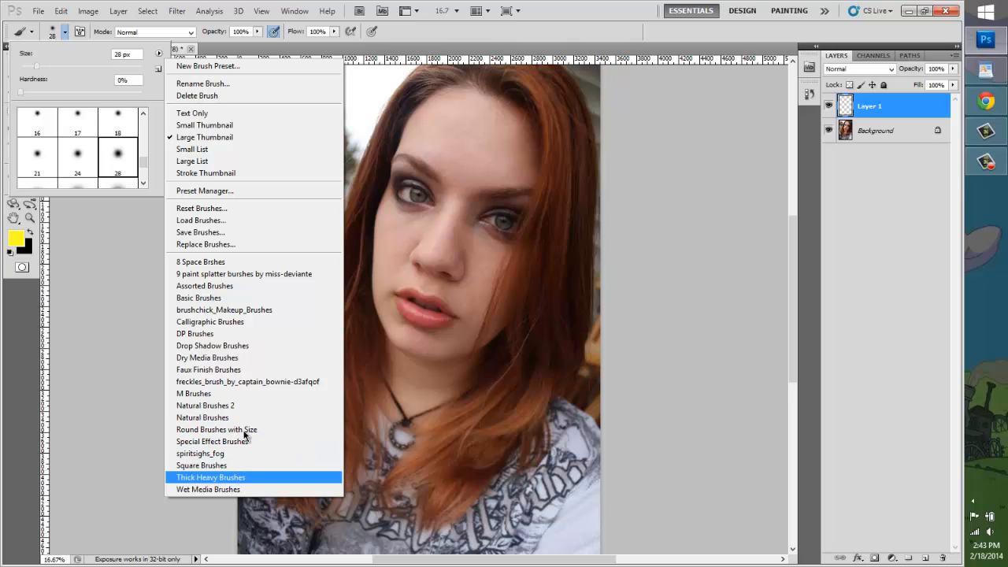
pyautogui.click(115, 157)
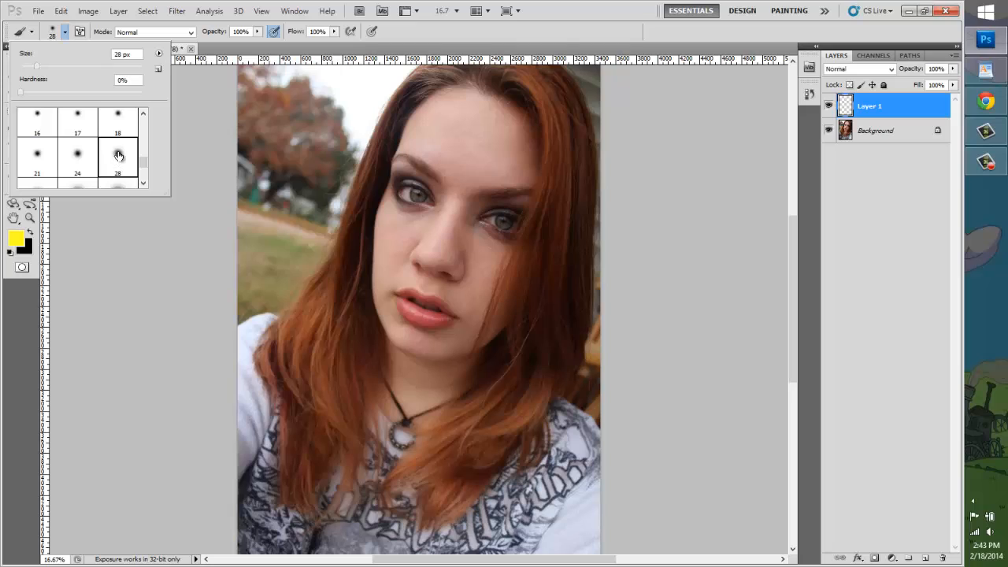
pyautogui.click(81, 185)
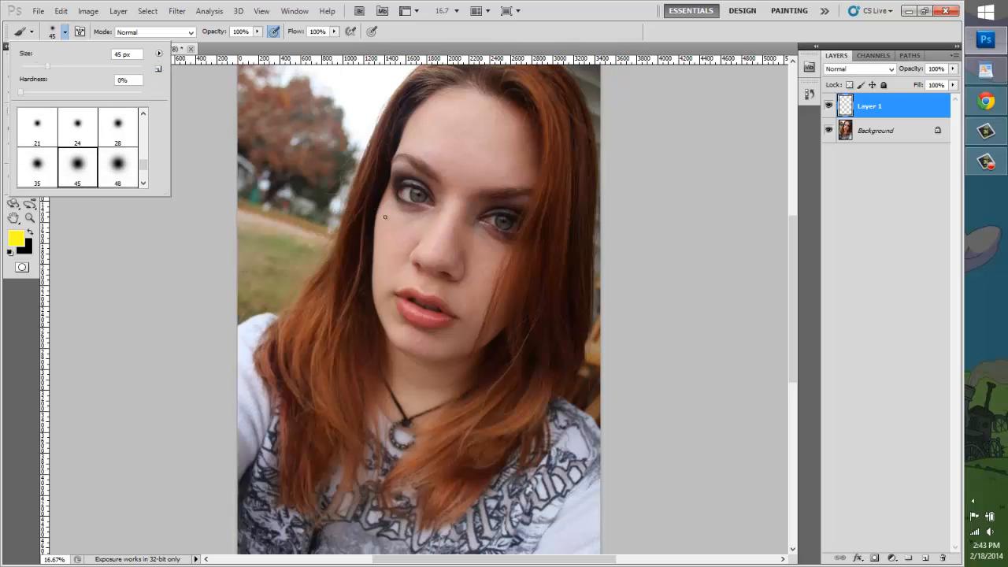
pyautogui.click(79, 31)
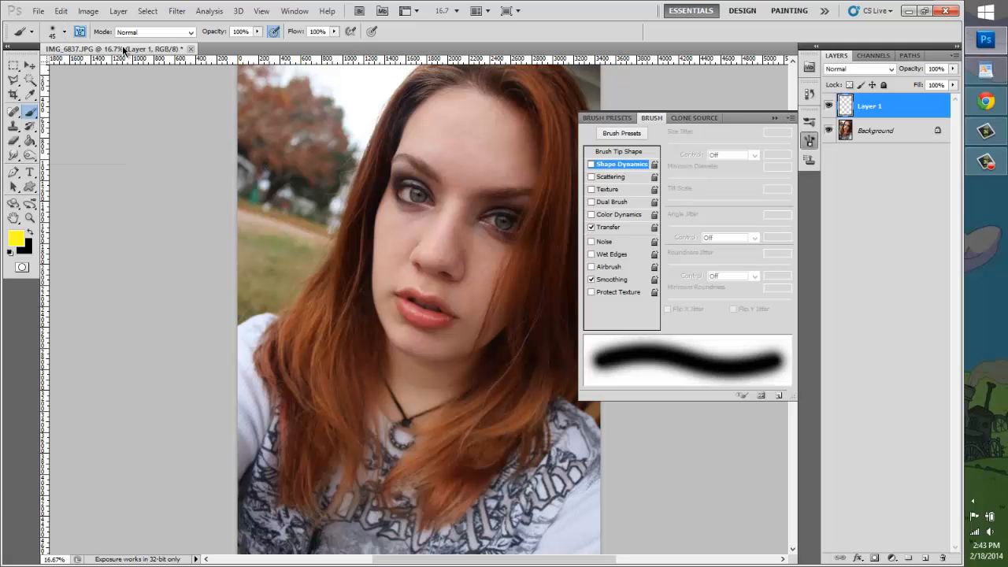
pyautogui.click(775, 118)
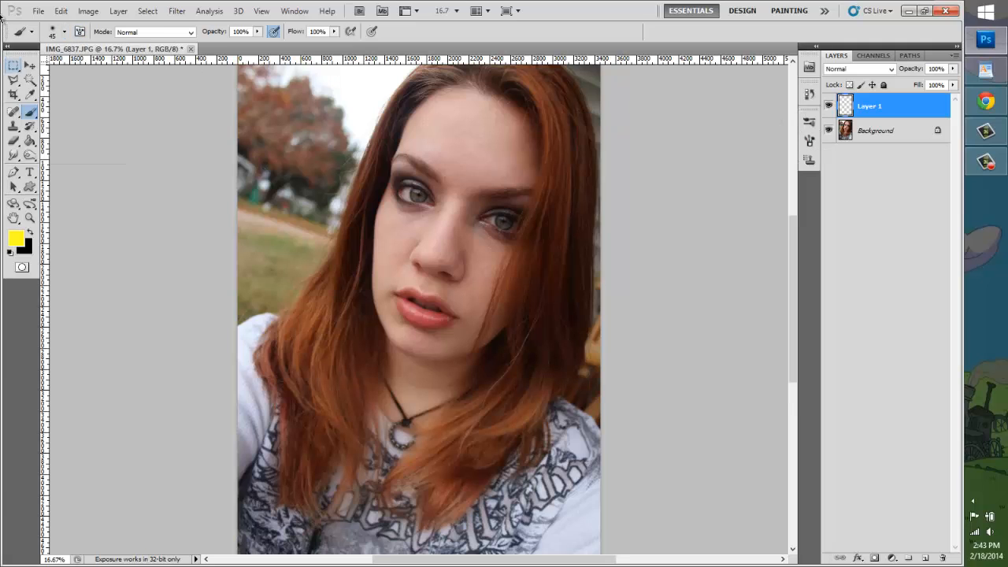
pyautogui.click(64, 31)
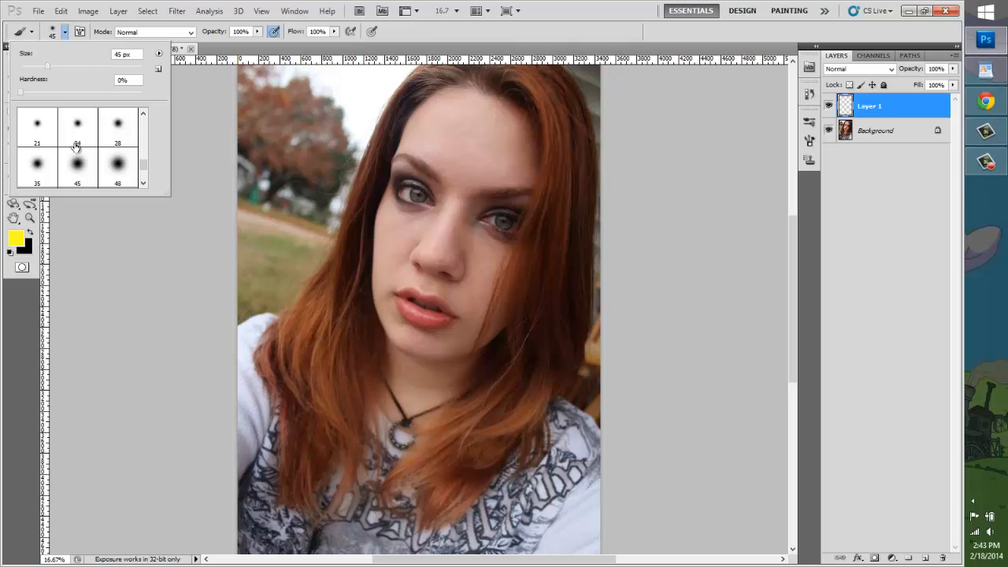
pyautogui.click(78, 167)
# - Try a yellow brush stroke across the cheek and nose on Layer 1 and undo it
pyautogui.click(30, 218)
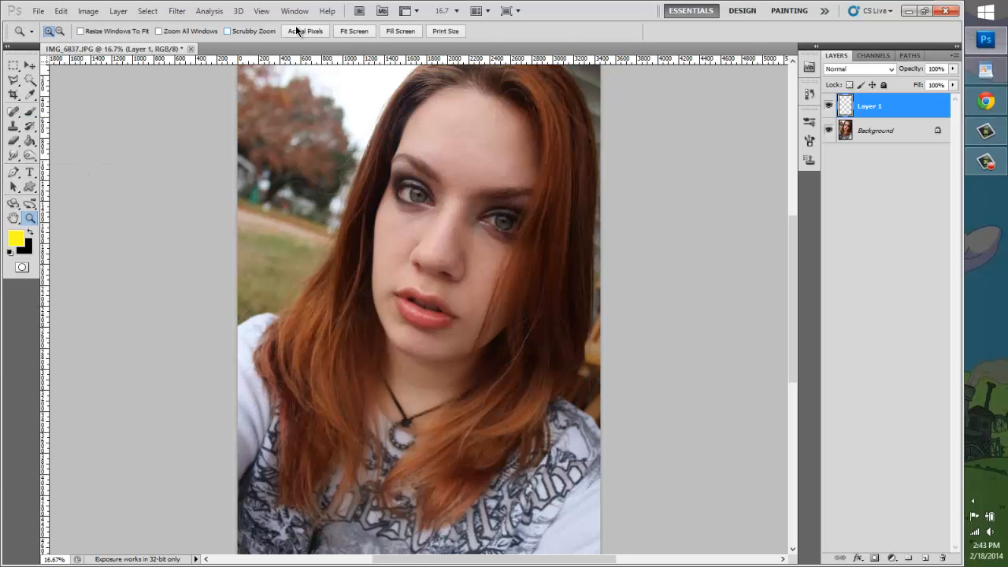
pyautogui.click(308, 34)
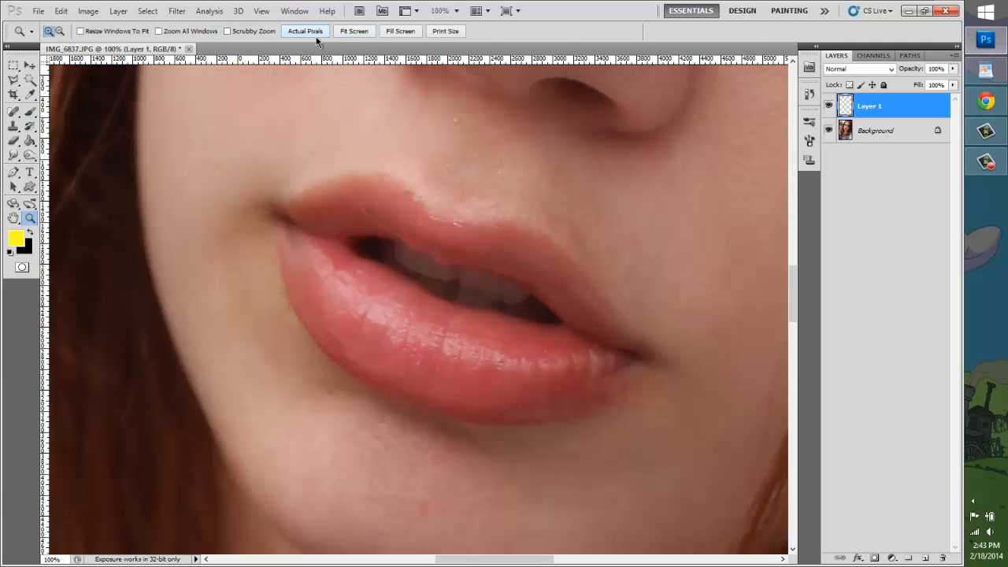
pyautogui.click(60, 32)
pyautogui.click(641, 184)
pyautogui.click(660, 184)
pyautogui.scroll(5, 662, 184)
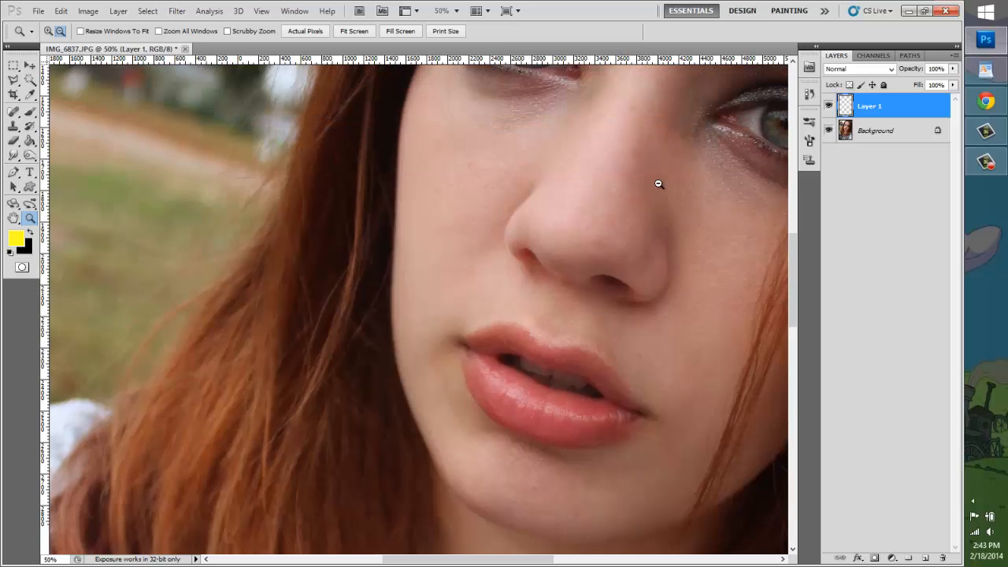
pyautogui.moveTo(512, 562); pyautogui.dragTo(564, 561)
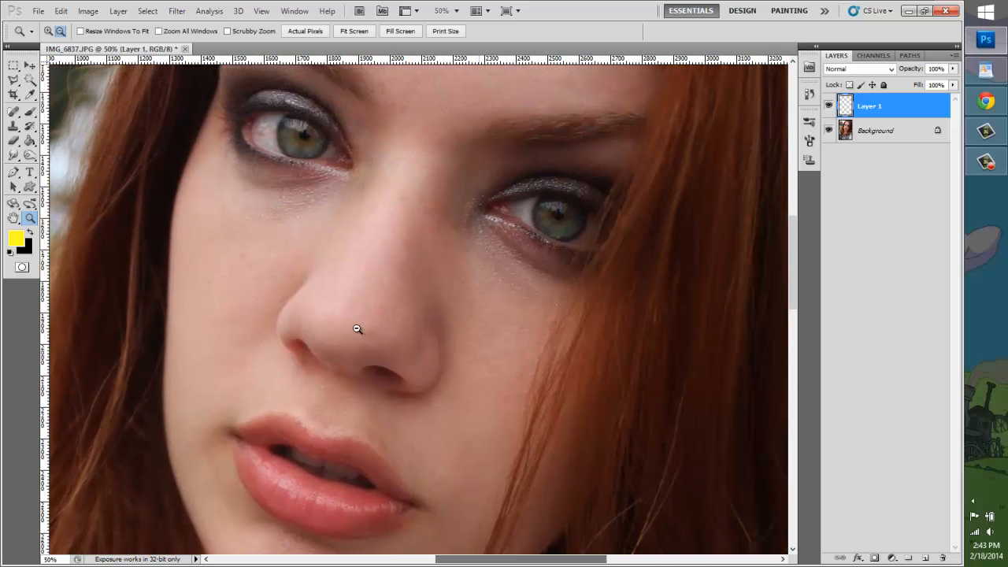
pyautogui.click(29, 111)
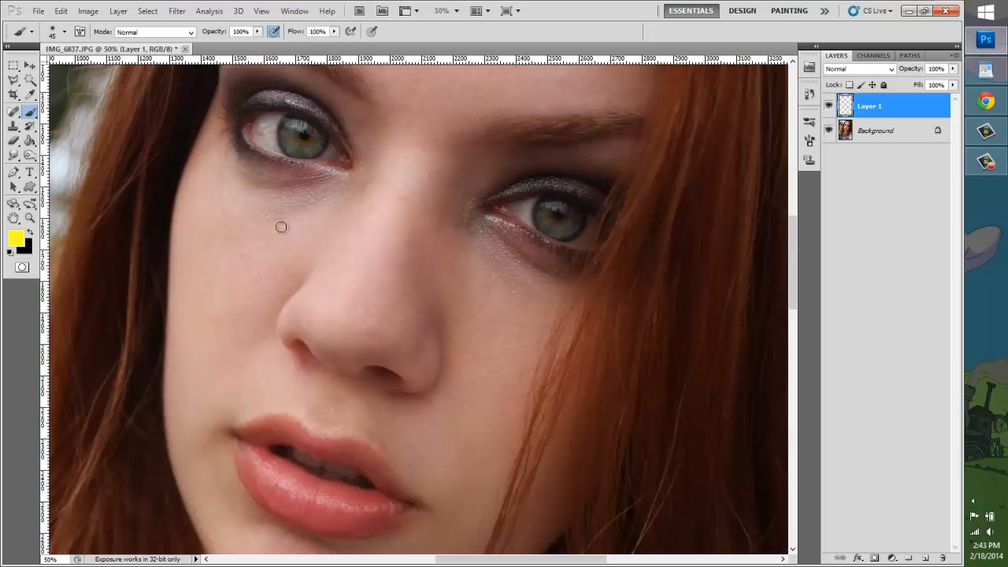
pyautogui.moveTo(221, 250)
pyautogui.mouseDown()
pyautogui.moveTo(301, 271)
pyautogui.moveTo(393, 238)
pyautogui.moveTo(297, 249)
pyautogui.moveTo(296, 190)
pyautogui.mouseUp()
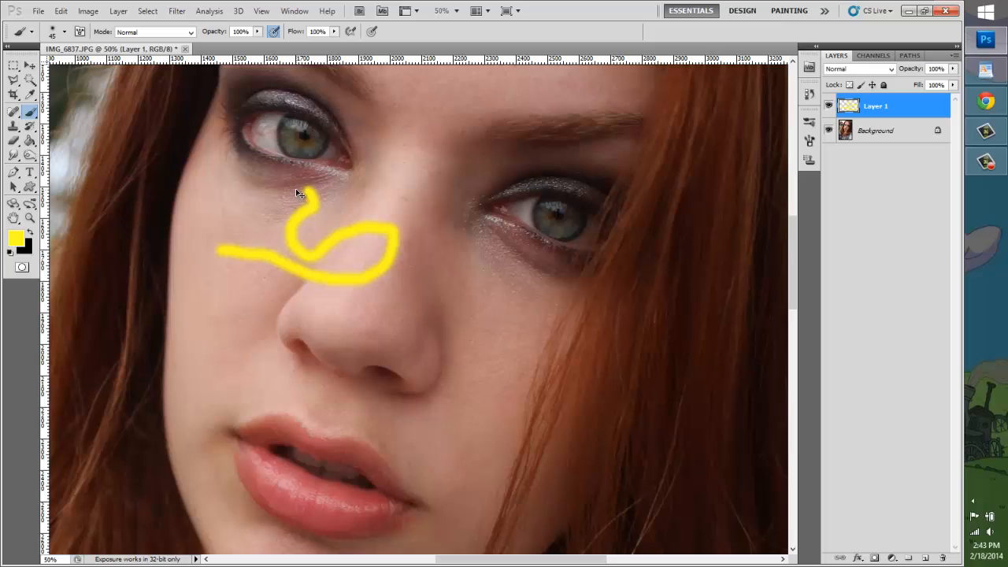
pyautogui.hotkey('ctrl', 'z')
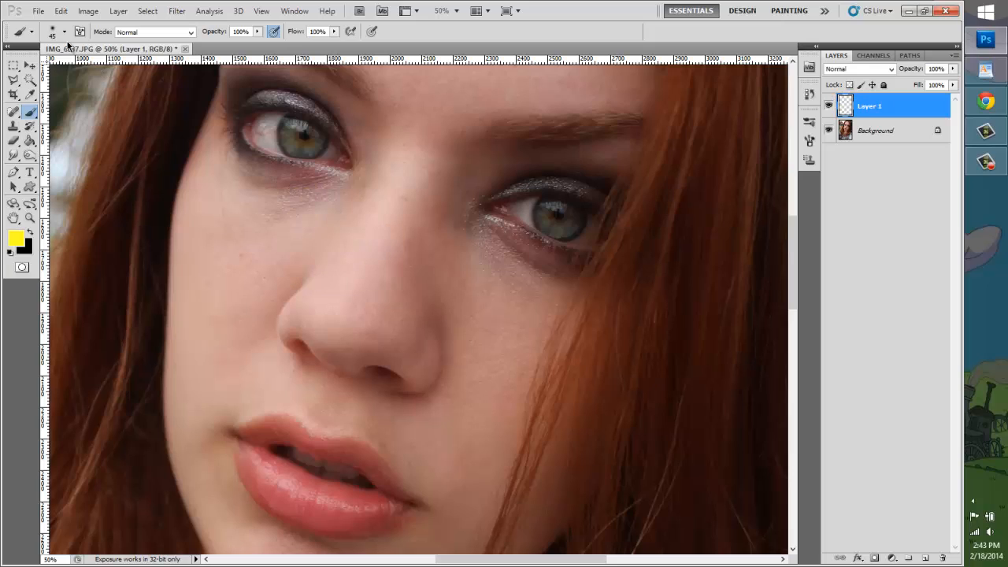
# - Enable Scattering for the brush with 1000% scatter on both axes, a count of 1 and 0% count jitter
pyautogui.click(63, 34)
pyautogui.click(63, 33)
pyautogui.click(79, 33)
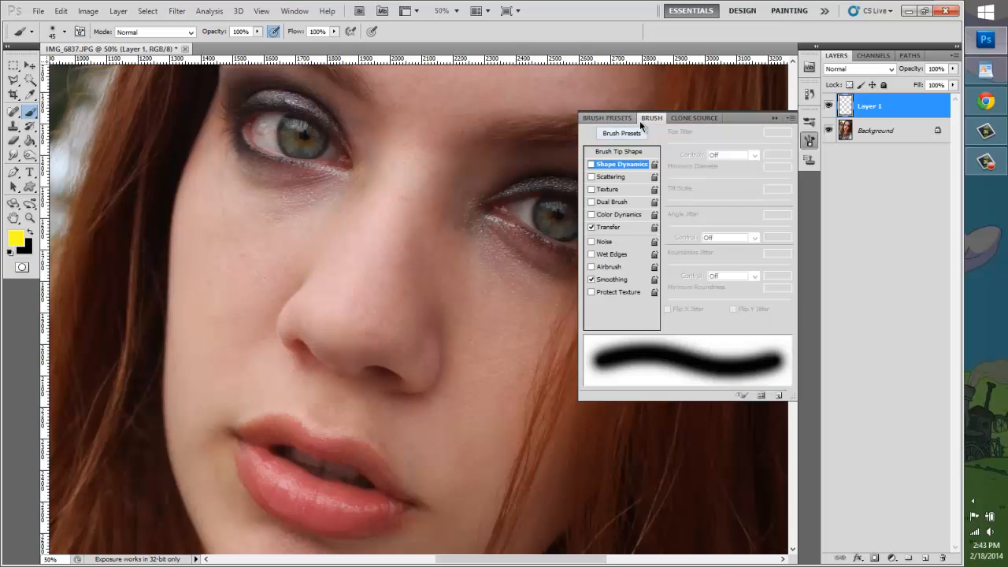
pyautogui.click(652, 120)
pyautogui.click(81, 33)
pyautogui.click(591, 177)
pyautogui.click(601, 178)
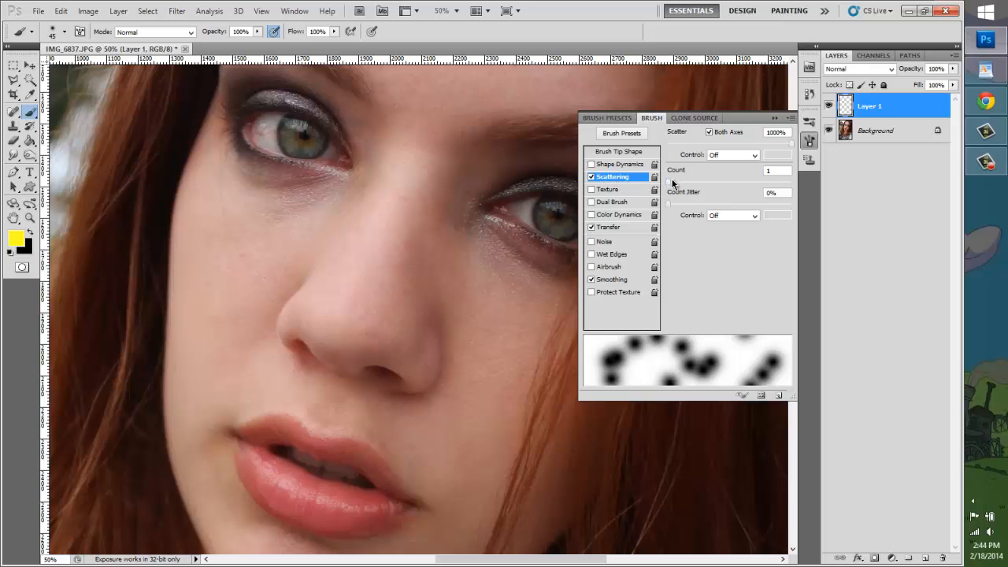
pyautogui.moveTo(672, 183); pyautogui.dragTo(661, 203)
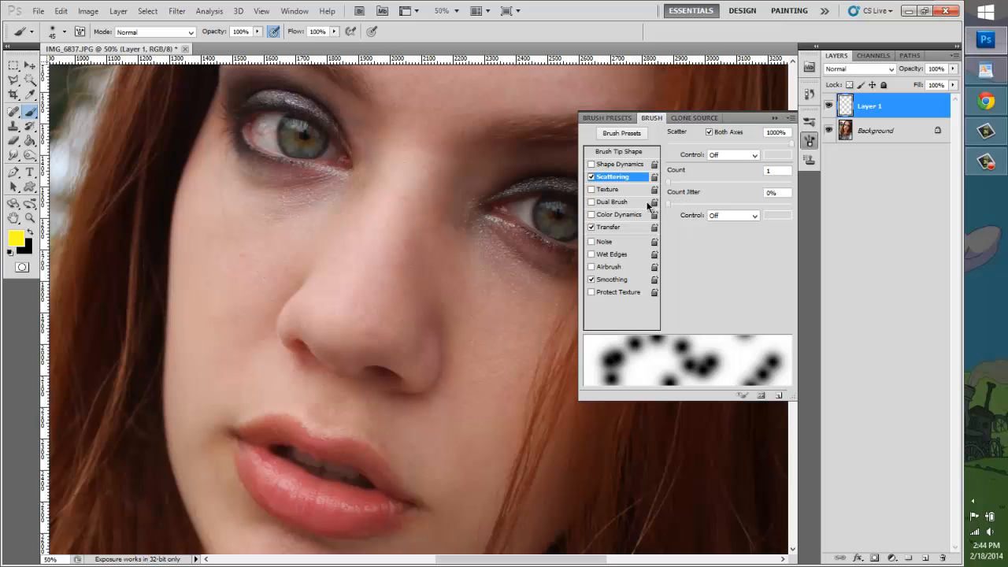
pyautogui.click(592, 189)
pyautogui.click(610, 191)
pyautogui.click(591, 189)
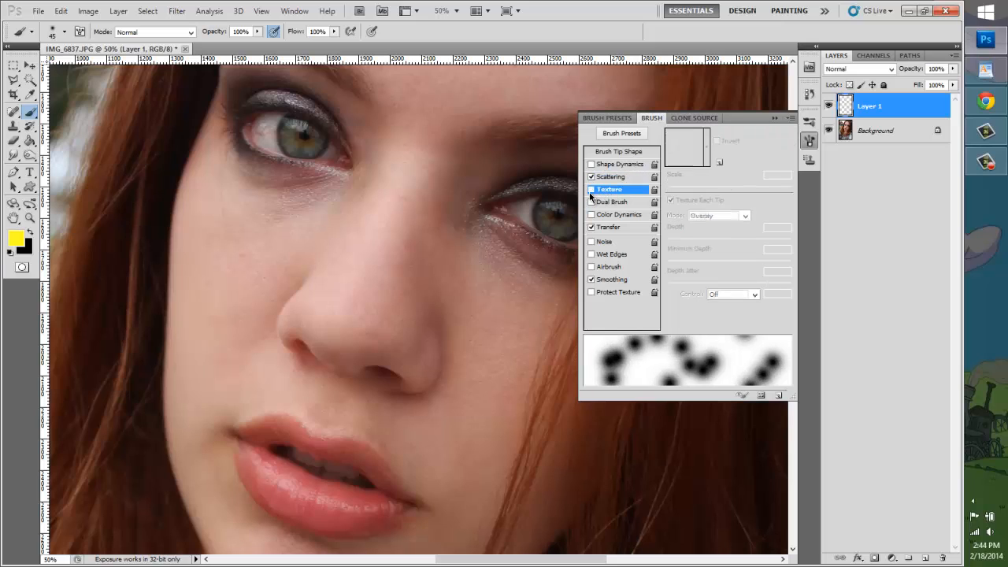
# - Enable Shape Dynamics for the brush, set roundness jitter to 30% and angle jitter to 100%, and collapse the brush settings
pyautogui.click(602, 166)
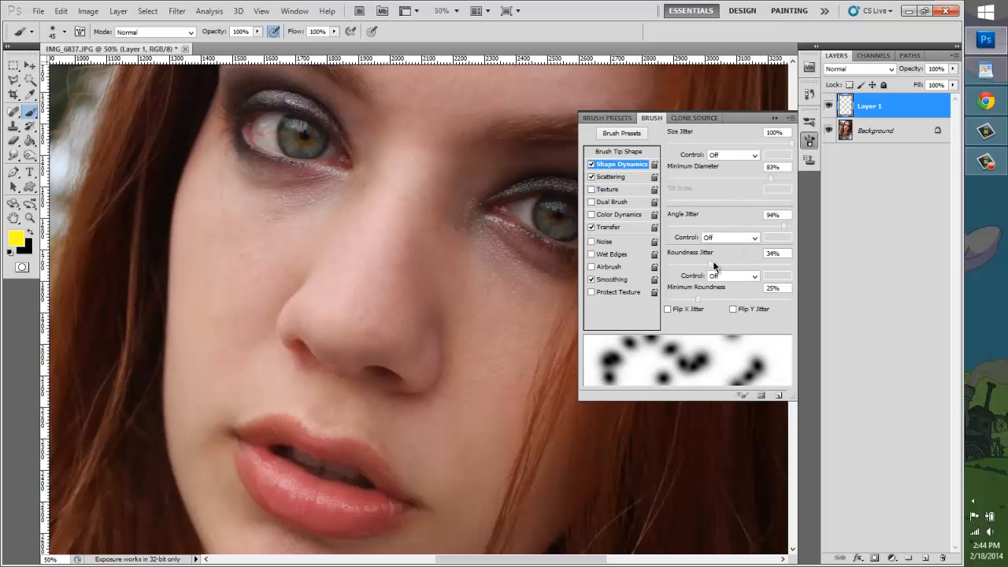
pyautogui.moveTo(711, 269)
pyautogui.mouseDown()
pyautogui.moveTo(726, 269)
pyautogui.moveTo(691, 268)
pyautogui.moveTo(731, 267)
pyautogui.moveTo(706, 266)
pyautogui.mouseUp()
pyautogui.moveTo(752, 227)
pyautogui.mouseDown()
pyautogui.moveTo(806, 222)
pyautogui.moveTo(777, 223)
pyautogui.moveTo(800, 229)
pyautogui.mouseUp()
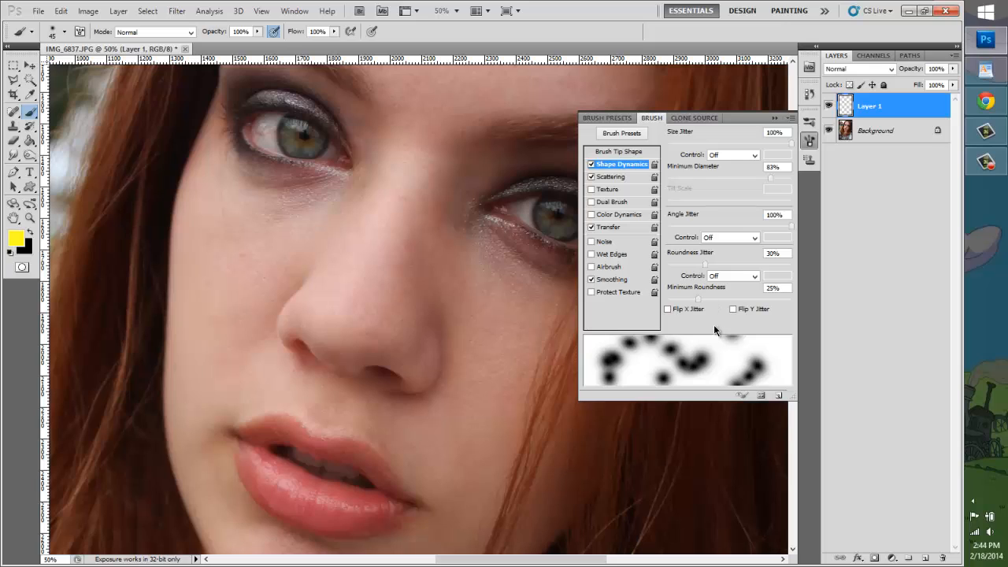
pyautogui.click(842, 178)
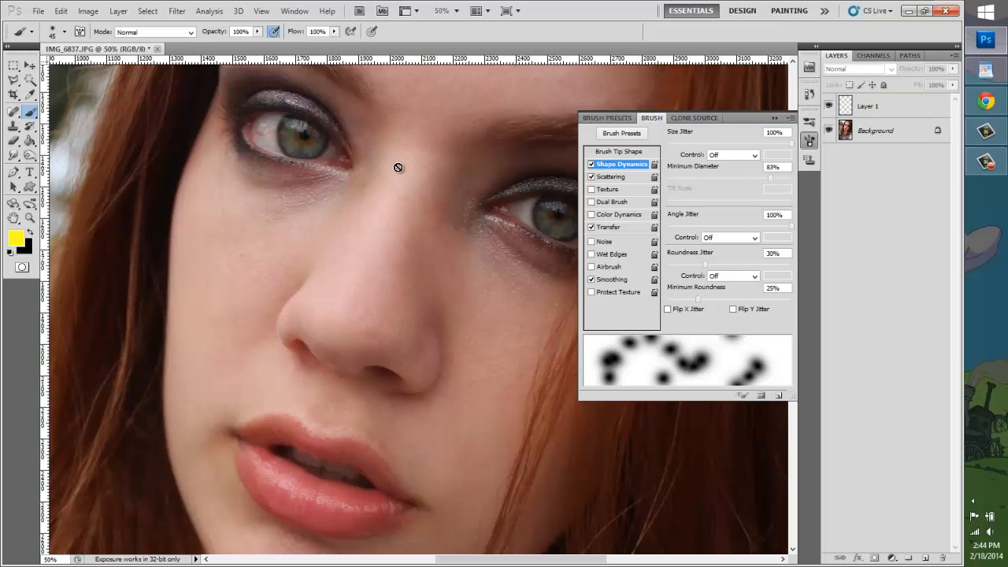
pyautogui.click(30, 219)
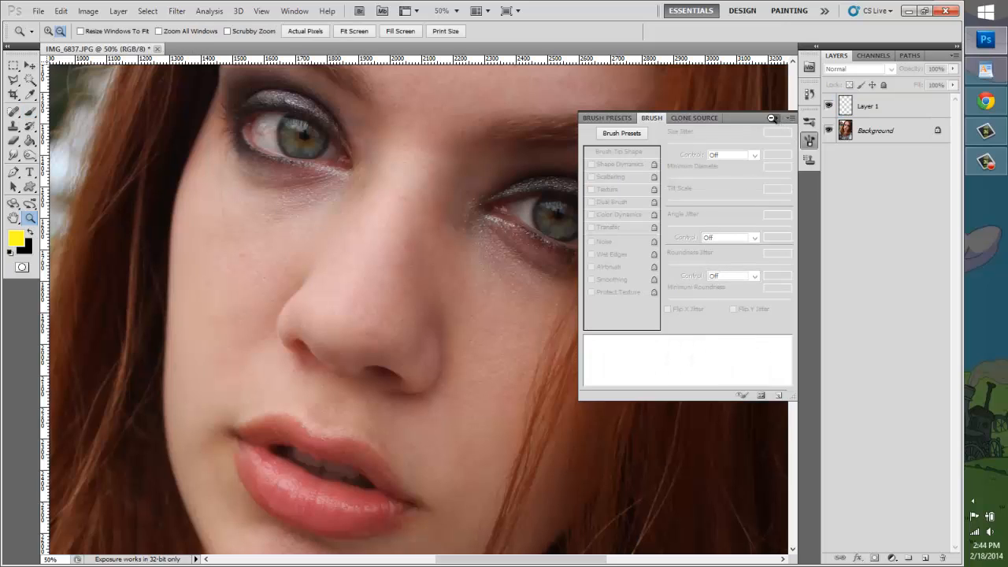
pyautogui.click(775, 119)
# - Set the Brush foreground colour to the reddish brown 94584d sampled from the shaded skin beside the nose
pyautogui.click(30, 112)
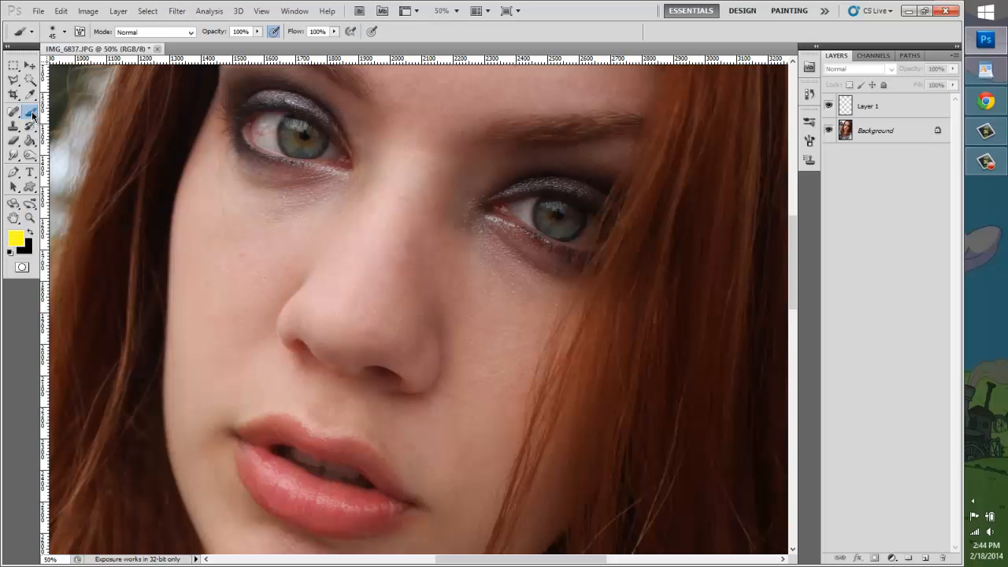
pyautogui.click(17, 239)
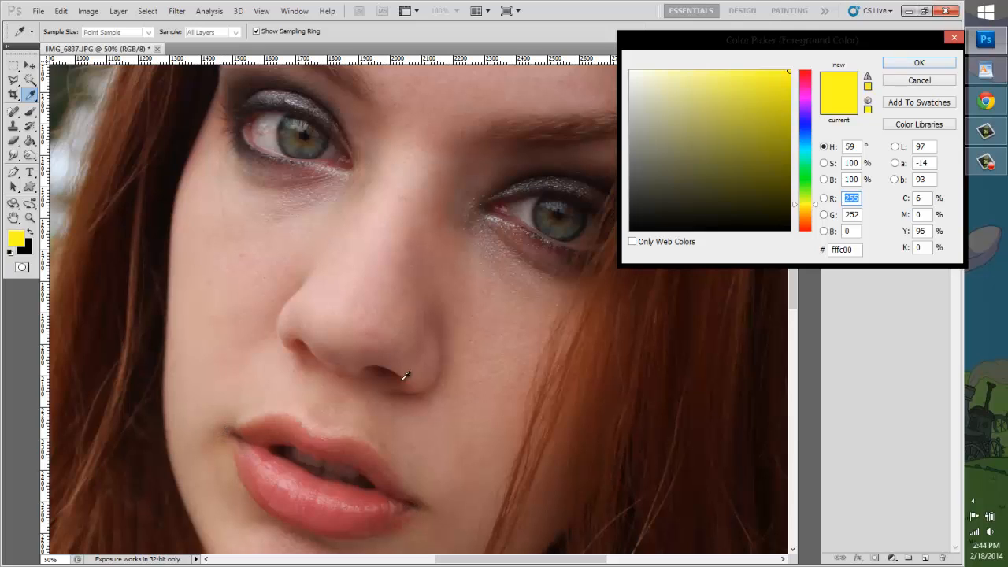
pyautogui.click(452, 238)
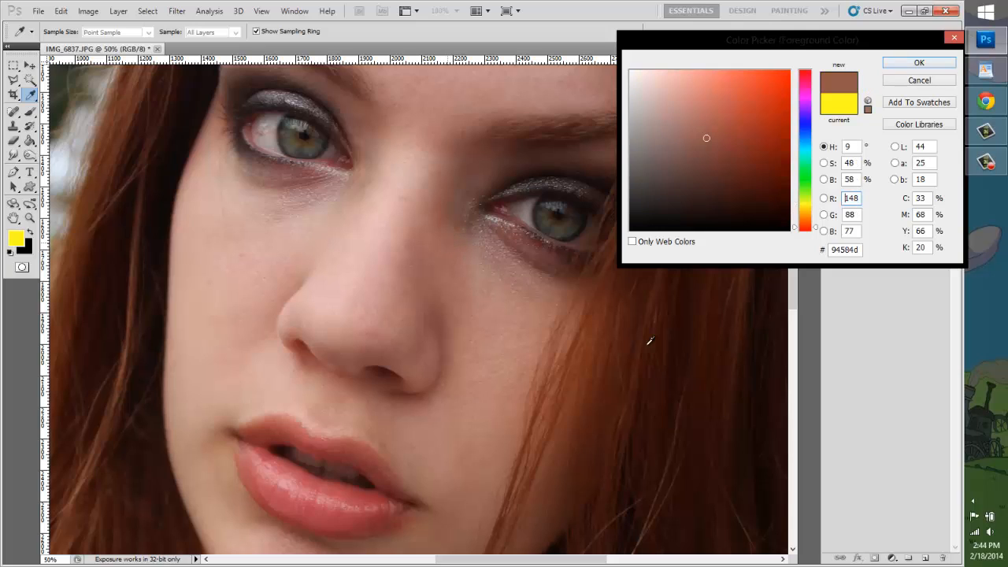
pyautogui.click(907, 65)
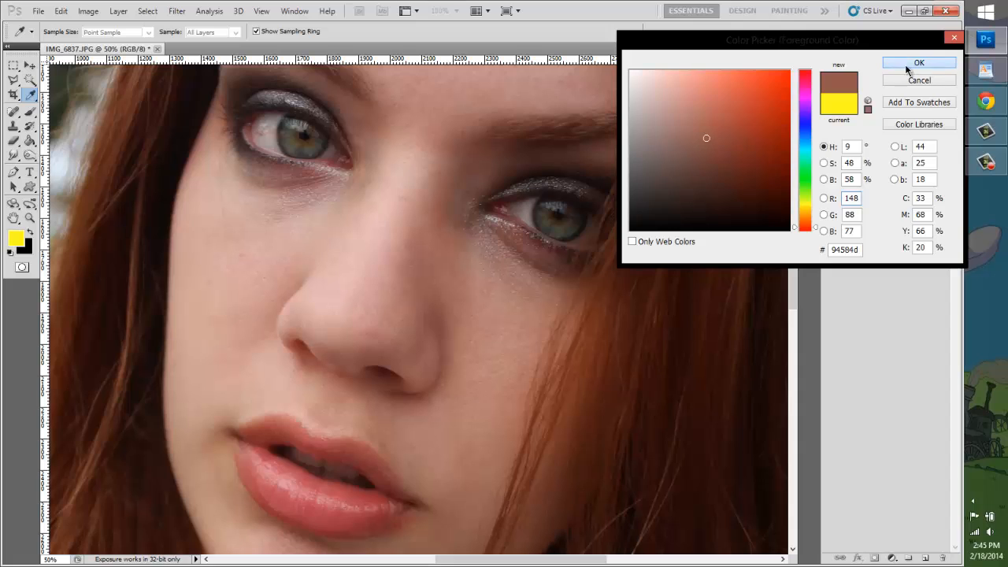
pyautogui.press('b')
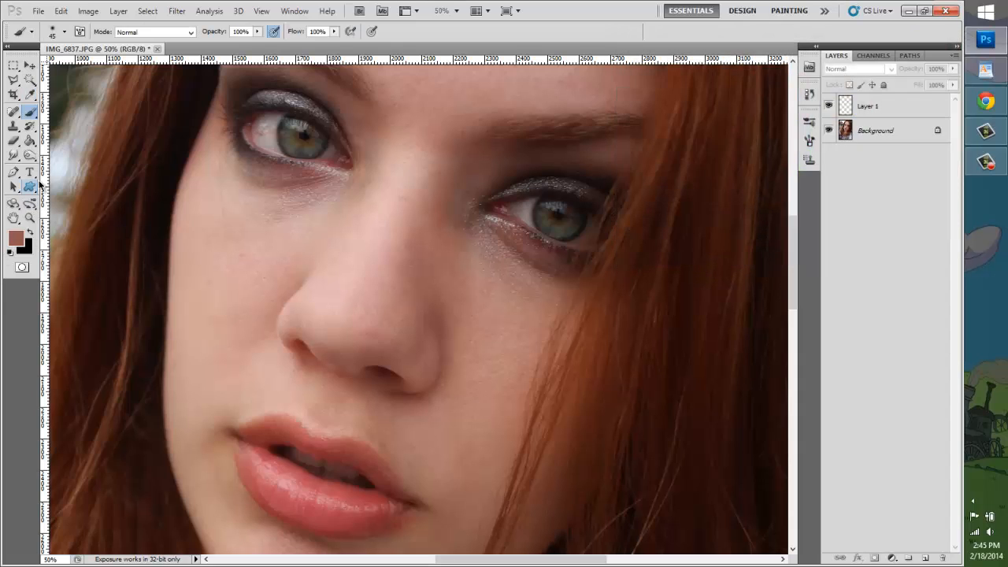
# - Paint scattered freckles across the forehead on Layer 1 with the 45 px brush
pyautogui.click(29, 218)
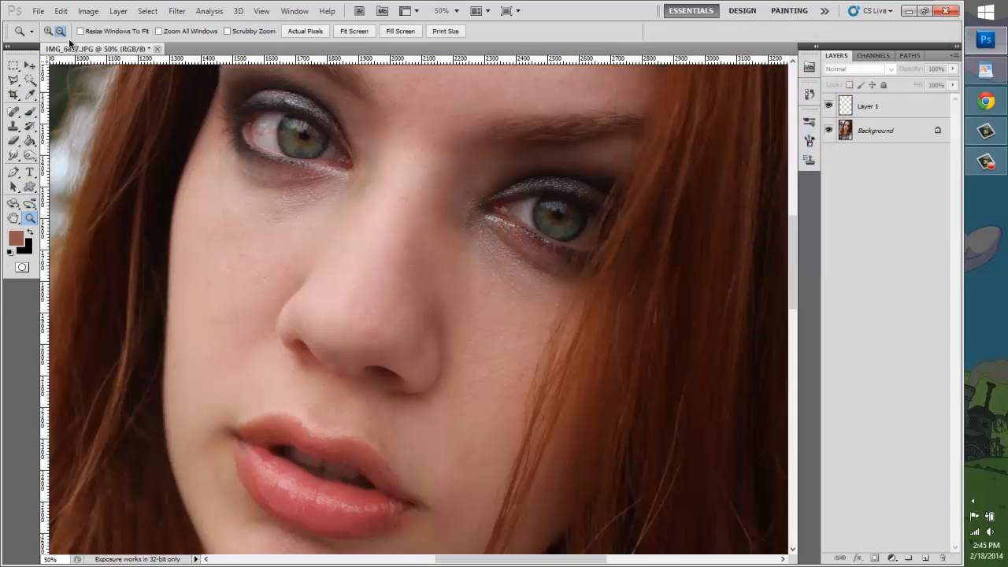
pyautogui.click(394, 218)
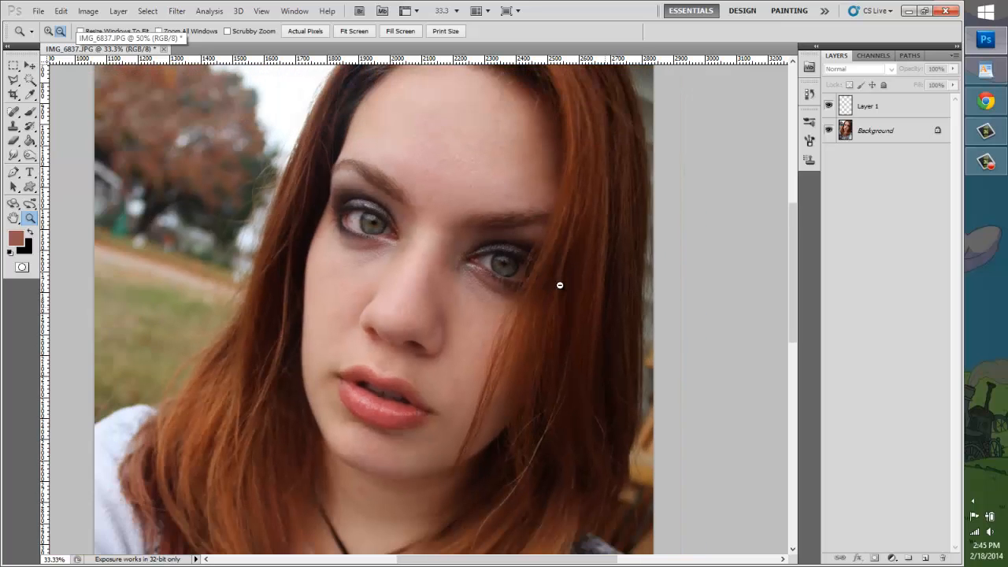
pyautogui.click(559, 285)
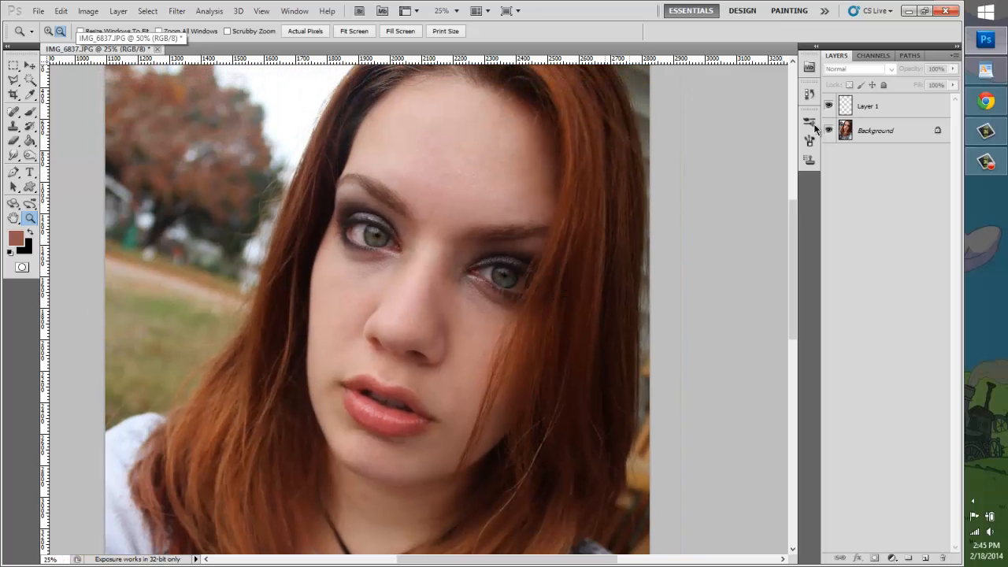
pyautogui.click(859, 110)
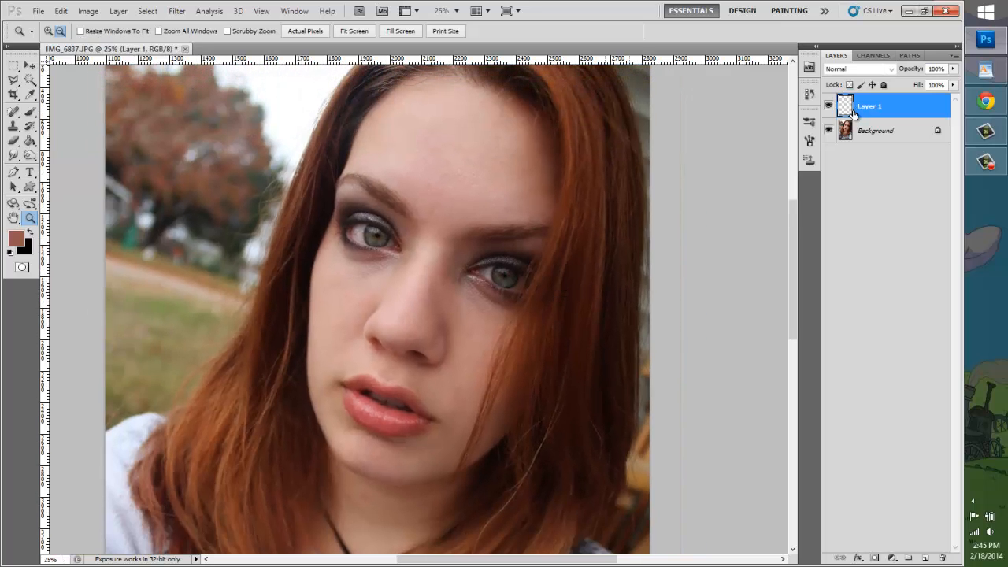
pyautogui.click(29, 111)
pyautogui.moveTo(357, 163)
pyautogui.mouseDown()
pyautogui.moveTo(410, 113)
pyautogui.moveTo(438, 111)
pyautogui.moveTo(470, 119)
pyautogui.moveTo(509, 155)
pyautogui.moveTo(507, 179)
pyautogui.moveTo(426, 172)
pyautogui.moveTo(405, 150)
pyautogui.moveTo(429, 146)
pyautogui.mouseUp()
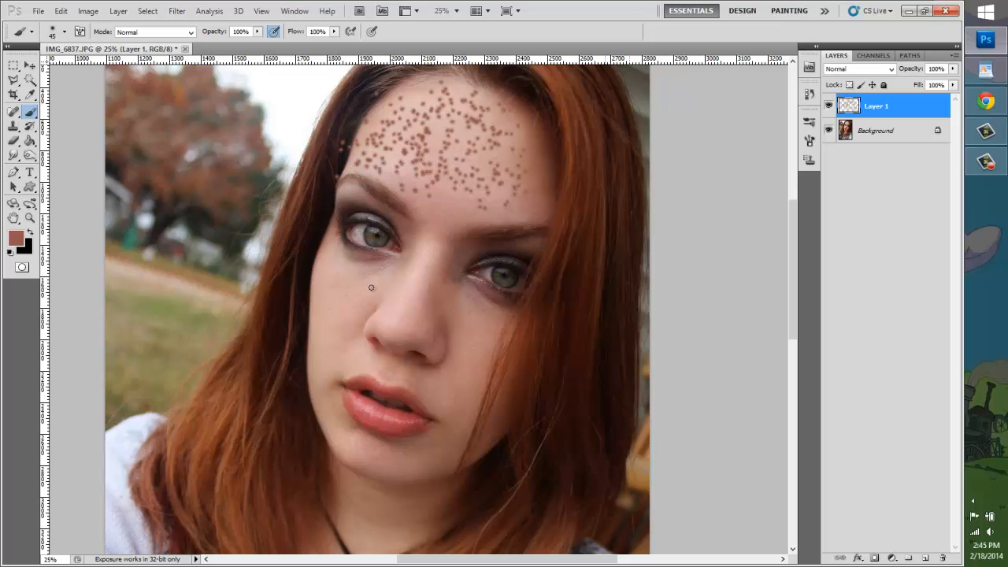
# - Paint scattered freckles over the nose bridge and both upper cheeks
pyautogui.moveTo(426, 267); pyautogui.dragTo(410, 307)
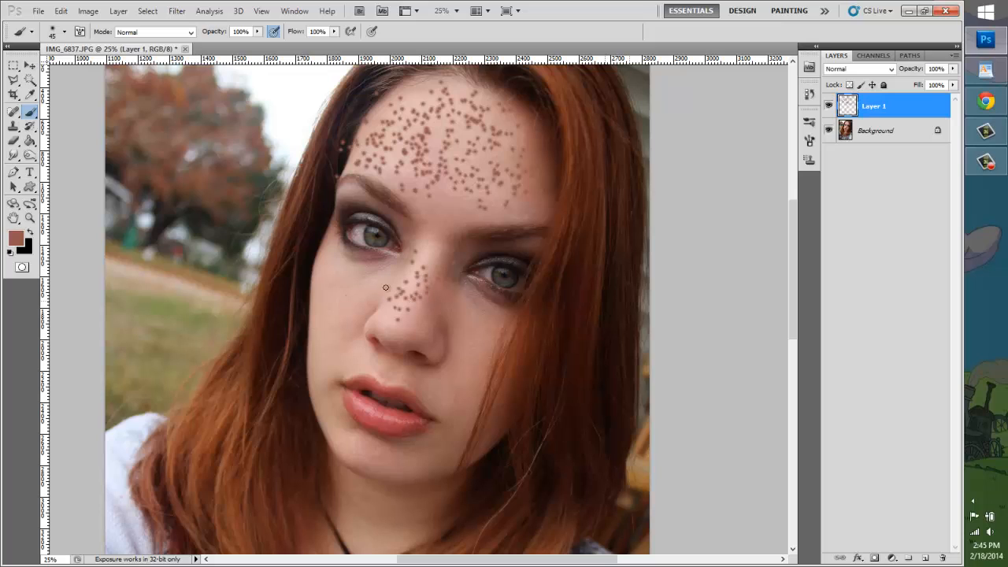
pyautogui.moveTo(388, 272)
pyautogui.mouseDown()
pyautogui.moveTo(354, 303)
pyautogui.moveTo(319, 279)
pyautogui.mouseUp()
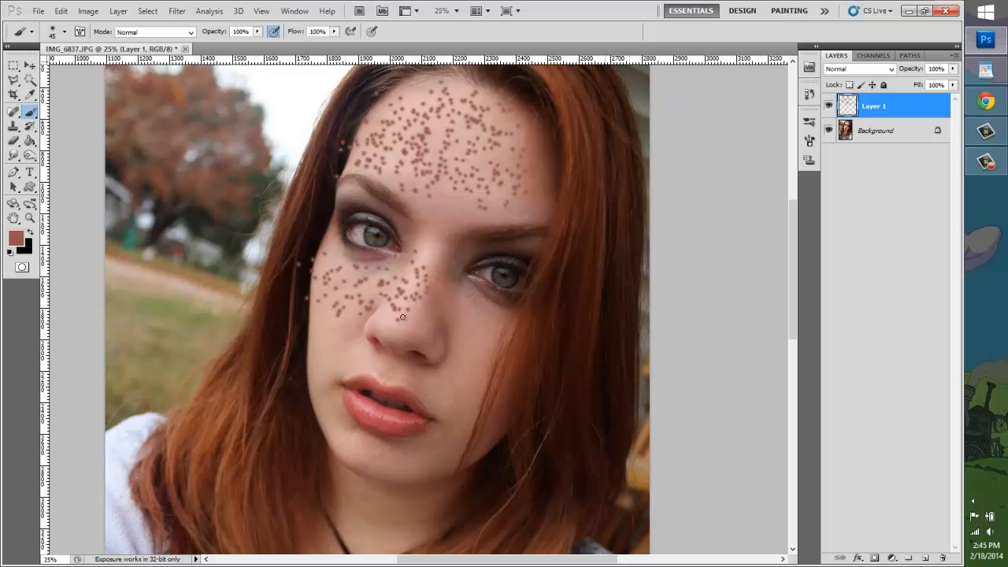
pyautogui.click(470, 333)
pyautogui.click(487, 350)
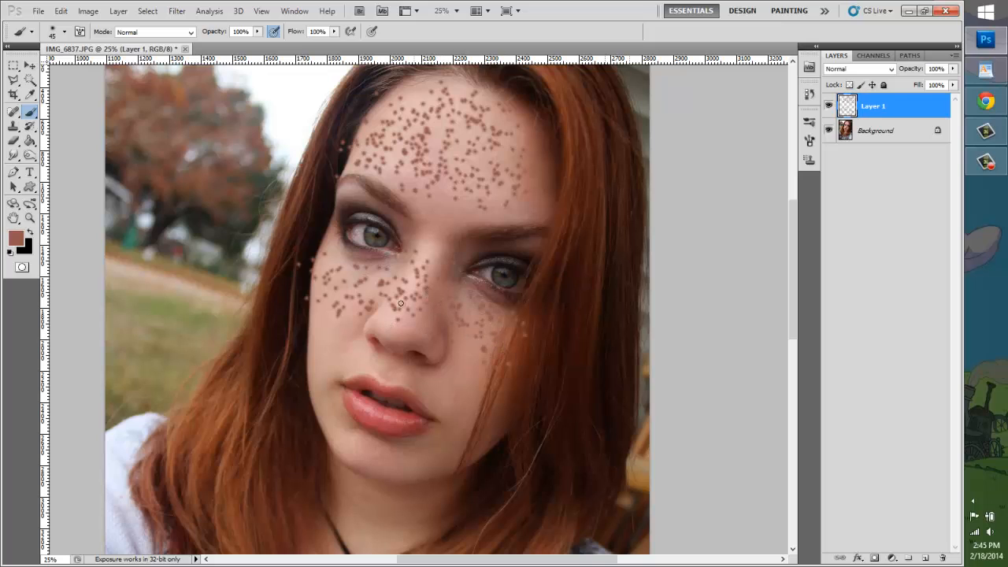
# - Add freckles to the lower cheeks, around the mouth and chin, and along the hair edge beside the forehead
pyautogui.click(331, 359)
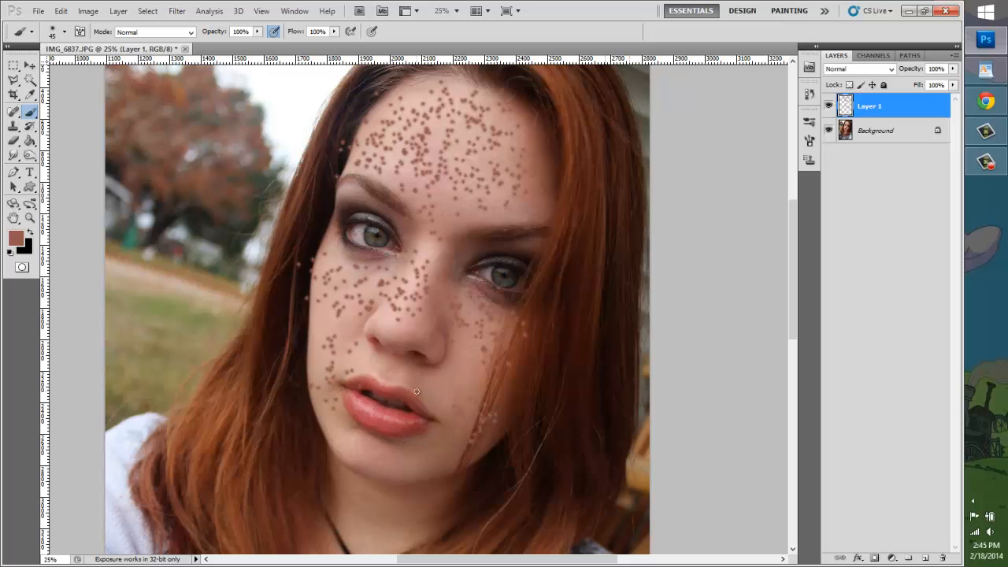
pyautogui.moveTo(333, 431); pyautogui.dragTo(374, 452)
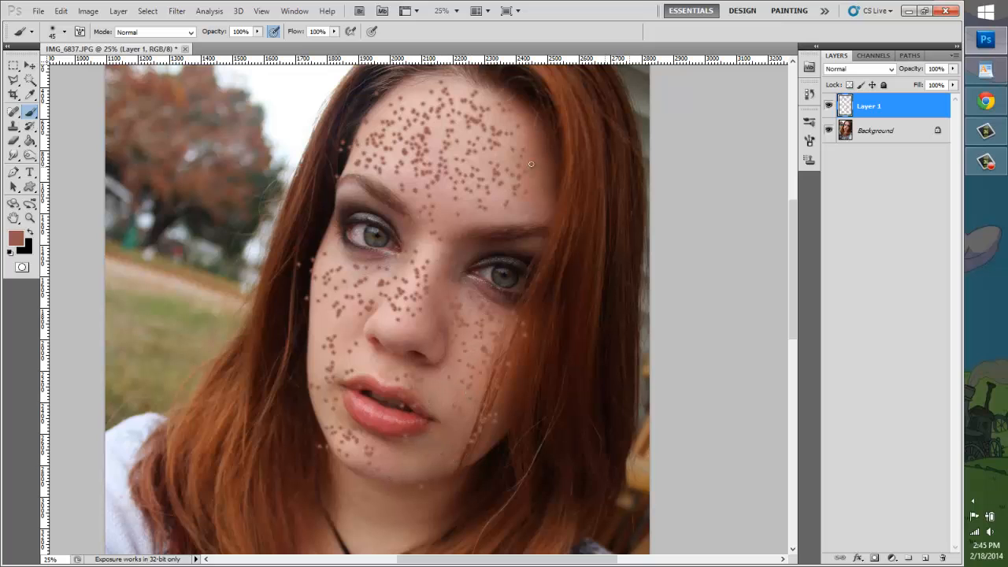
pyautogui.moveTo(553, 154); pyautogui.dragTo(549, 200)
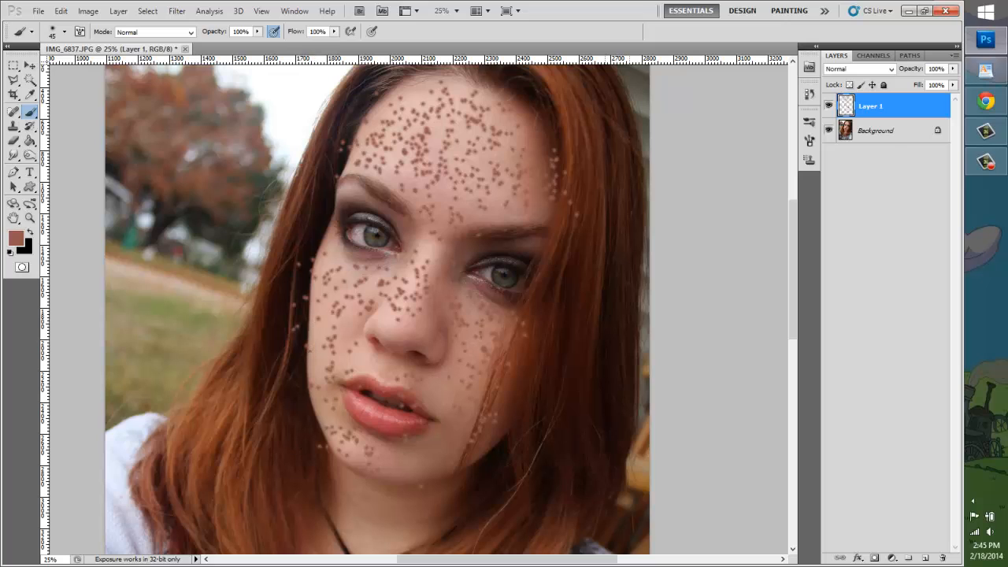
# - Try the Soft Light blend mode on the freckle layer and switch it to Overlay
pyautogui.click(866, 69)
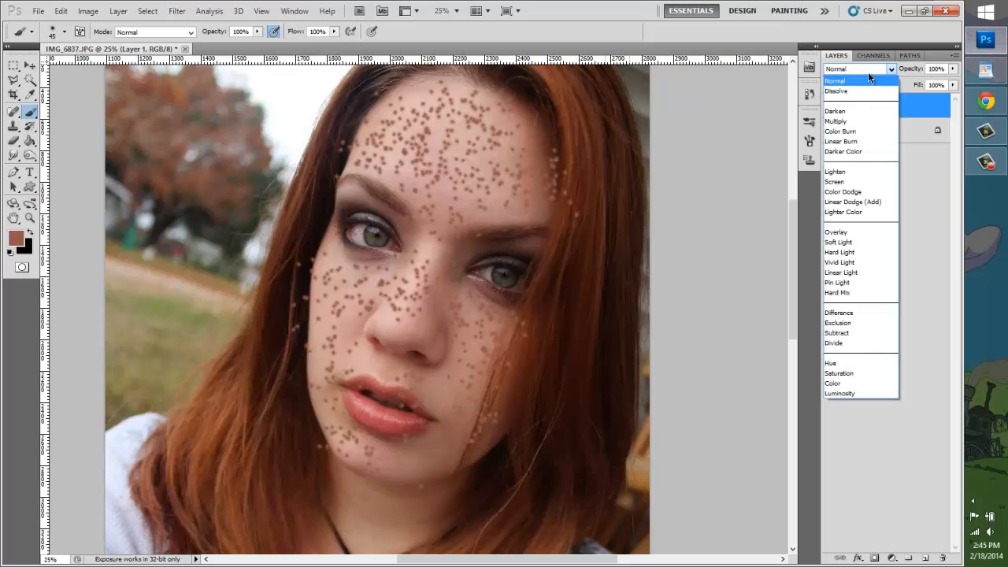
pyautogui.click(846, 241)
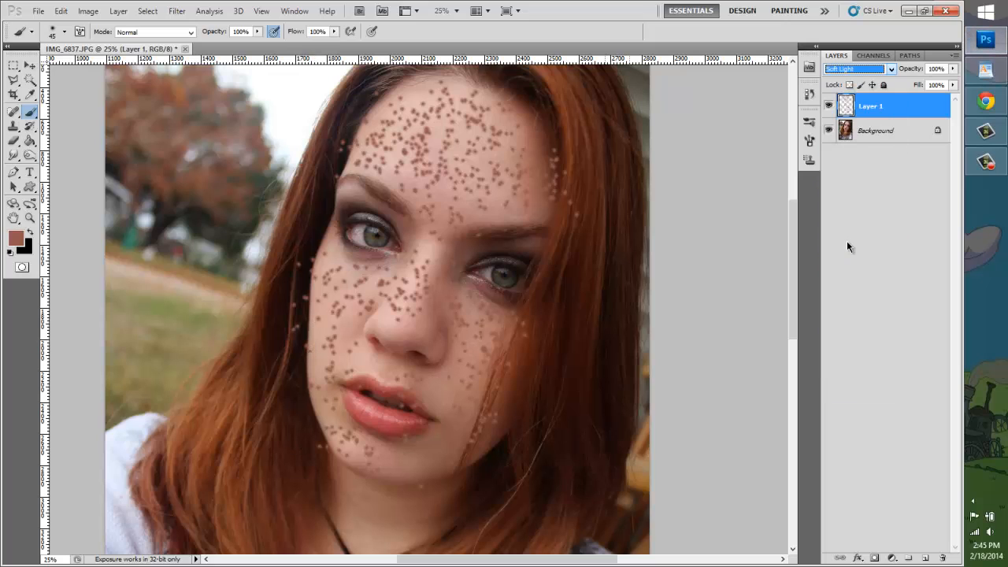
pyautogui.click(879, 70)
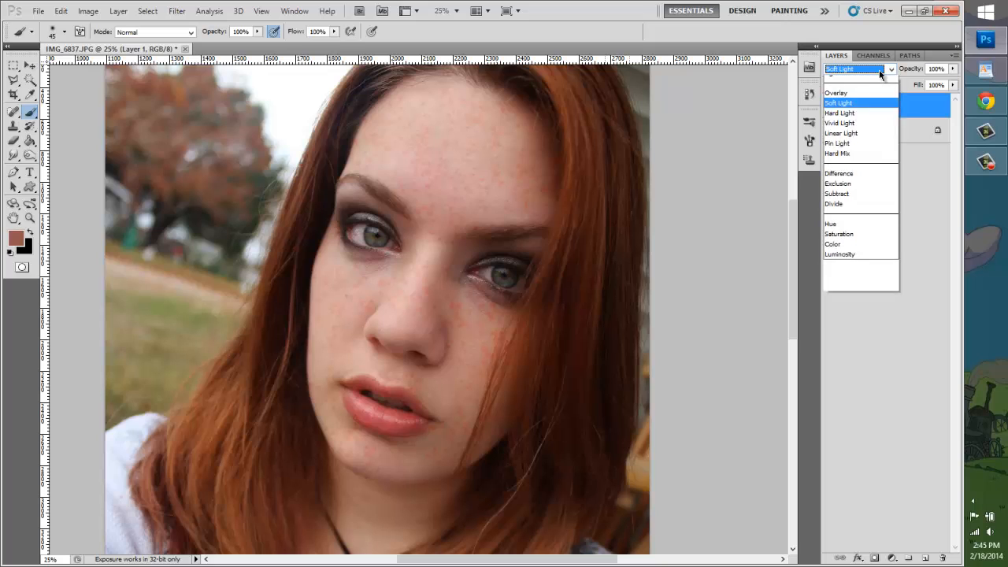
pyautogui.click(843, 234)
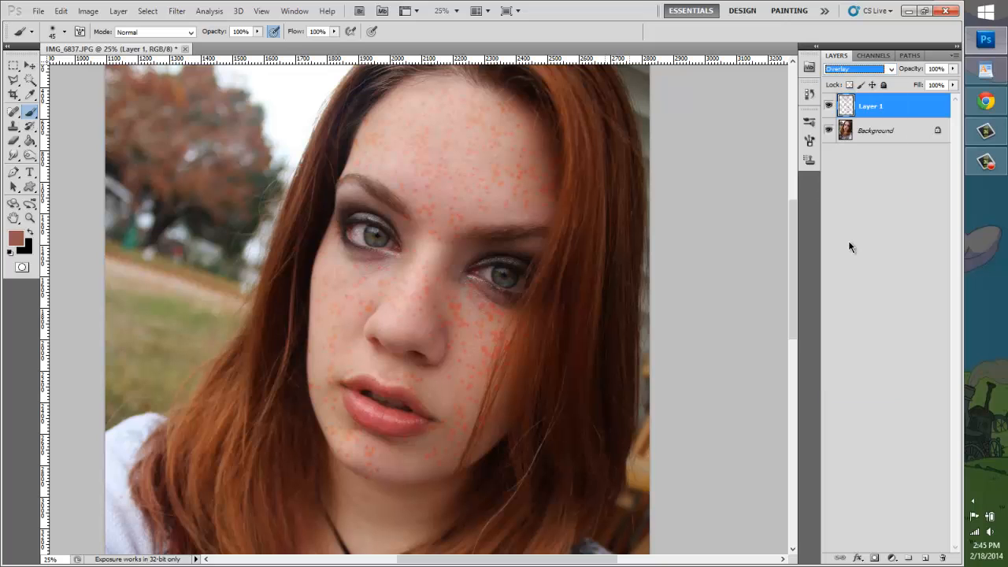
# - Switch the freckle layer to Soft Light and thin out its freckles with a soft 300 px eraser at 0% hardness
pyautogui.press('Up')
pyautogui.click(12, 140)
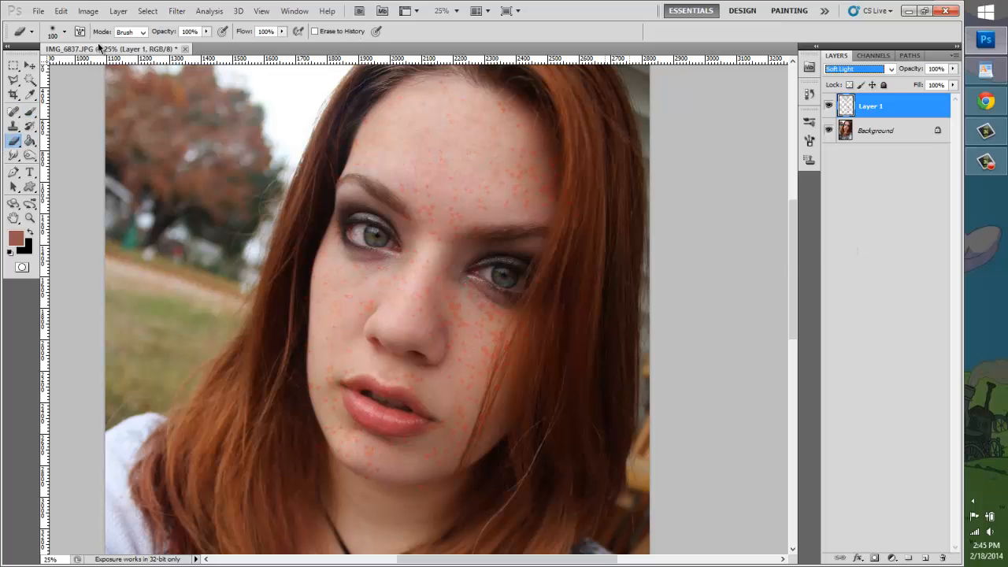
pyautogui.click(65, 33)
pyautogui.click(143, 186)
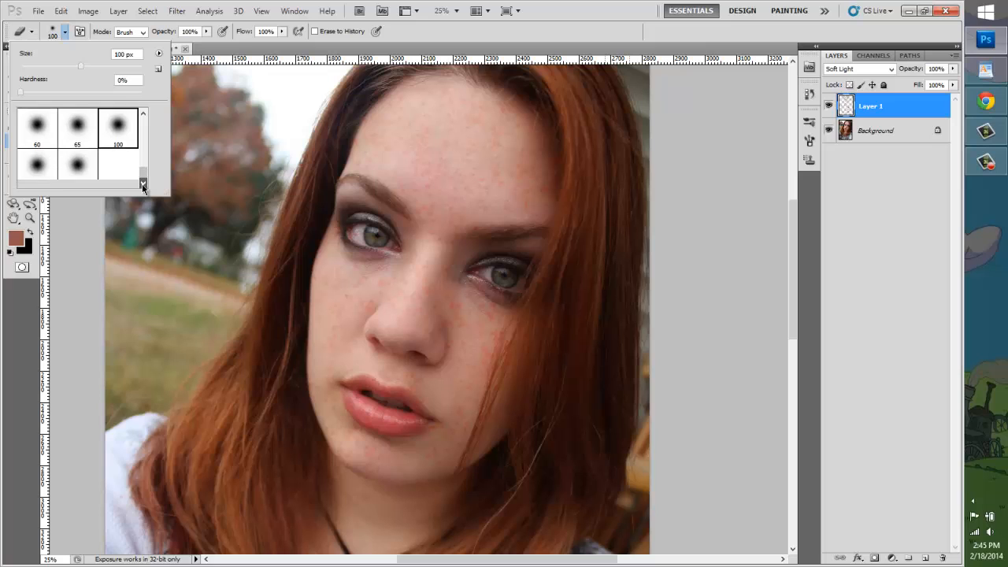
pyautogui.click(37, 167)
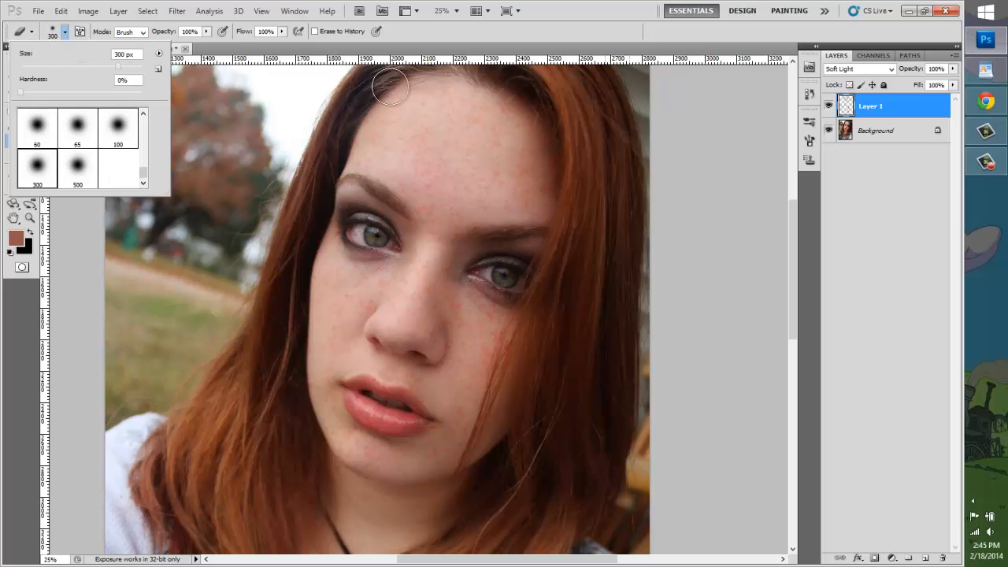
pyautogui.moveTo(389, 85)
pyautogui.mouseDown()
pyautogui.moveTo(332, 173)
pyautogui.moveTo(300, 281)
pyautogui.moveTo(292, 353)
pyautogui.moveTo(299, 415)
pyautogui.moveTo(306, 442)
pyautogui.moveTo(364, 493)
pyautogui.moveTo(444, 503)
pyautogui.moveTo(312, 501)
pyautogui.moveTo(416, 498)
pyautogui.moveTo(492, 473)
pyautogui.moveTo(524, 402)
pyautogui.moveTo(494, 455)
pyautogui.moveTo(511, 392)
pyautogui.moveTo(482, 461)
pyautogui.moveTo(533, 335)
pyautogui.moveTo(518, 322)
pyautogui.moveTo(498, 373)
pyautogui.moveTo(539, 306)
pyautogui.moveTo(568, 178)
pyautogui.moveTo(563, 134)
pyautogui.moveTo(541, 101)
pyautogui.moveTo(568, 153)
pyautogui.moveTo(536, 100)
pyautogui.moveTo(481, 77)
pyautogui.moveTo(441, 65)
pyautogui.moveTo(386, 116)
pyautogui.mouseUp()
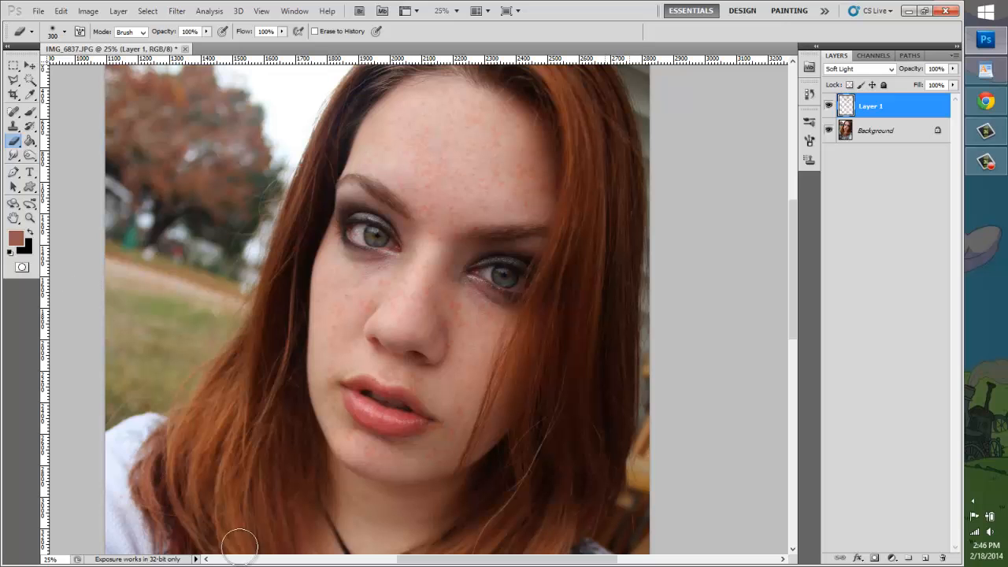
# - Inspect the freckles close up and at full-image view, and reduce Layer 1's opacity to 65%
pyautogui.click(31, 219)
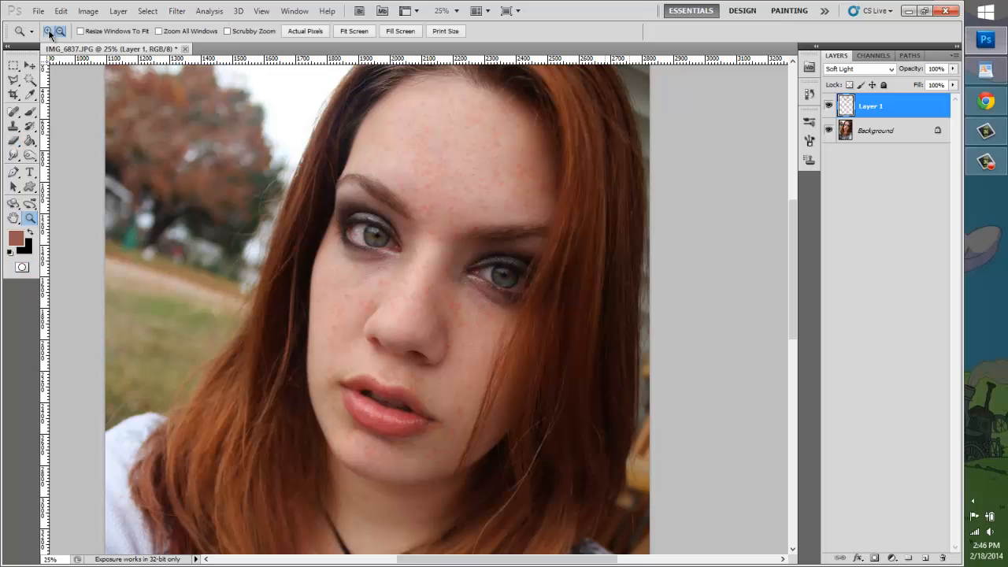
pyautogui.click(508, 296)
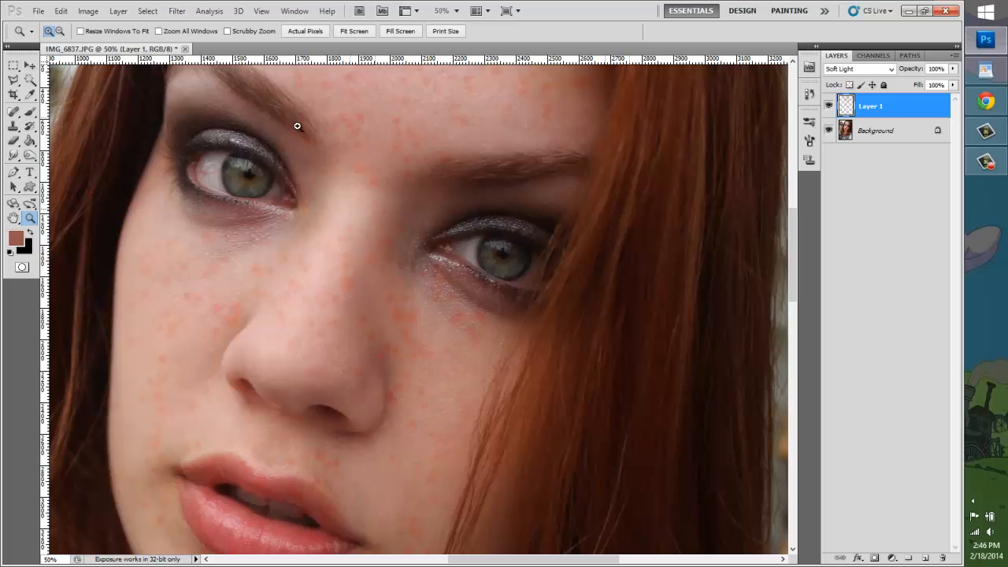
pyautogui.click(349, 33)
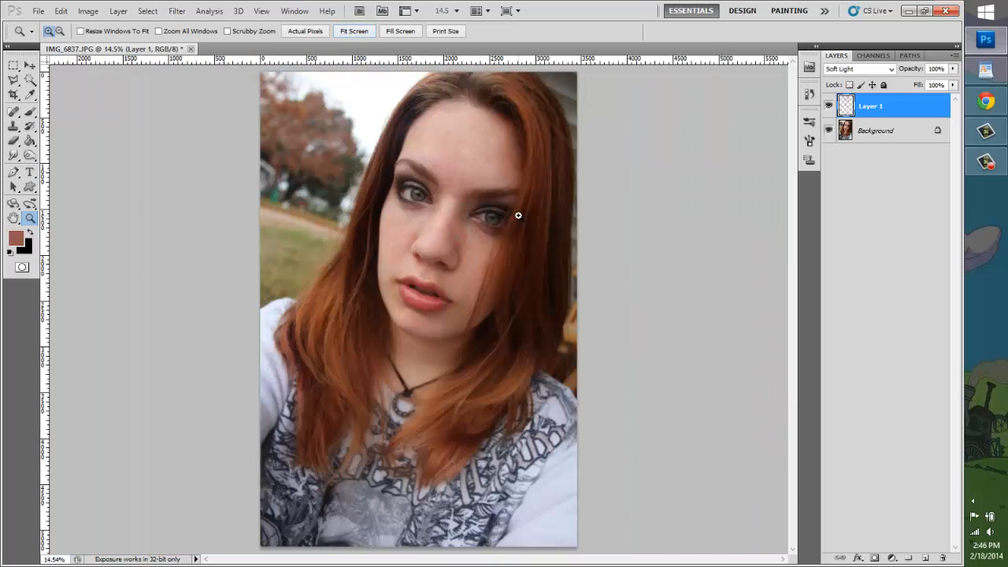
pyautogui.click(524, 203)
pyautogui.click(563, 248)
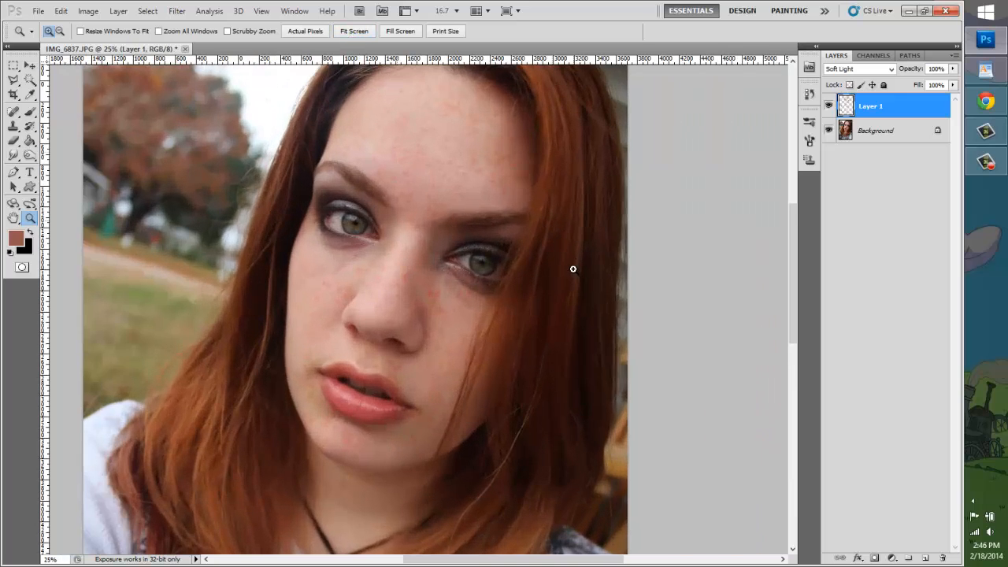
pyautogui.scroll(1, 557, 284)
pyautogui.click(953, 70)
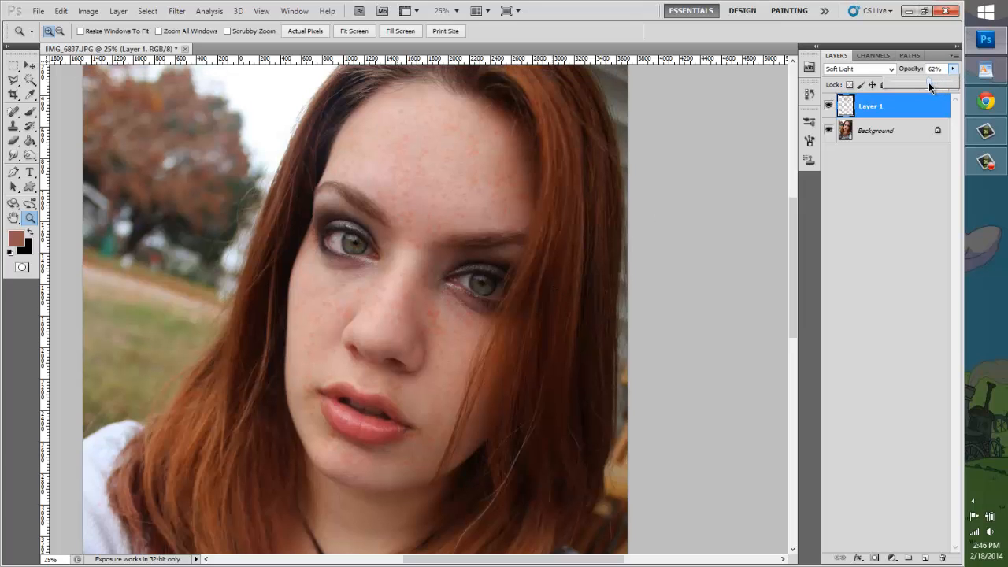
pyautogui.moveTo(929, 82); pyautogui.dragTo(932, 85)
# - Erase some of the freckles around the nose and cheek on Layer 1 with the soft 500 px eraser
pyautogui.click(13, 141)
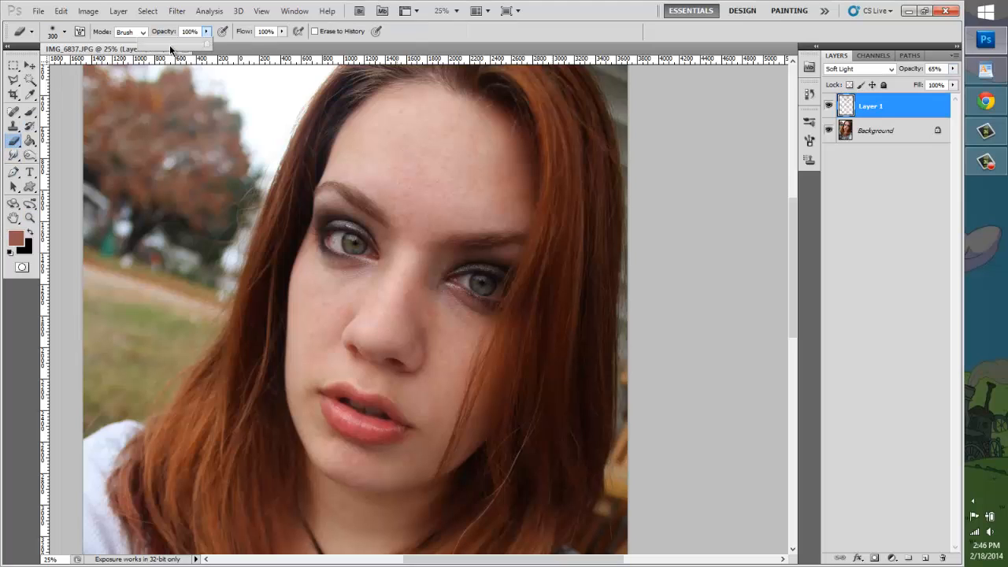
pyautogui.click(65, 32)
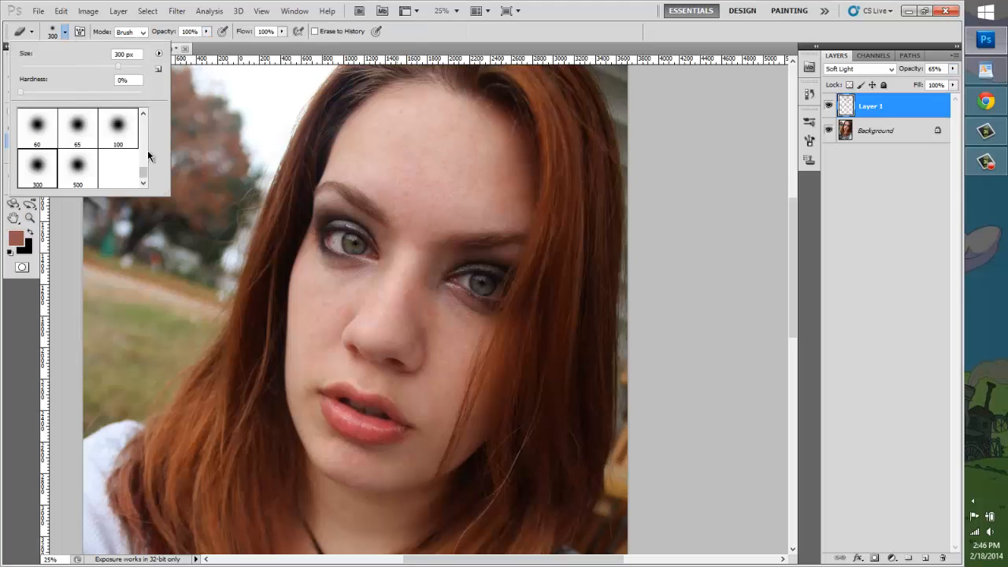
pyautogui.click(78, 167)
pyautogui.click(425, 315)
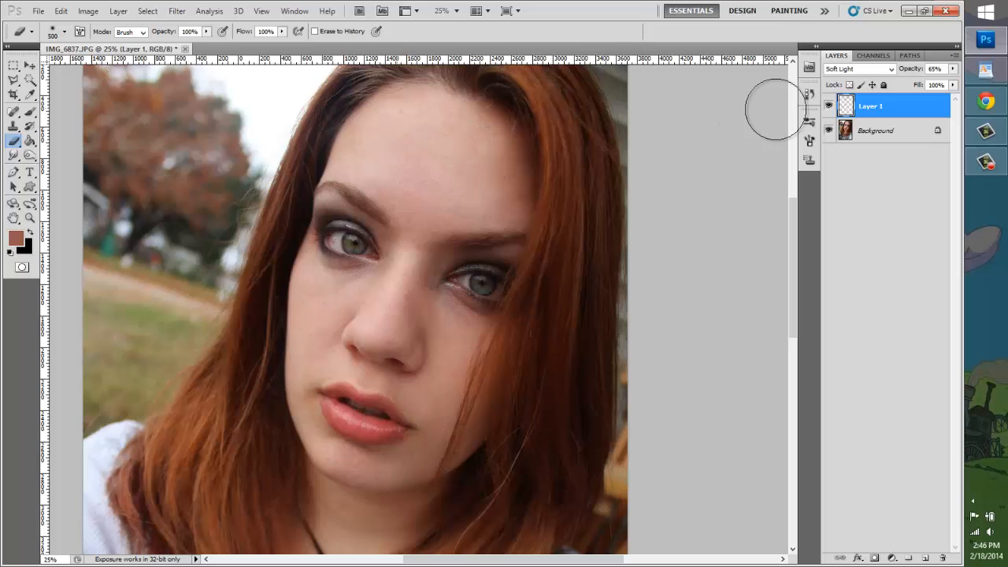
# - Create a new layer named Layer 2 above Layer 1, in Normal mode at 100% opacity
pyautogui.click(954, 55)
pyautogui.click(945, 63)
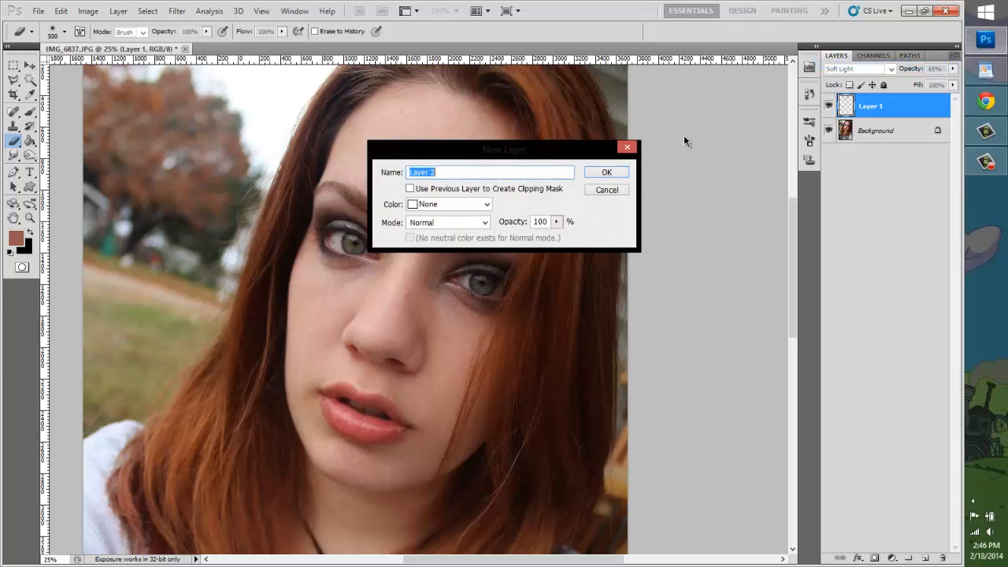
pyautogui.click(598, 106)
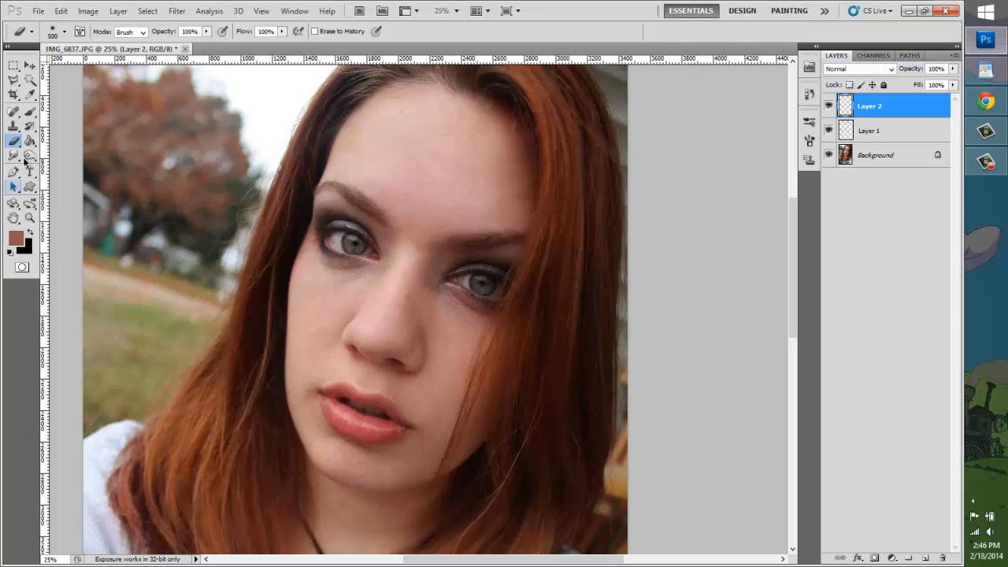
# - Choose the hard round 36 px tip at 100% hardness for the Brush tool
pyautogui.click(30, 112)
pyautogui.click(62, 33)
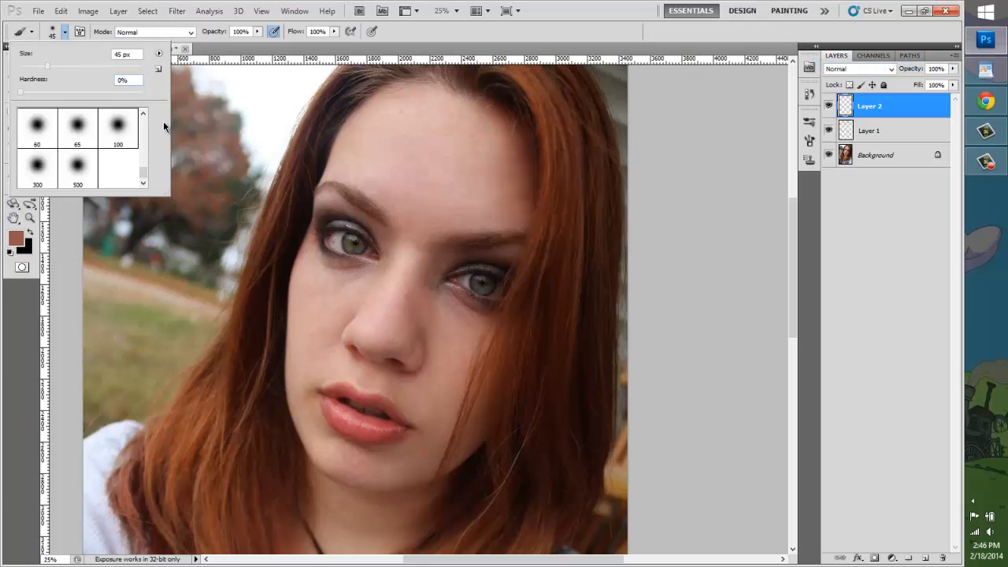
pyautogui.click(144, 131)
pyautogui.click(144, 132)
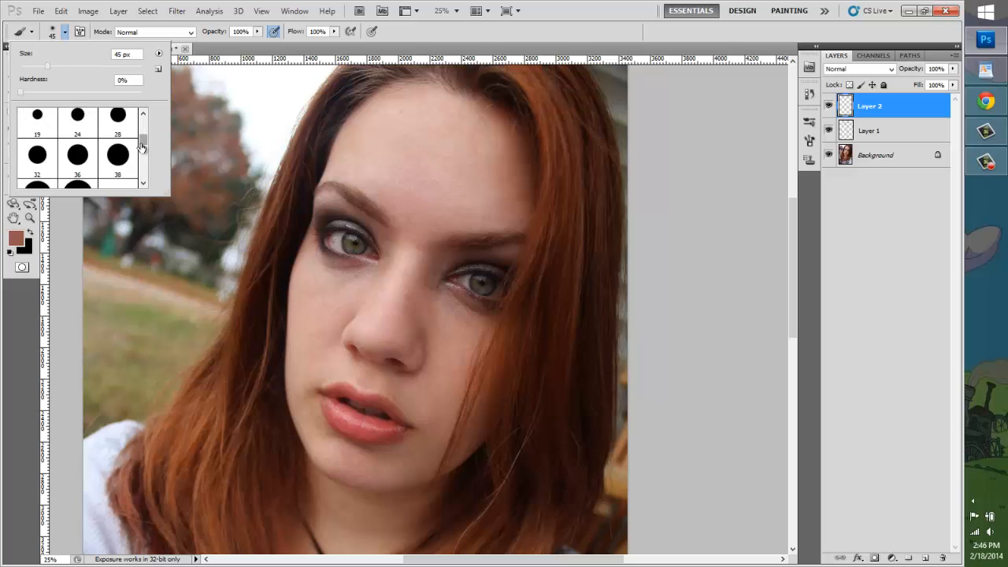
pyautogui.click(118, 156)
pyautogui.scroll(-1, 79, 149)
pyautogui.click(77, 144)
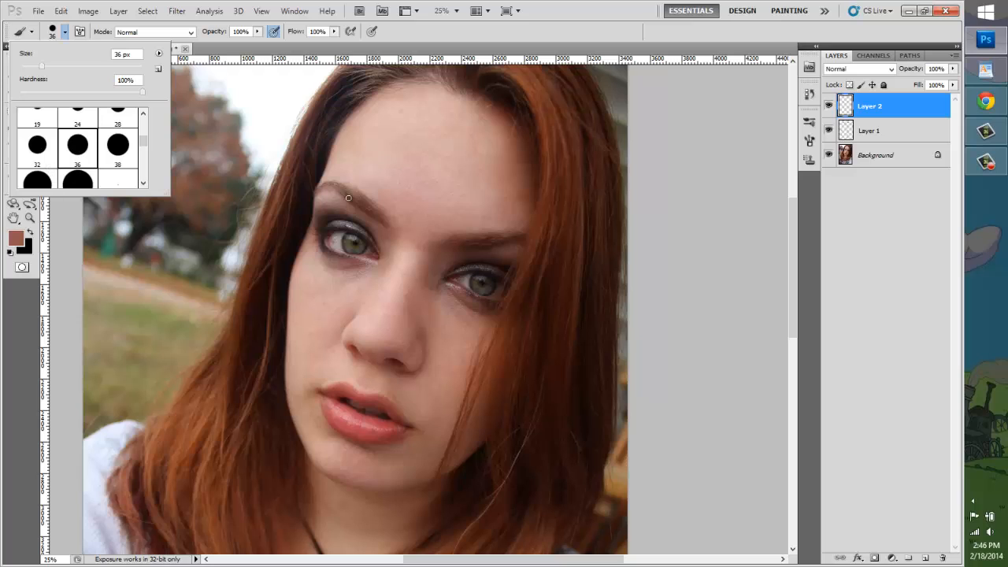
# - Enable scattering for the brush at 1000% on both axes and lower its count to the minimum
pyautogui.click(79, 32)
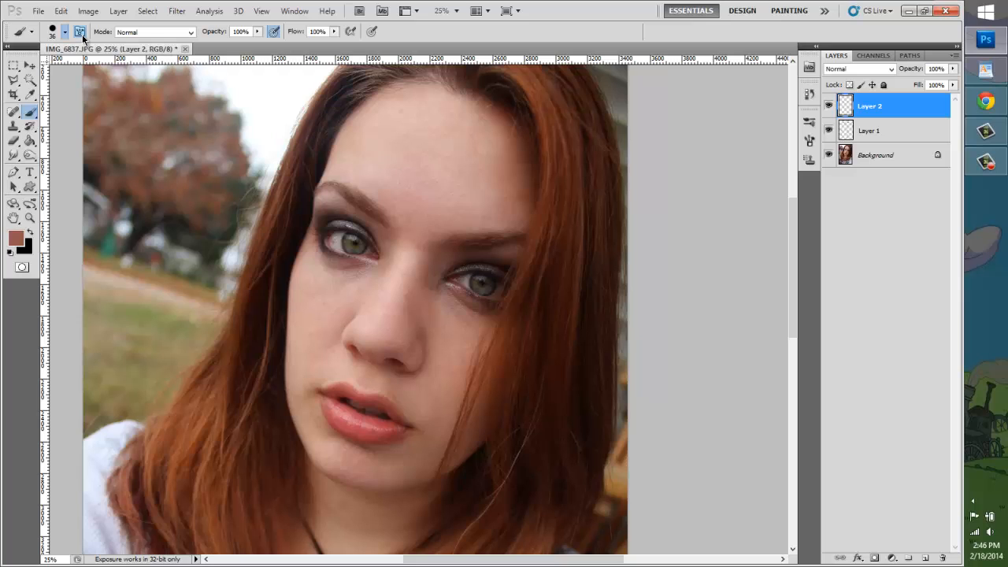
pyautogui.click(607, 167)
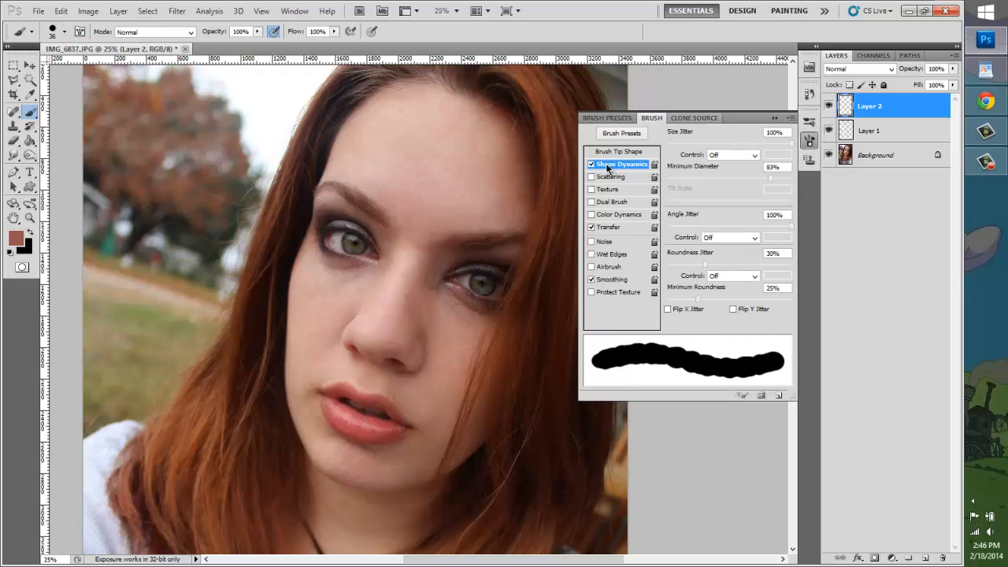
pyautogui.click(590, 163)
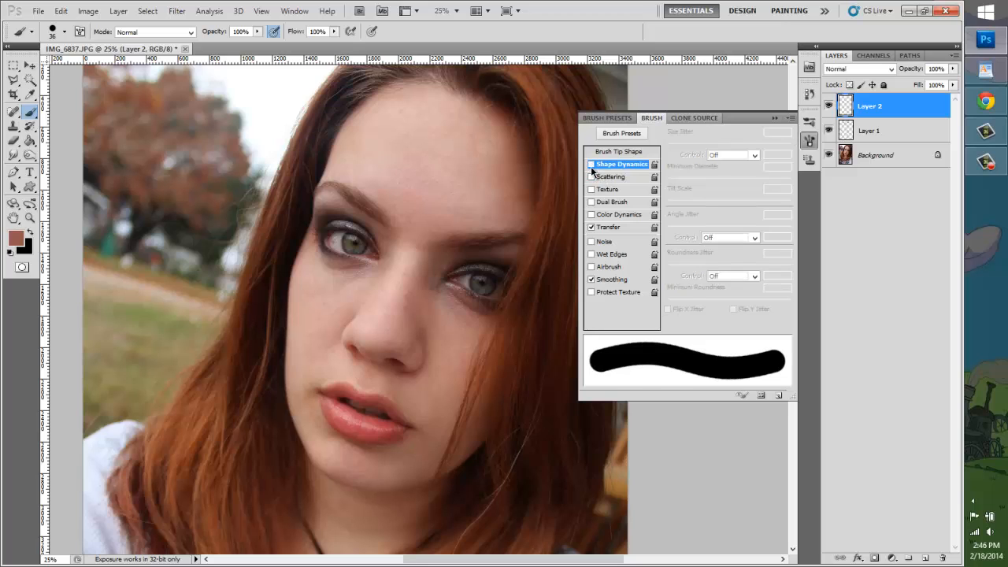
pyautogui.click(591, 176)
pyautogui.click(611, 176)
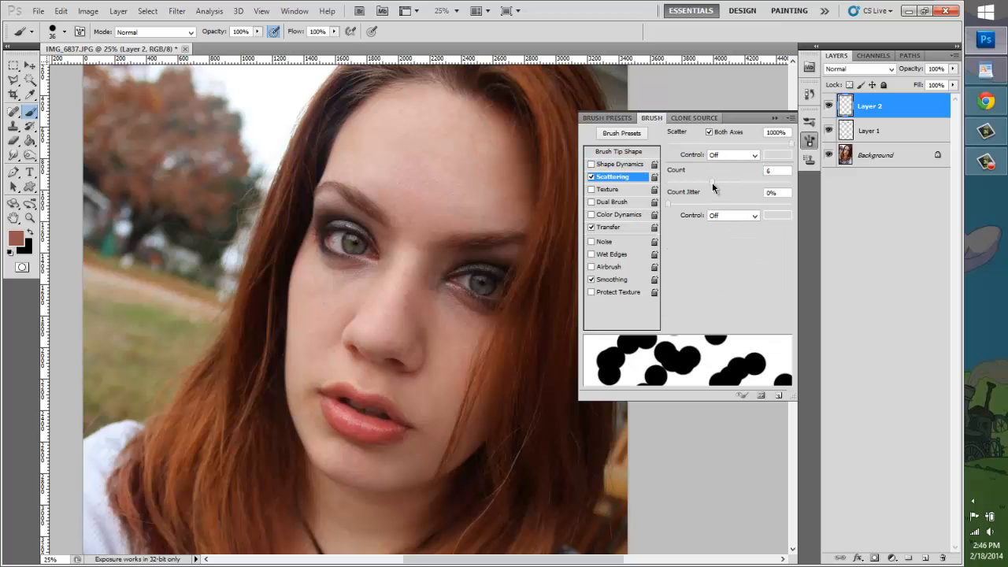
pyautogui.moveTo(713, 181); pyautogui.dragTo(644, 186)
pyautogui.click(611, 190)
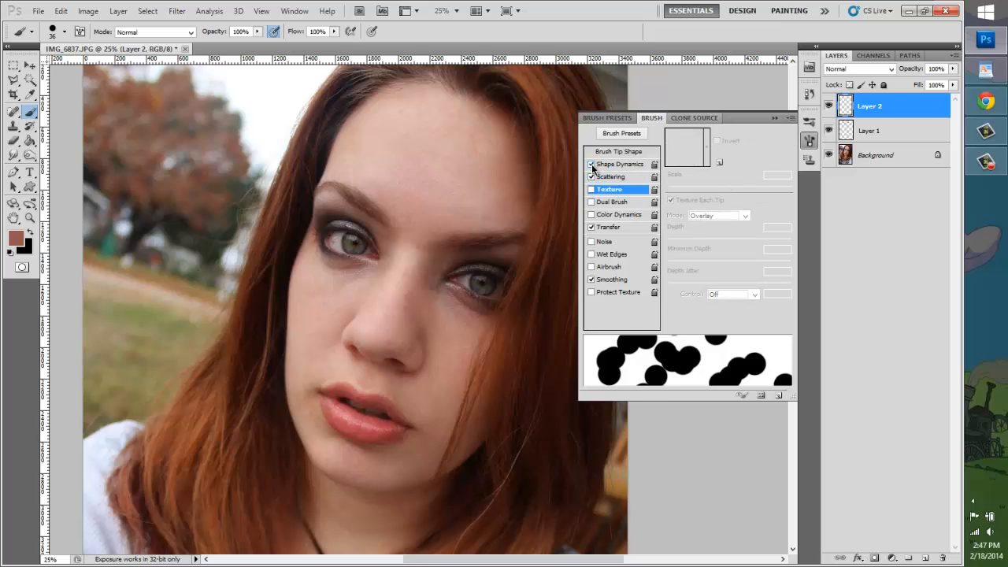
# - Set the brush's minimum diameter to 0%, angle jitter to 98% and roundness jitter to 48%, raise minimum roundness, and set scatter count to 1
pyautogui.click(619, 165)
pyautogui.click(707, 179)
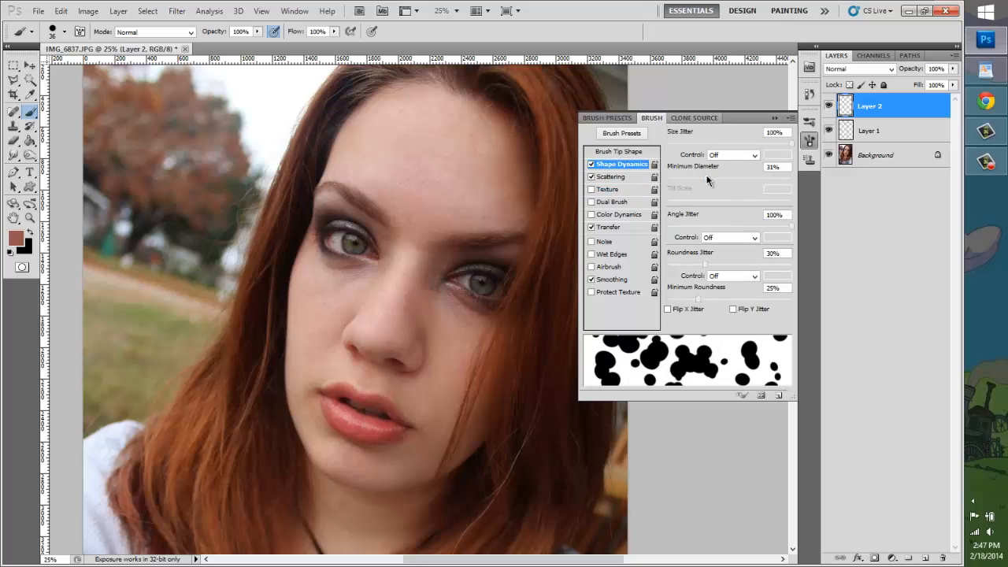
pyautogui.moveTo(703, 178); pyautogui.dragTo(664, 180)
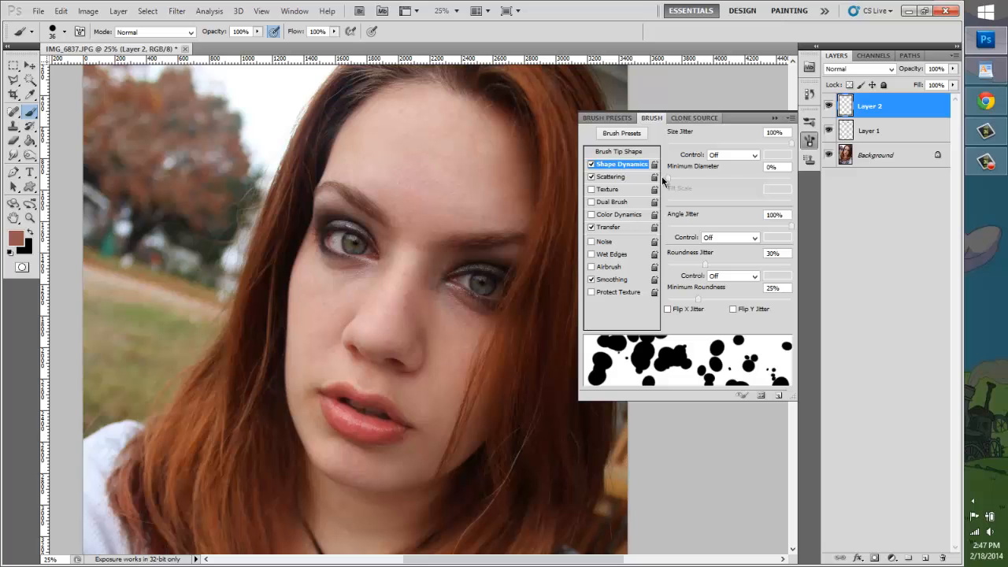
pyautogui.moveTo(720, 264)
pyautogui.mouseDown()
pyautogui.moveTo(750, 266)
pyautogui.moveTo(730, 268)
pyautogui.mouseUp()
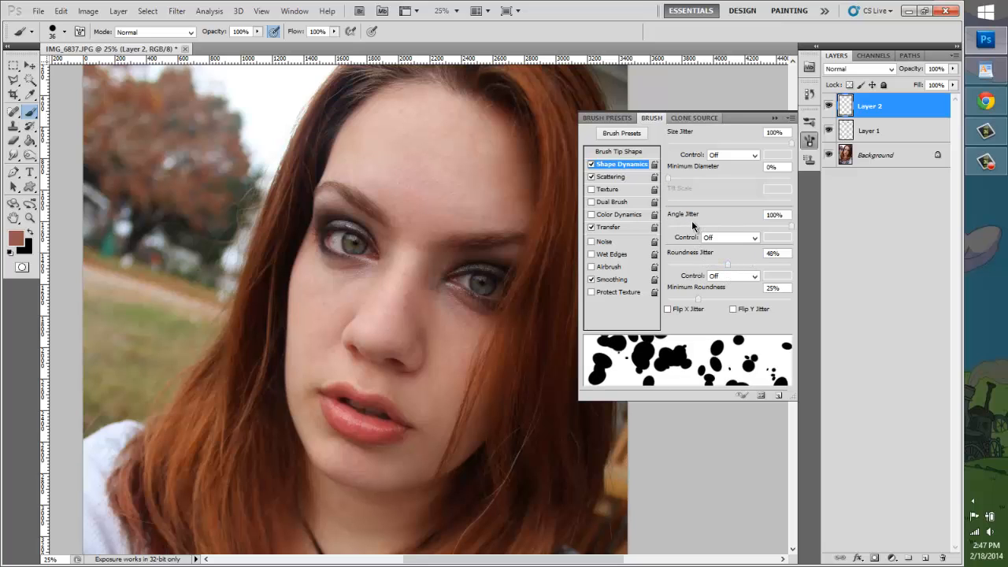
pyautogui.moveTo(692, 226); pyautogui.dragTo(791, 228)
pyautogui.moveTo(696, 296)
pyautogui.mouseDown()
pyautogui.moveTo(683, 305)
pyautogui.moveTo(759, 308)
pyautogui.moveTo(745, 307)
pyautogui.mouseUp()
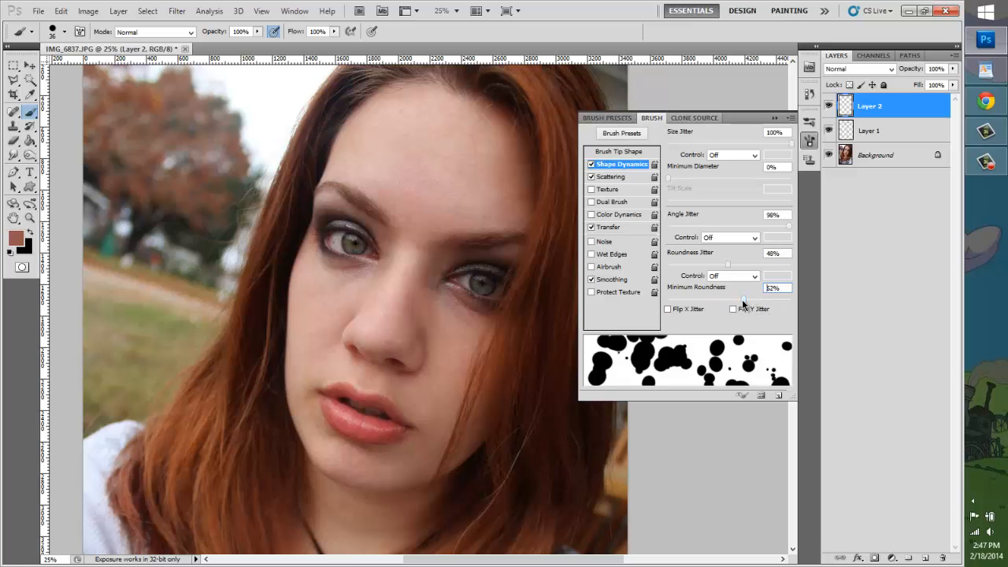
pyautogui.moveTo(751, 303); pyautogui.dragTo(740, 314)
pyautogui.click(606, 178)
pyautogui.moveTo(708, 185)
pyautogui.mouseDown()
pyautogui.moveTo(662, 186)
pyautogui.moveTo(661, 204)
pyautogui.mouseUp()
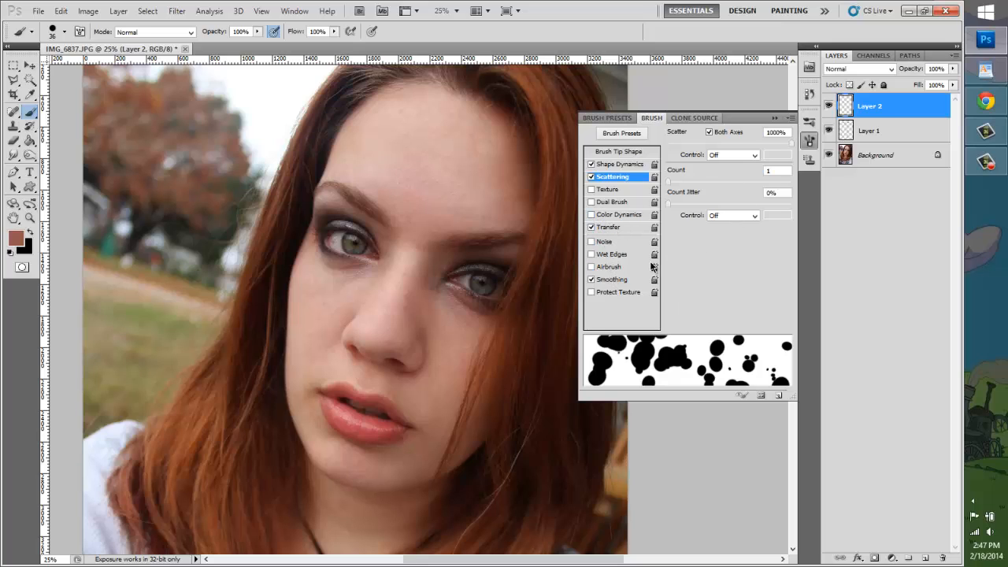
# - Change the foreground colour to a muted brown of about #987050
pyautogui.click(16, 237)
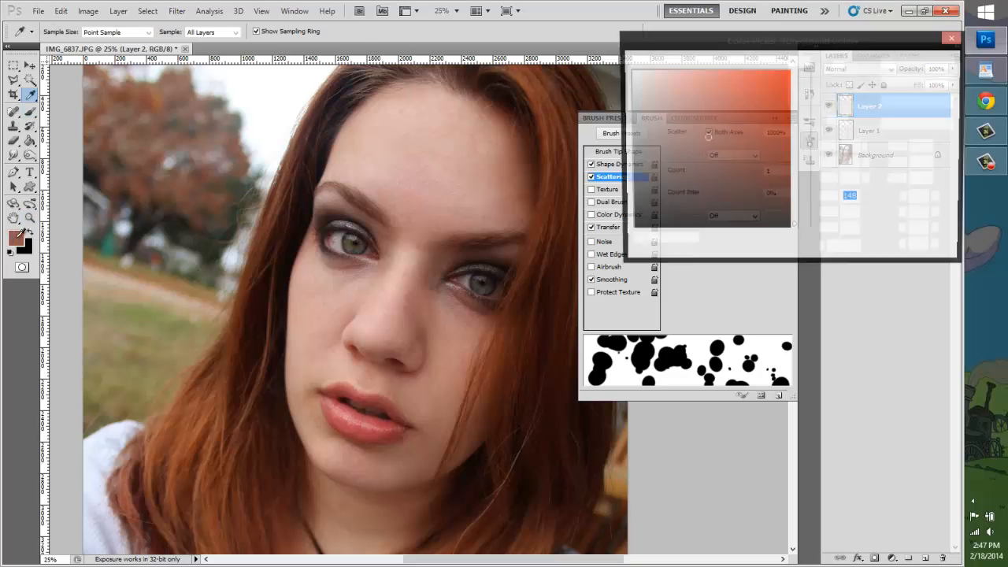
pyautogui.moveTo(705, 124)
pyautogui.mouseDown()
pyautogui.moveTo(708, 108)
pyautogui.moveTo(718, 111)
pyautogui.mouseUp()
pyautogui.click(804, 219)
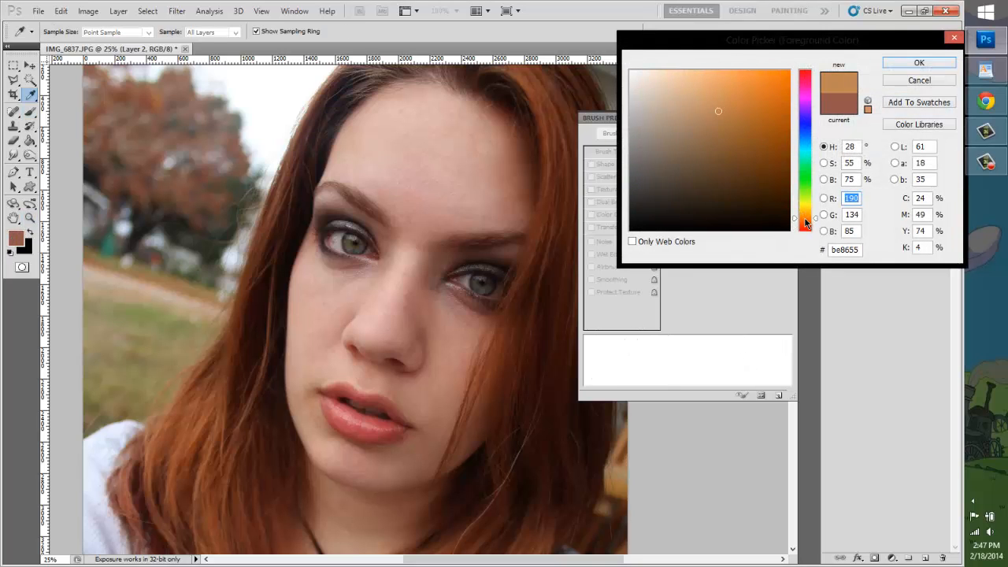
pyautogui.moveTo(731, 158); pyautogui.dragTo(705, 134)
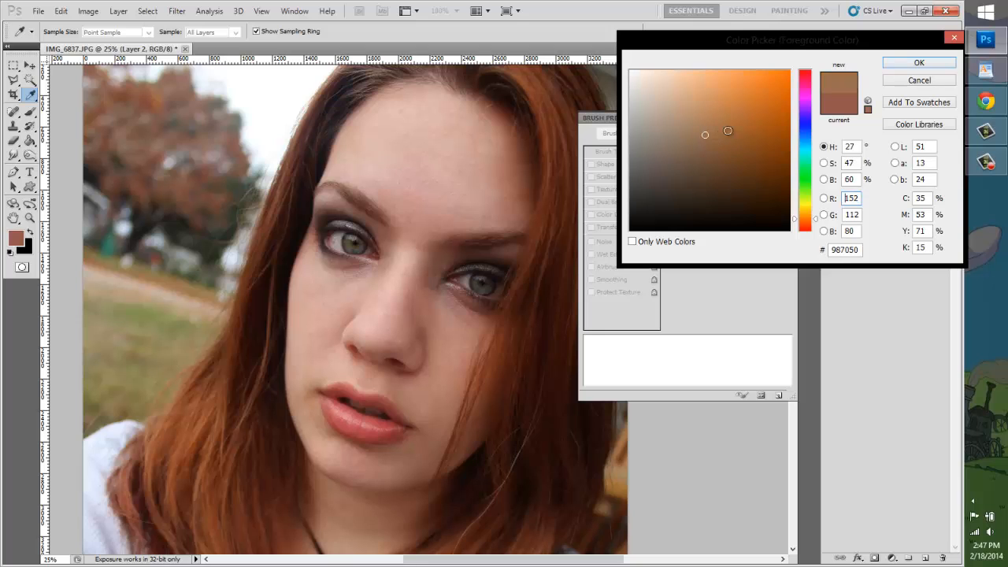
pyautogui.click(899, 66)
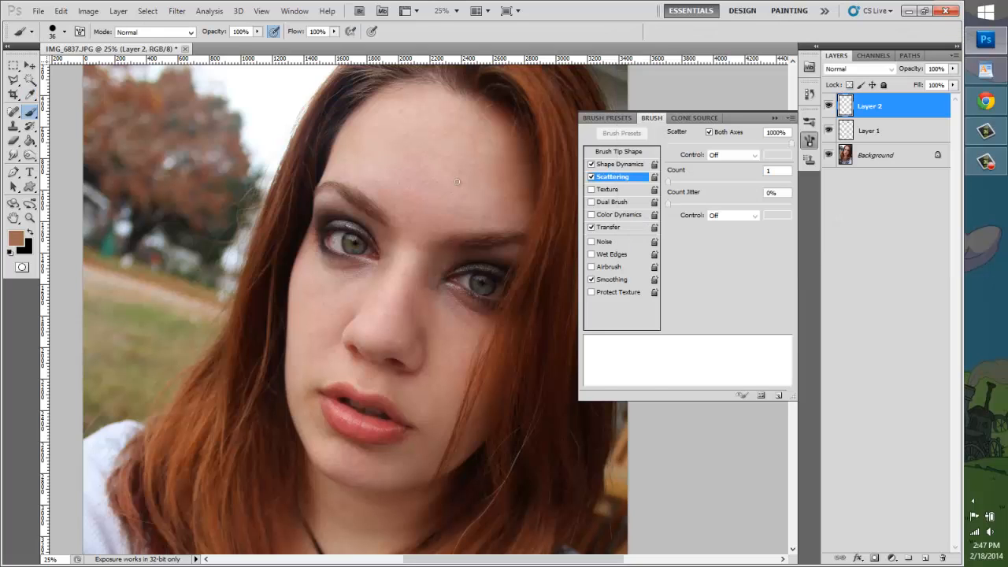
# - Paint scattered brown freckles on Layer 2 across the forehead, nose, cheeks, jawline and chin
pyautogui.moveTo(352, 165)
pyautogui.mouseDown()
pyautogui.moveTo(403, 128)
pyautogui.moveTo(449, 127)
pyautogui.moveTo(494, 148)
pyautogui.moveTo(493, 195)
pyautogui.moveTo(409, 176)
pyautogui.moveTo(385, 203)
pyautogui.moveTo(395, 279)
pyautogui.moveTo(357, 304)
pyautogui.moveTo(317, 301)
pyautogui.moveTo(301, 331)
pyautogui.mouseUp()
pyautogui.moveTo(450, 319)
pyautogui.mouseDown()
pyautogui.moveTo(437, 331)
pyautogui.moveTo(477, 366)
pyautogui.moveTo(472, 409)
pyautogui.mouseUp()
pyautogui.moveTo(368, 467)
pyautogui.mouseDown()
pyautogui.moveTo(317, 400)
pyautogui.moveTo(345, 359)
pyautogui.moveTo(314, 278)
pyautogui.moveTo(348, 347)
pyautogui.moveTo(426, 370)
pyautogui.moveTo(438, 455)
pyautogui.mouseUp()
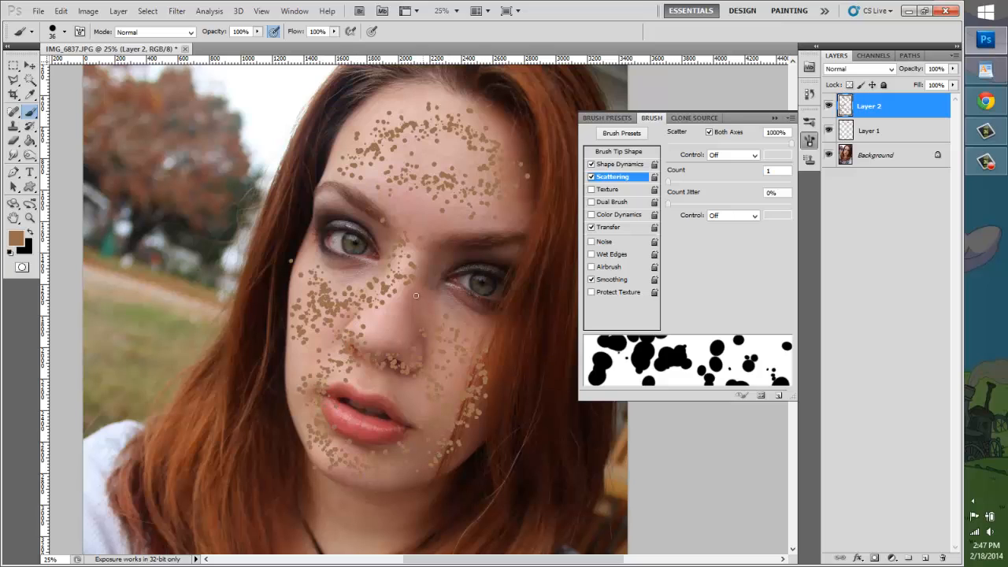
pyautogui.moveTo(416, 295); pyautogui.dragTo(429, 380)
pyautogui.moveTo(435, 165)
pyautogui.mouseDown()
pyautogui.moveTo(436, 138)
pyautogui.moveTo(469, 158)
pyautogui.mouseUp()
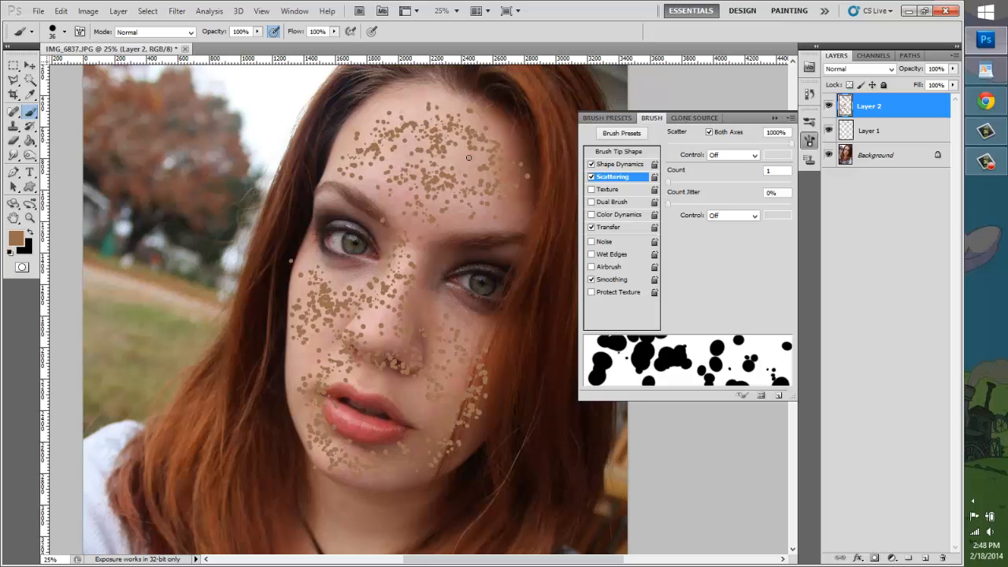
# - Set Layer 2's blend mode to Soft Light
pyautogui.click(857, 69)
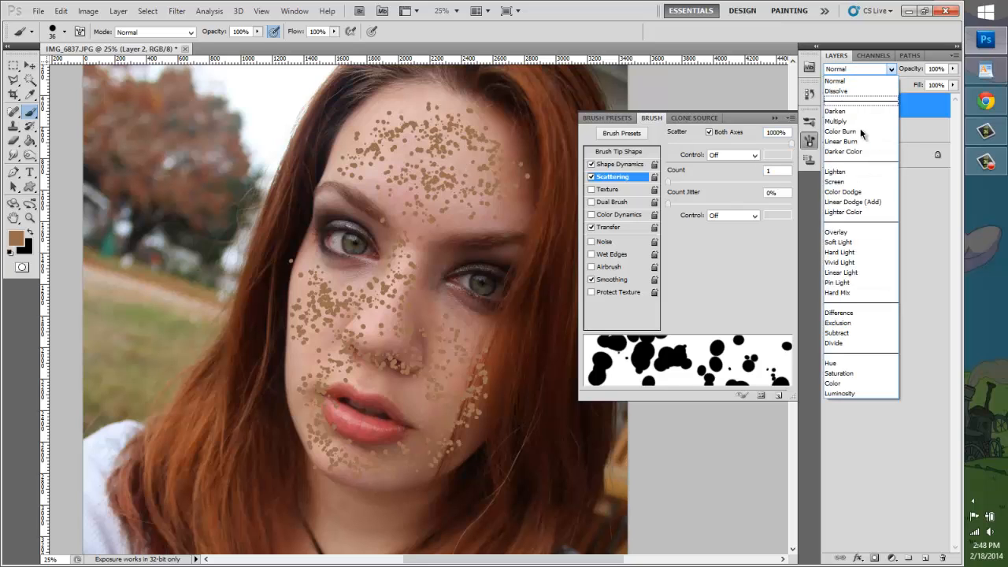
pyautogui.click(851, 239)
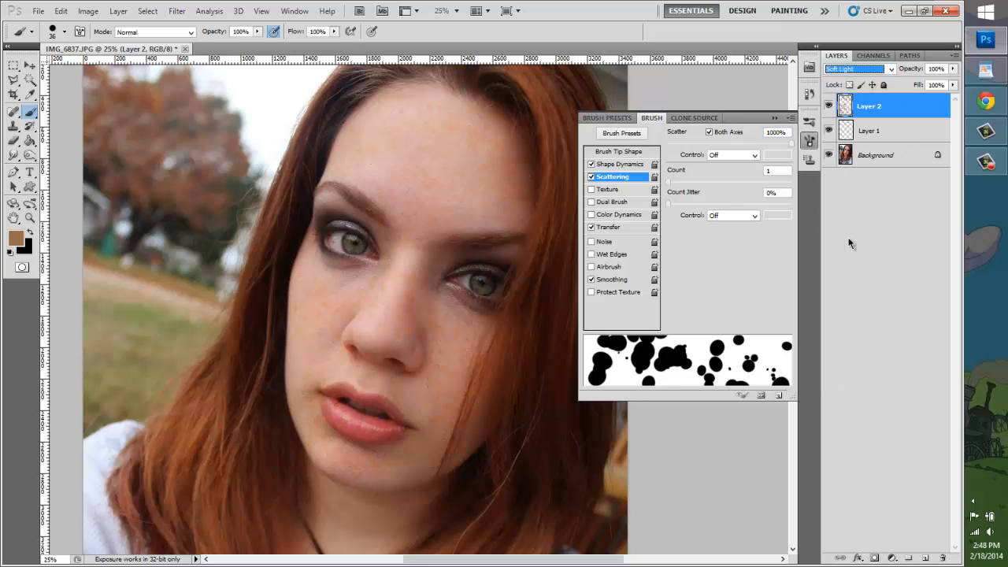
# - Change Layer 2's blend mode to Multiply and reduce its opacity to 26%
pyautogui.click(858, 70)
pyautogui.click(857, 117)
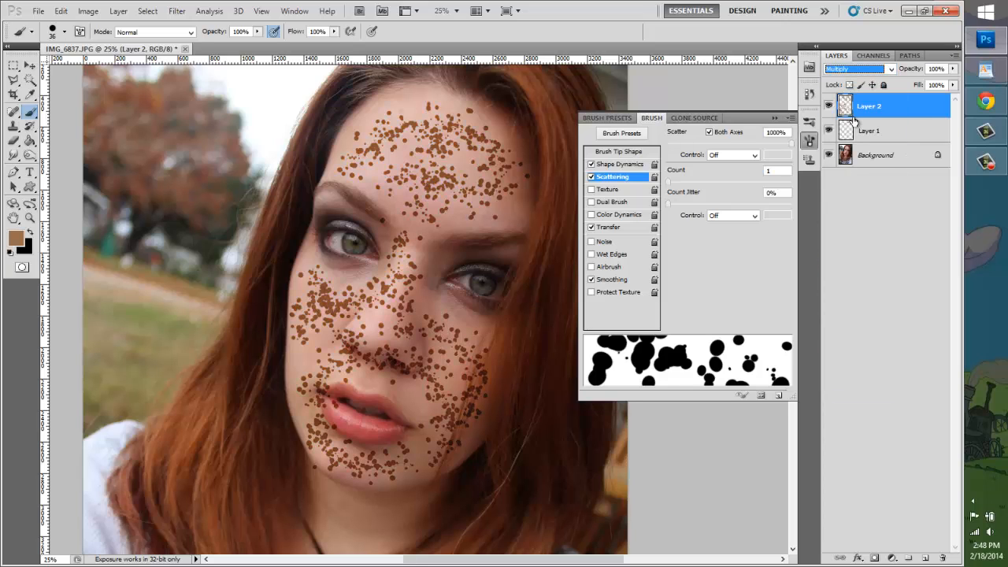
pyautogui.click(837, 68)
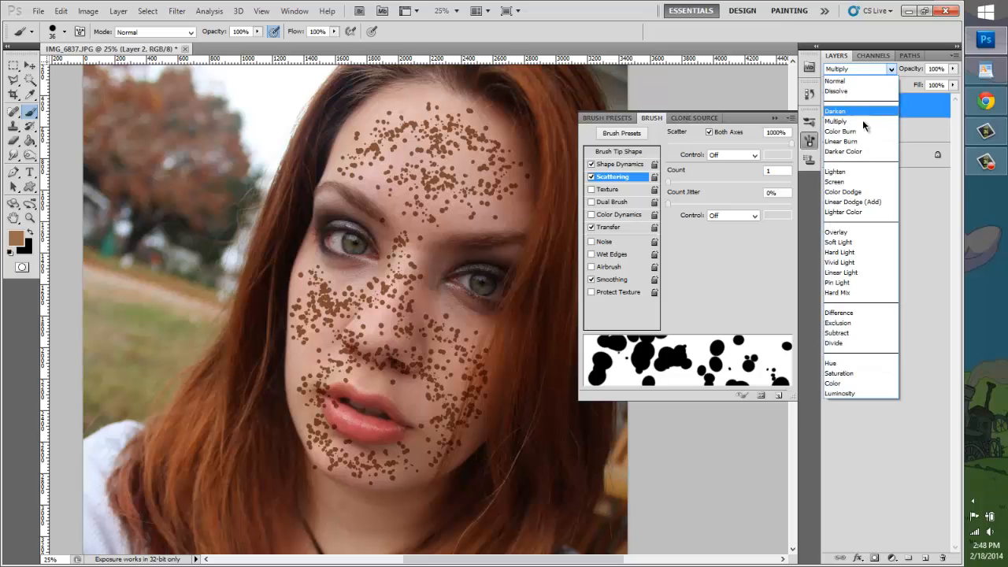
pyautogui.click(863, 119)
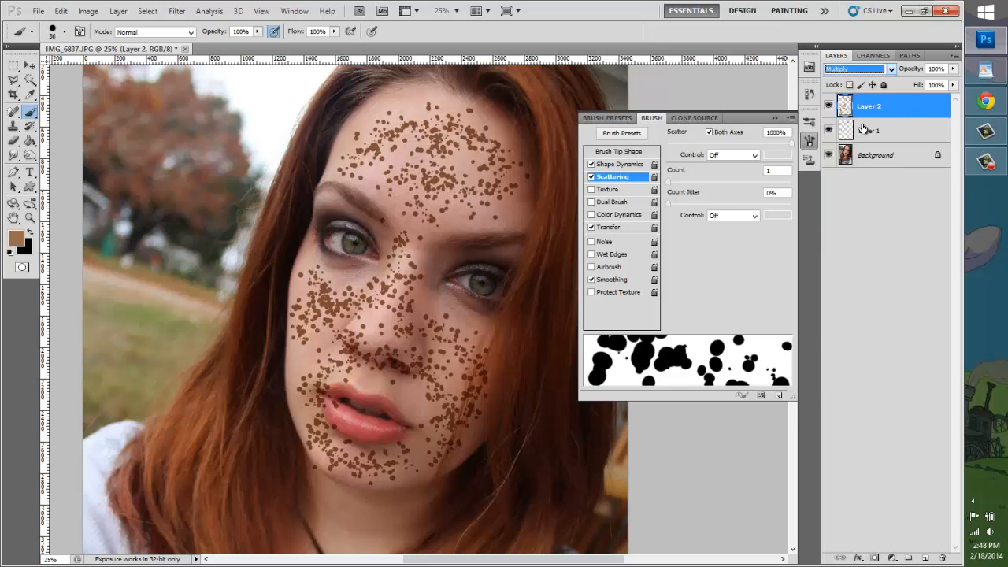
pyautogui.click(776, 117)
pyautogui.click(869, 69)
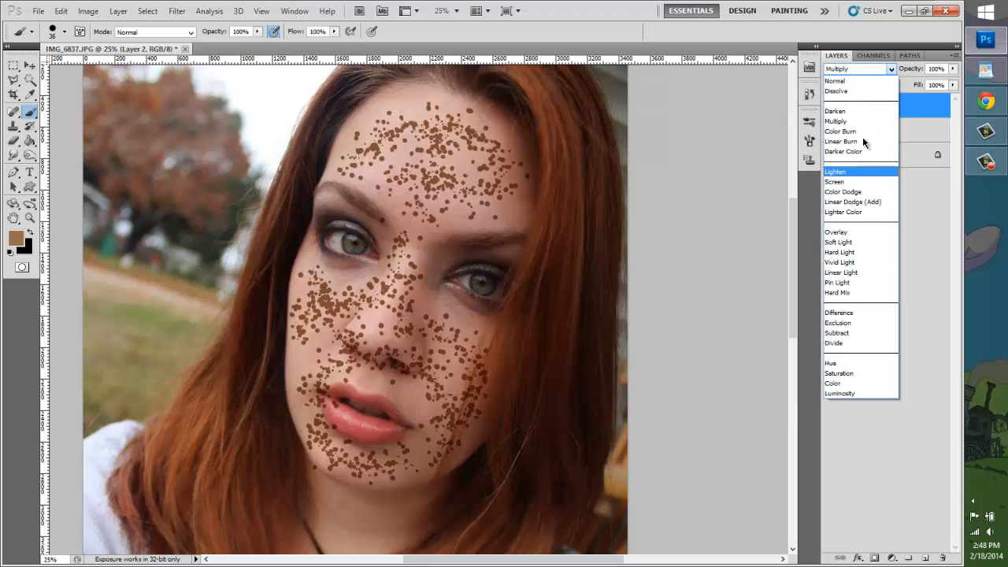
pyautogui.click(858, 118)
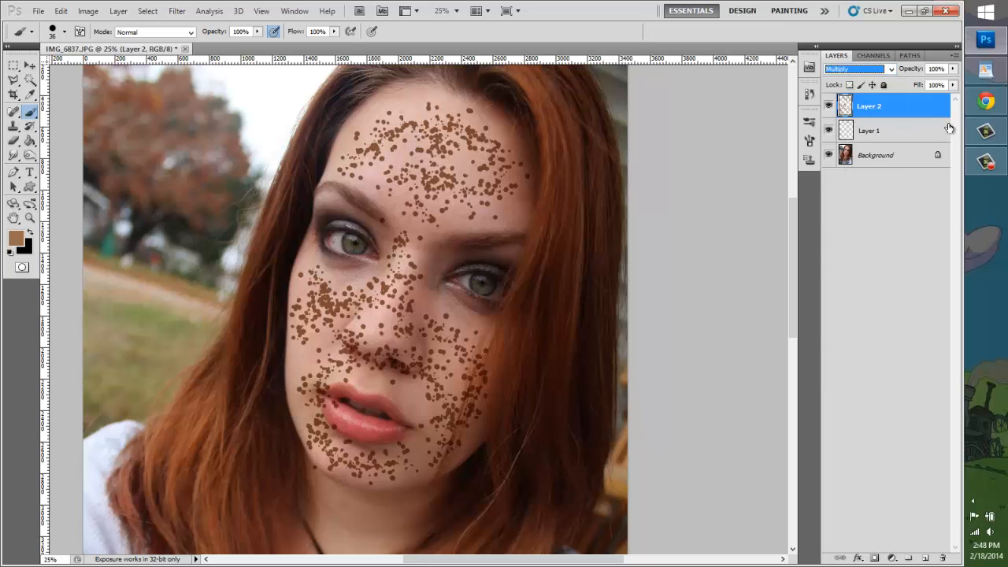
pyautogui.click(952, 70)
pyautogui.moveTo(933, 82); pyautogui.dragTo(907, 83)
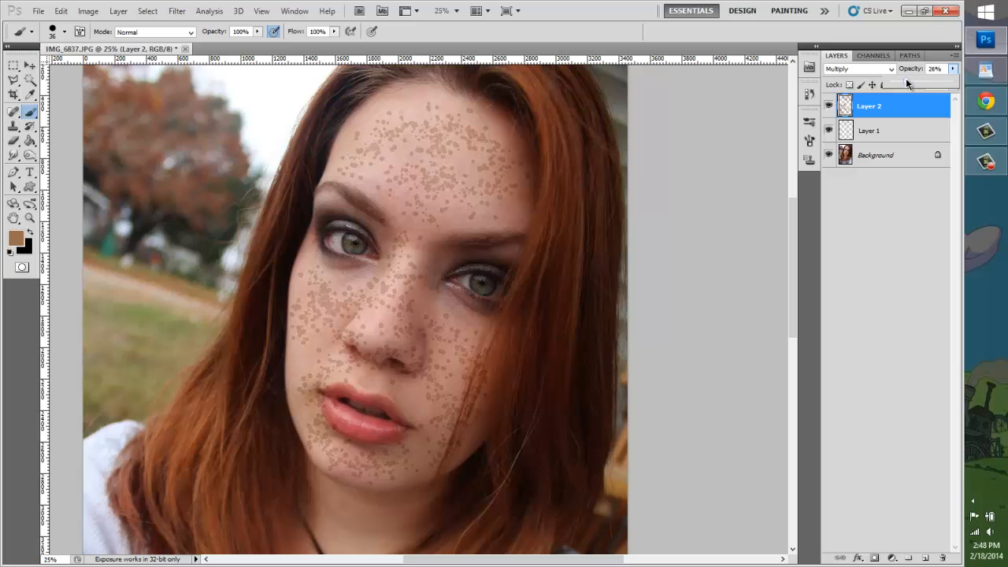
# - Thin out the freckles on Layer 2 across the forehead, nose, cheeks and chin with the soft 500 px eraser
pyautogui.click(19, 138)
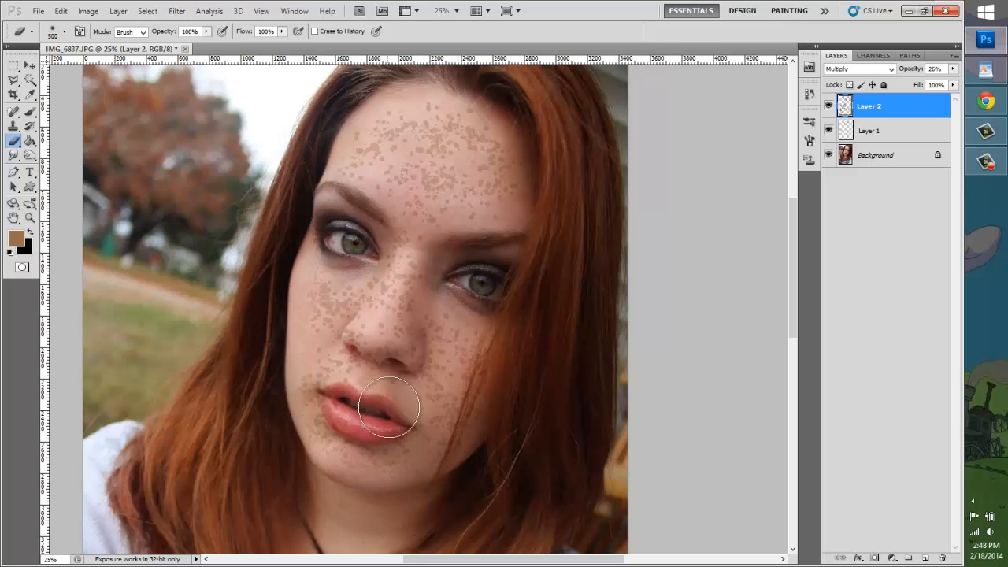
pyautogui.moveTo(375, 332)
pyautogui.mouseDown()
pyautogui.moveTo(387, 299)
pyautogui.moveTo(382, 315)
pyautogui.moveTo(338, 322)
pyautogui.moveTo(438, 356)
pyautogui.moveTo(447, 305)
pyautogui.moveTo(421, 170)
pyautogui.moveTo(472, 203)
pyautogui.moveTo(443, 112)
pyautogui.moveTo(504, 174)
pyautogui.moveTo(349, 154)
pyautogui.moveTo(389, 293)
pyautogui.mouseUp()
pyautogui.moveTo(521, 390)
pyautogui.mouseDown()
pyautogui.moveTo(566, 207)
pyautogui.moveTo(535, 226)
pyautogui.moveTo(539, 366)
pyautogui.moveTo(488, 382)
pyautogui.moveTo(476, 443)
pyautogui.moveTo(448, 417)
pyautogui.mouseUp()
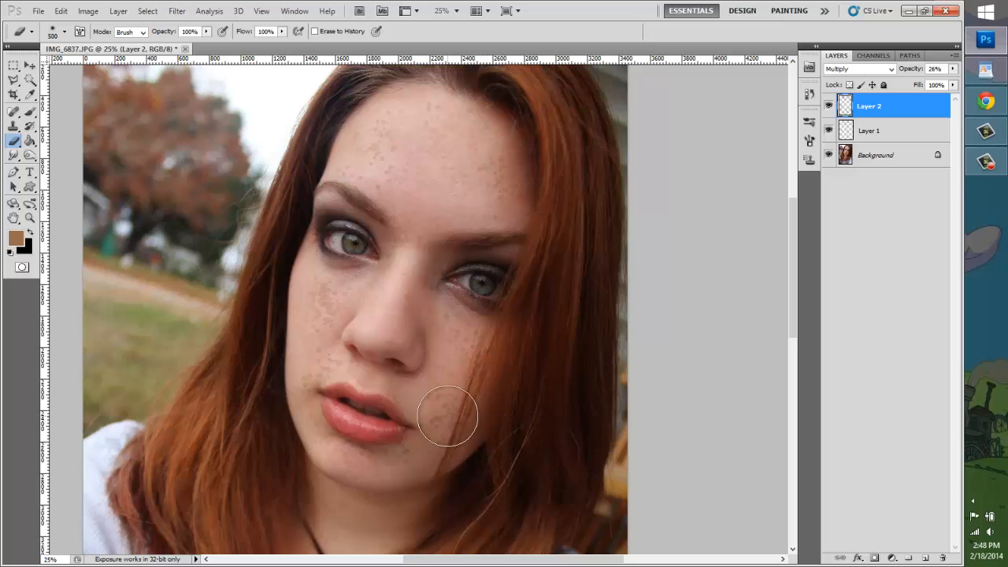
pyautogui.moveTo(501, 182); pyautogui.dragTo(523, 179)
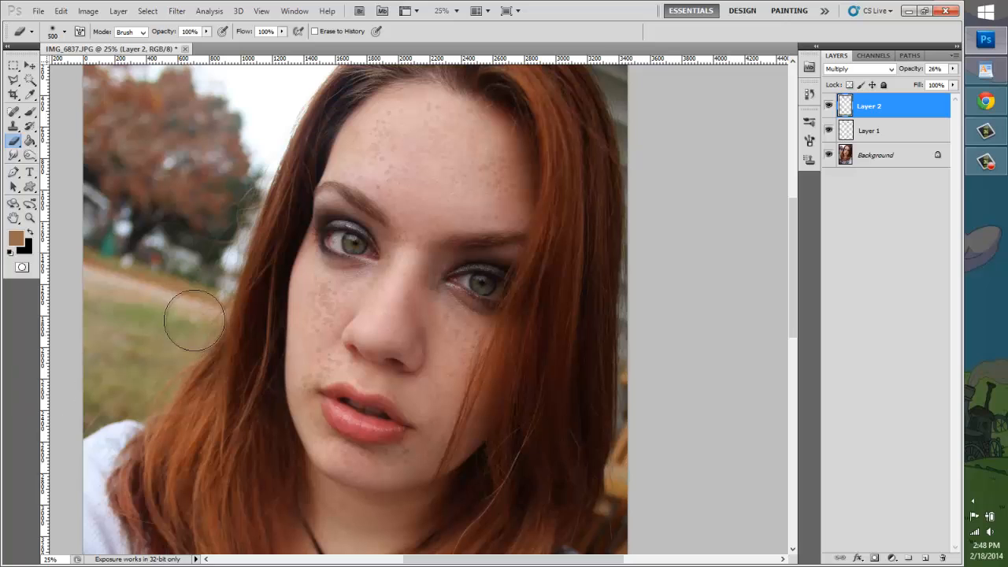
# - Add a new empty layer above Layer 2, keeping the default layer options
pyautogui.click(954, 57)
pyautogui.click(884, 61)
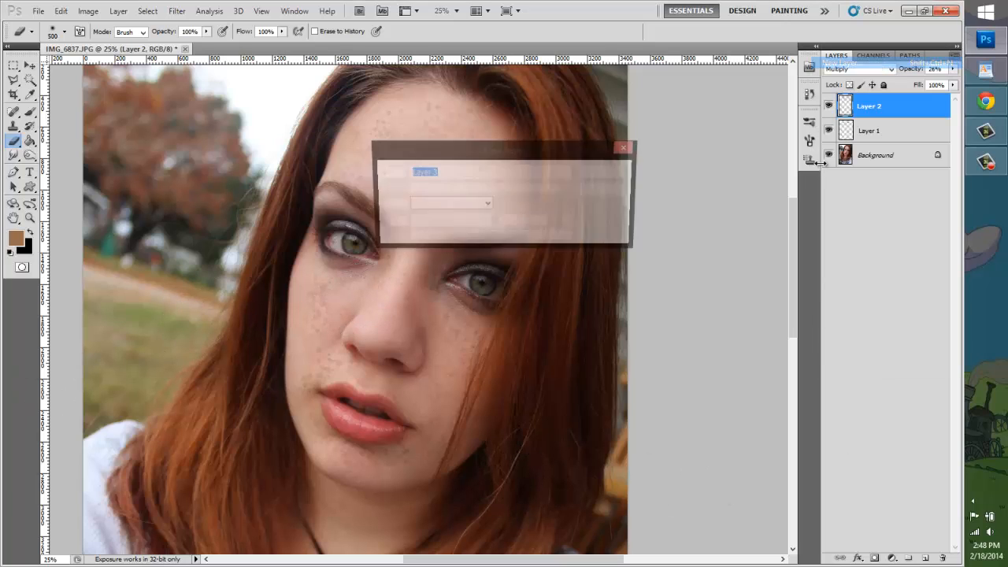
pyautogui.click(606, 172)
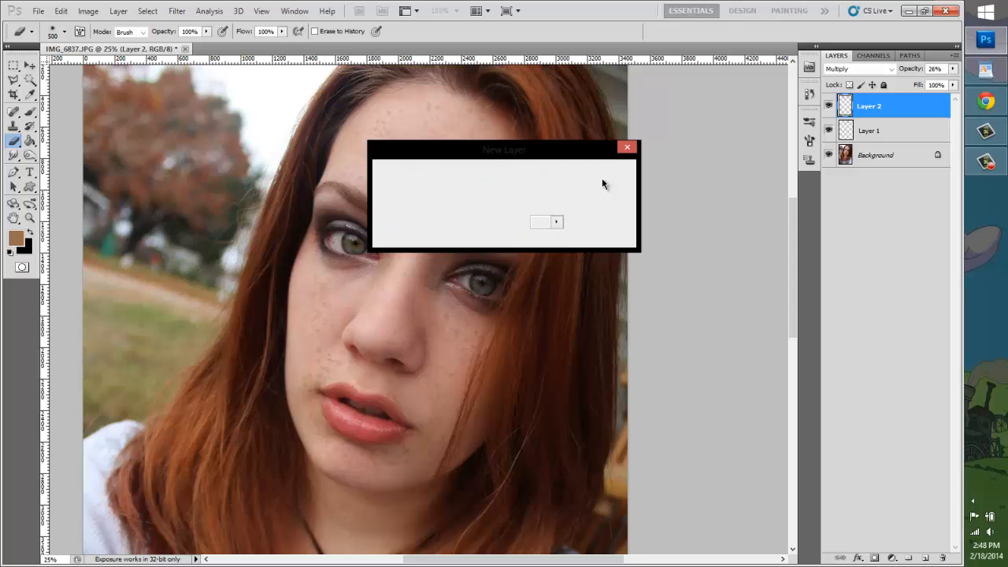
# - Give the eraser a hard 32 px tip with scattering enabled and 46% count jitter
pyautogui.click(50, 34)
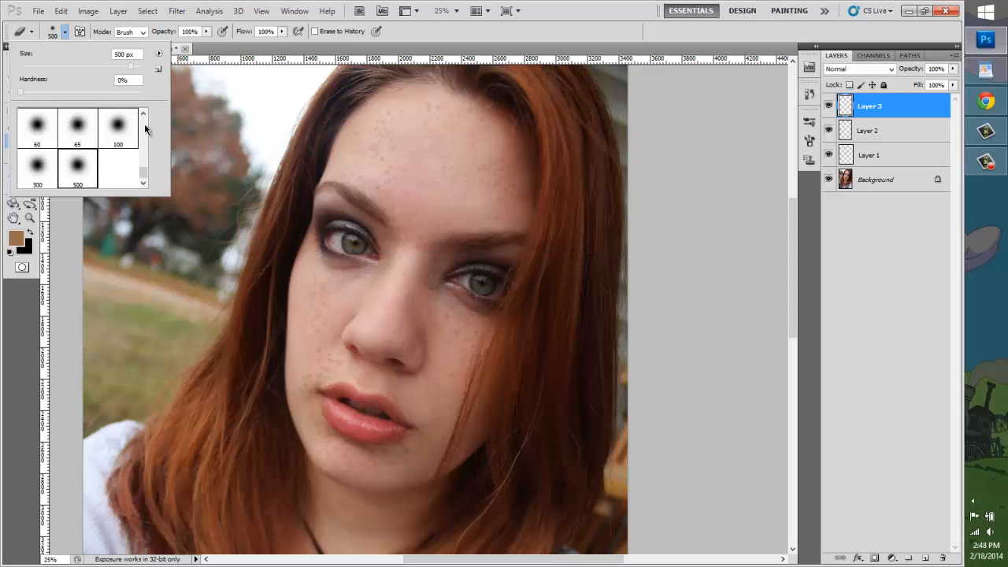
pyautogui.scroll(5, 145, 128)
pyautogui.click(50, 159)
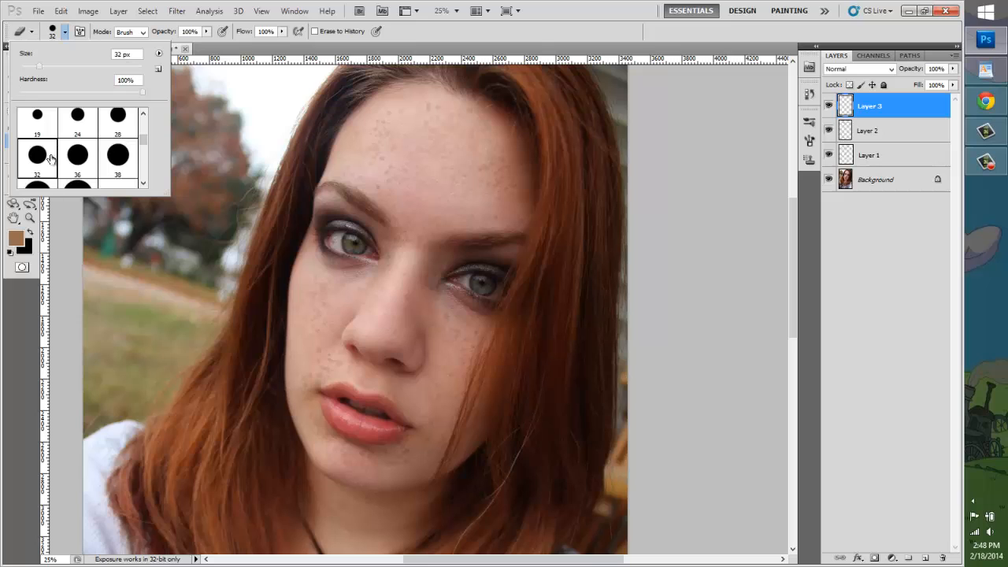
pyautogui.click(81, 32)
pyautogui.click(592, 176)
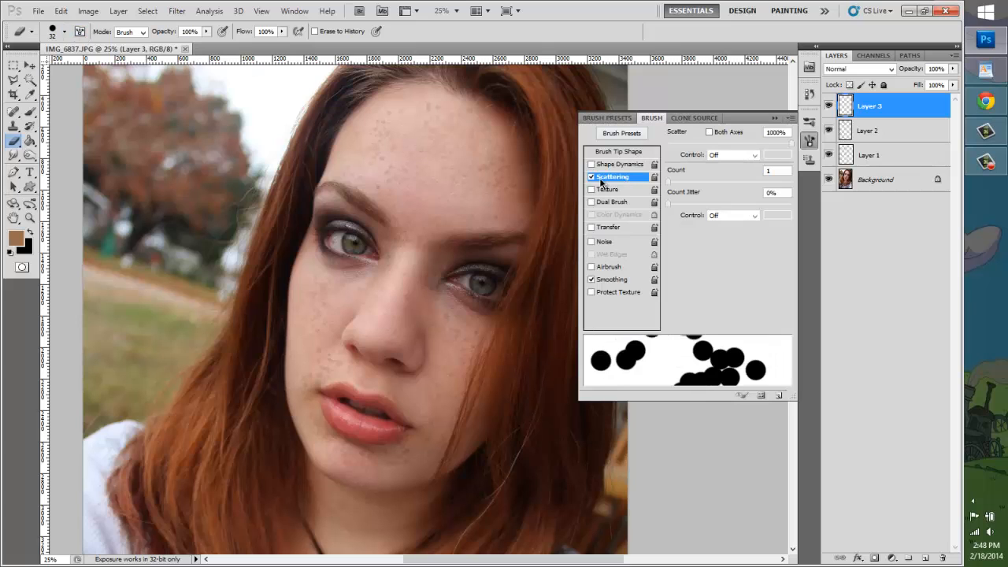
pyautogui.click(704, 181)
pyautogui.moveTo(705, 180); pyautogui.dragTo(725, 208)
pyautogui.scroll(-4, 702, 380)
pyautogui.scroll(4, 299, 205)
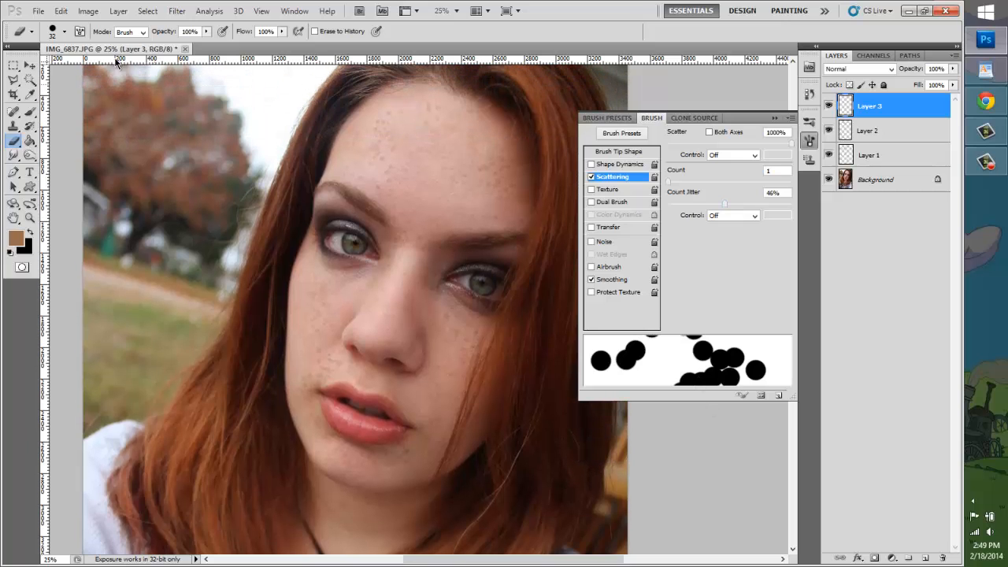
# - Switch the eraser to the hard 24 px tip and enable scattering for it
pyautogui.click(65, 31)
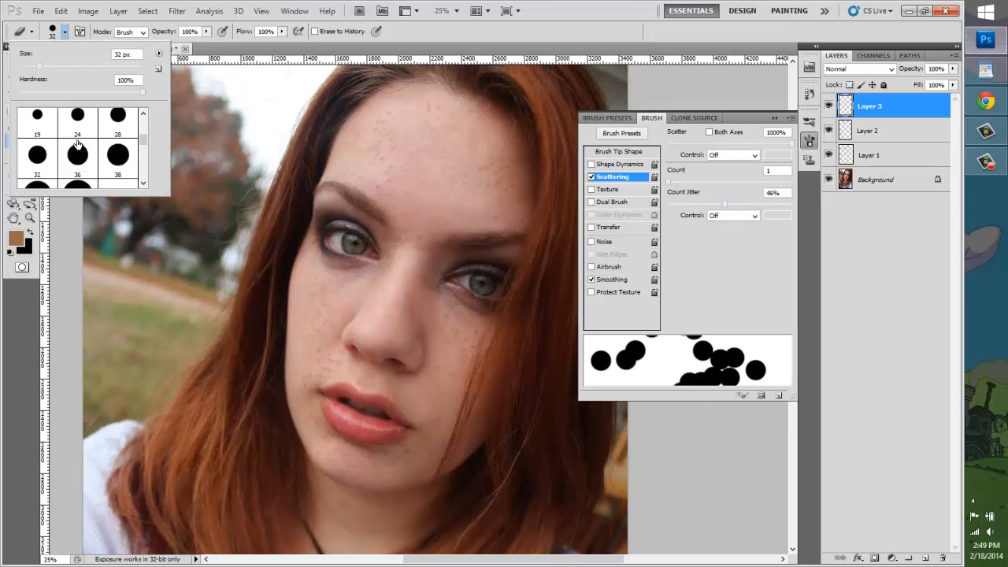
pyautogui.click(77, 143)
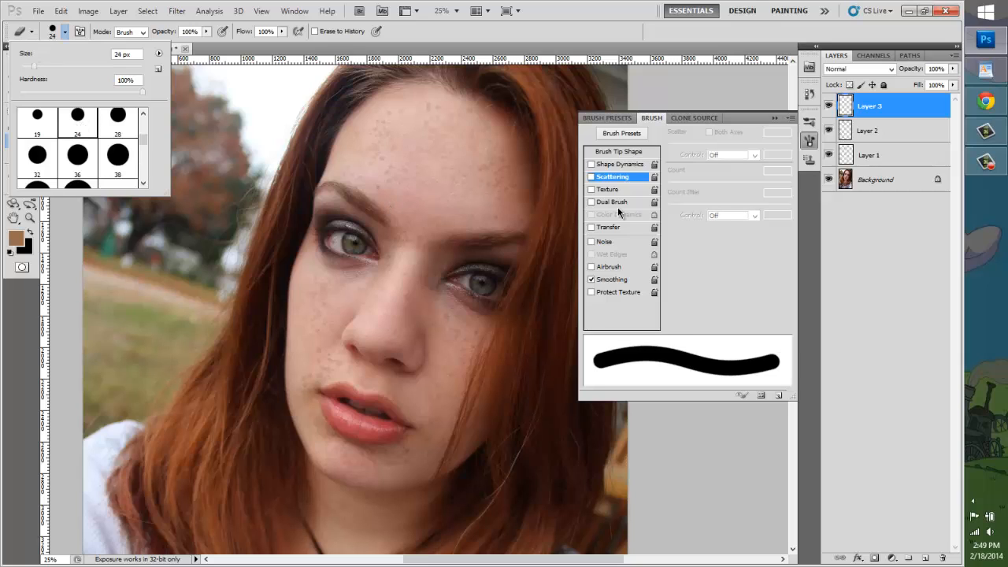
pyautogui.click(604, 185)
pyautogui.click(591, 176)
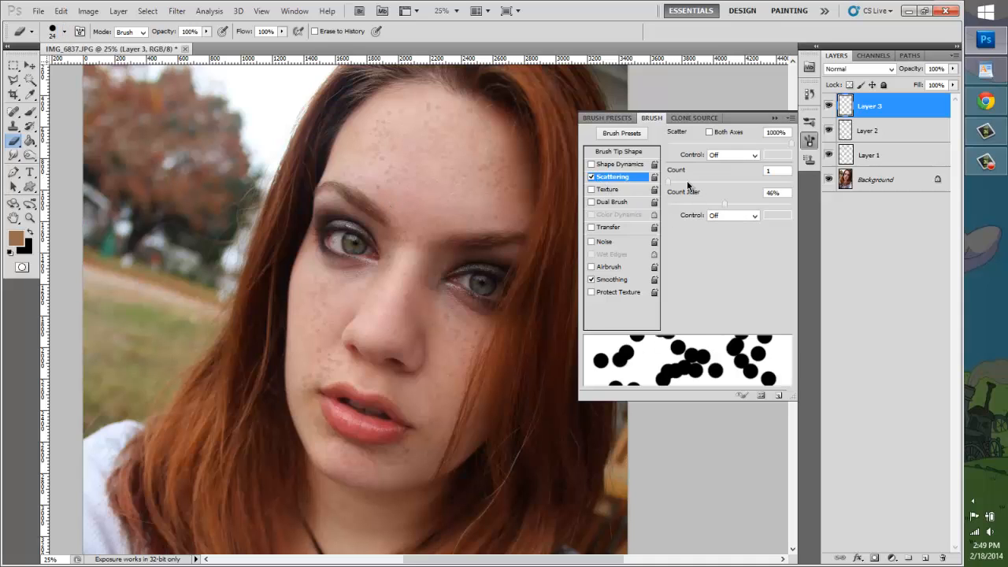
pyautogui.moveTo(677, 205)
pyautogui.mouseDown()
pyautogui.moveTo(696, 177)
pyautogui.moveTo(732, 180)
pyautogui.moveTo(676, 179)
pyautogui.moveTo(689, 180)
pyautogui.mouseUp()
# - Enable shape dynamics for the eraser tip with angle jitter 0% and minimum roundness 67%, and lower its roundness jitter
pyautogui.click(607, 165)
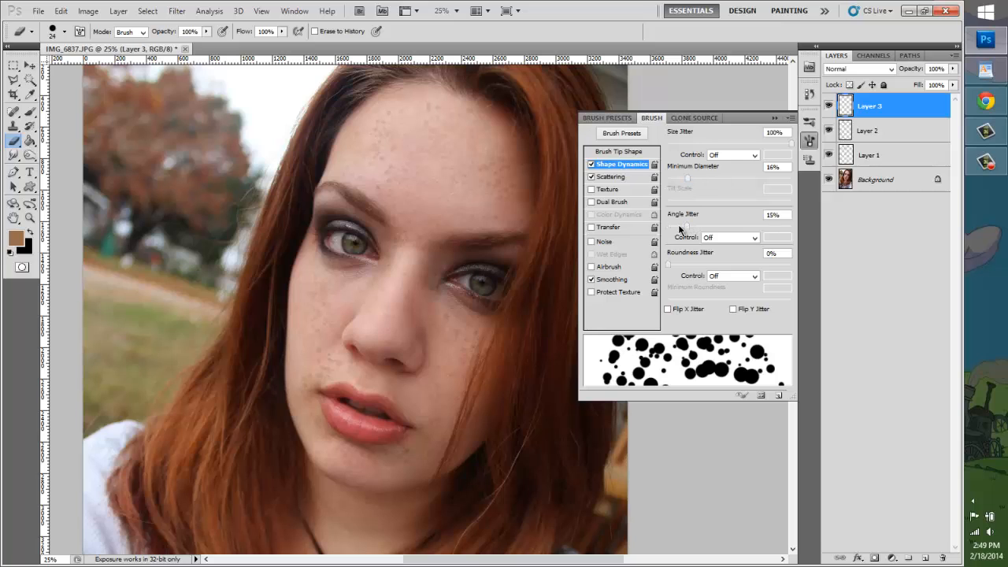
pyautogui.moveTo(680, 229); pyautogui.dragTo(668, 228)
pyautogui.moveTo(679, 268); pyautogui.dragTo(705, 266)
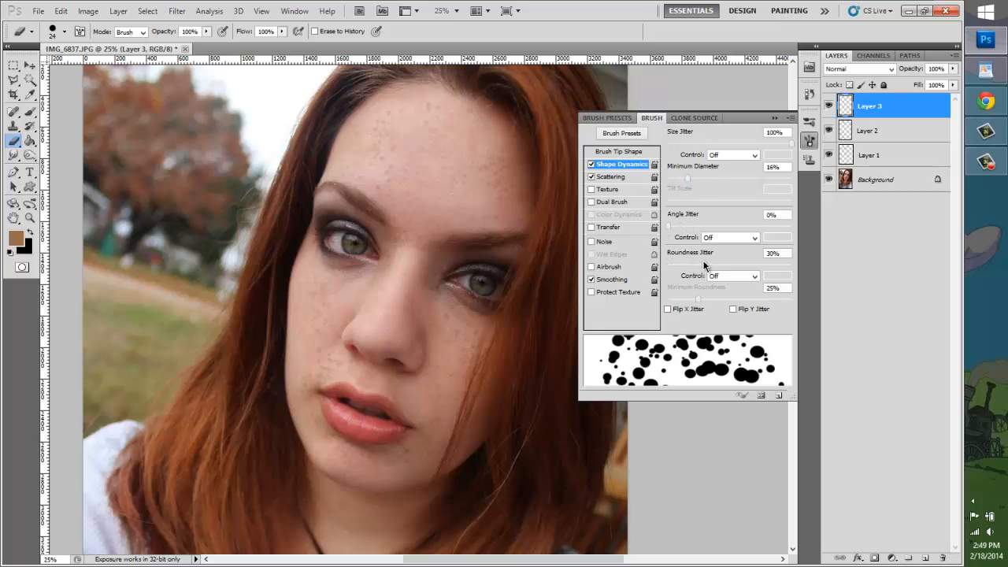
pyautogui.moveTo(700, 300); pyautogui.dragTo(682, 308)
pyautogui.click(751, 300)
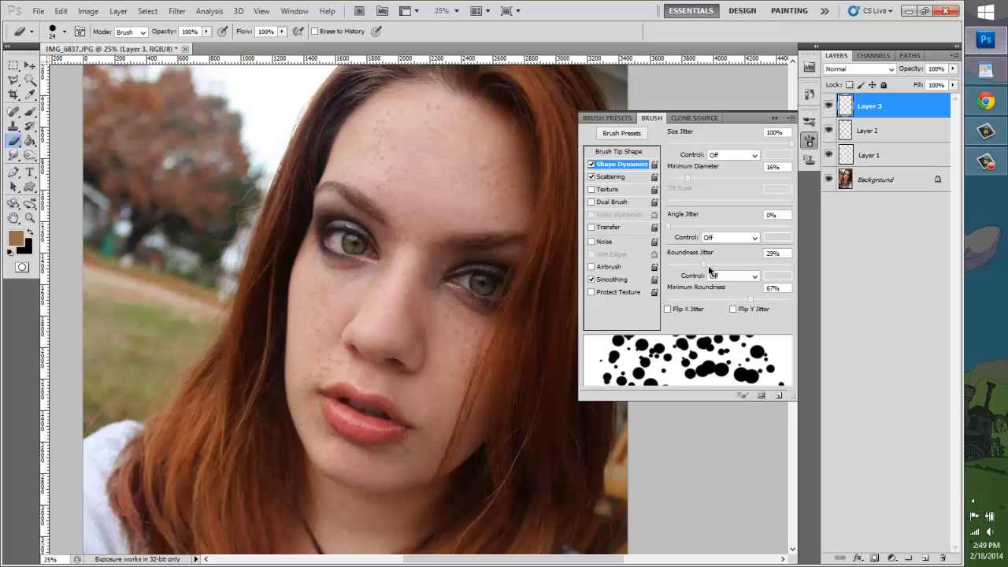
pyautogui.moveTo(709, 269); pyautogui.dragTo(688, 267)
pyautogui.click(777, 119)
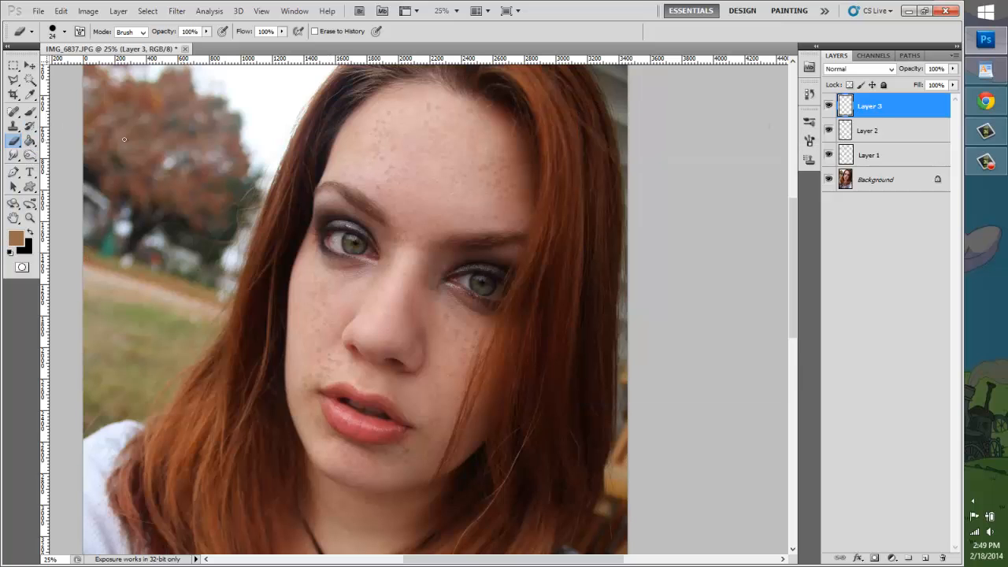
# - Switch to the Brush tool with the hard 32 px tip, keeping scattering on and texture off
pyautogui.press('b')
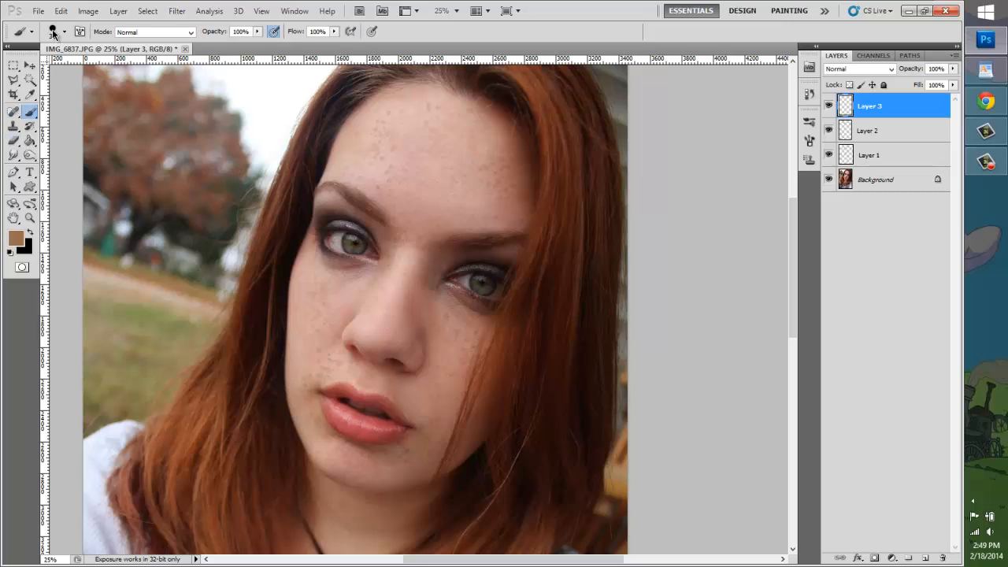
pyautogui.click(54, 35)
pyautogui.click(38, 167)
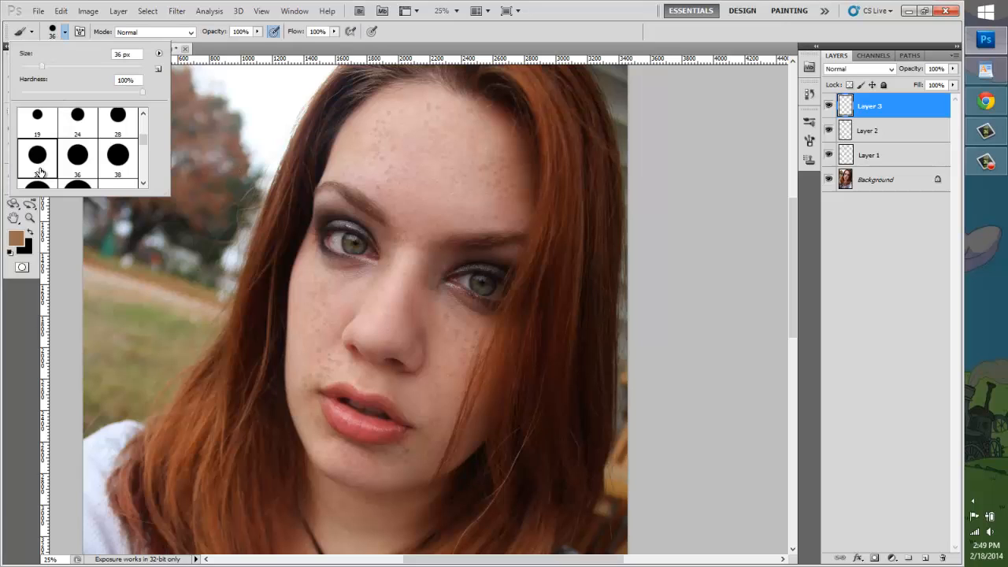
pyautogui.click(79, 32)
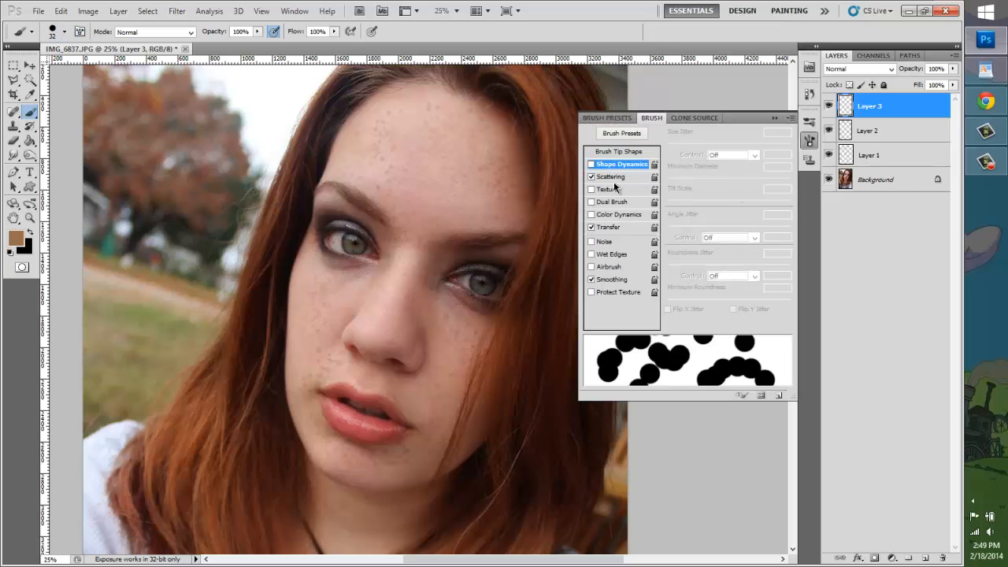
pyautogui.click(613, 180)
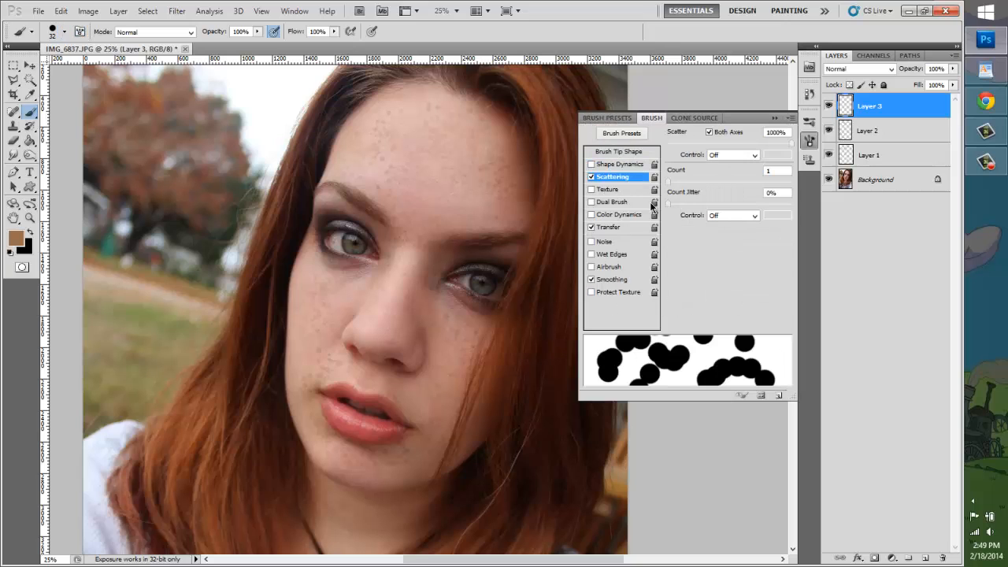
pyautogui.click(620, 191)
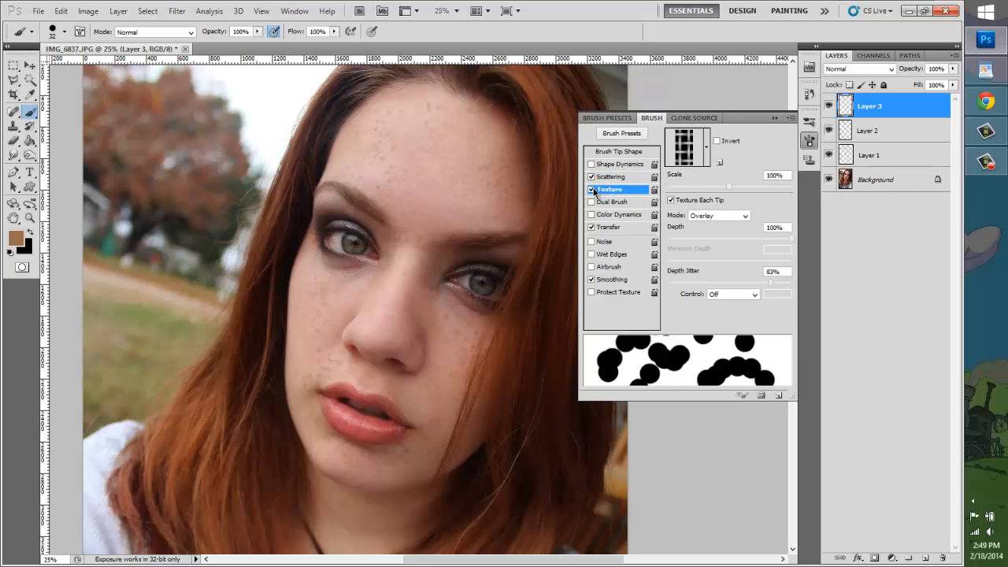
pyautogui.click(592, 189)
# - Enable shape dynamics for the brush with minimum diameter 15%, roundness jitter 81% and minimum roundness 74%
pyautogui.click(591, 163)
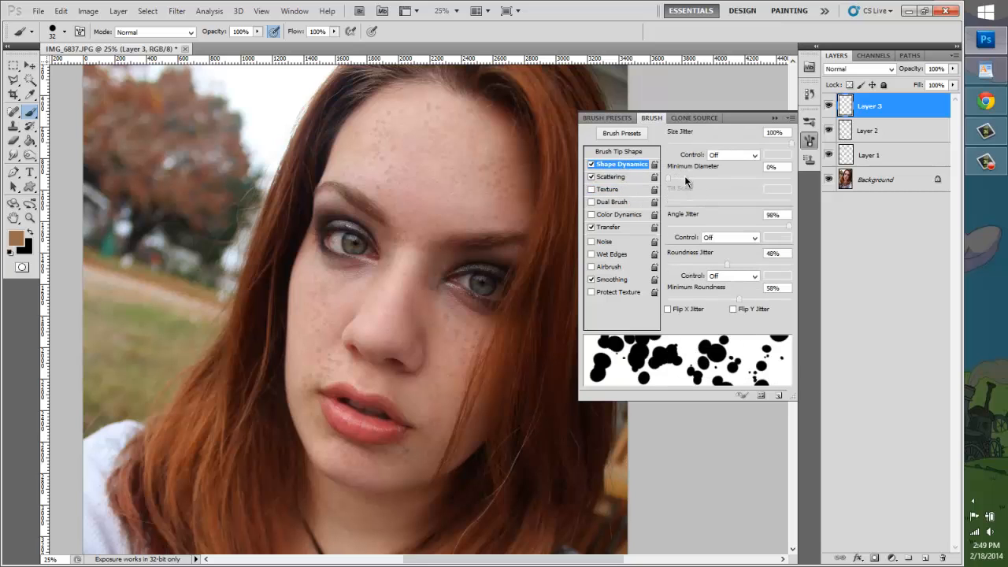
pyautogui.moveTo(685, 181); pyautogui.dragTo(688, 182)
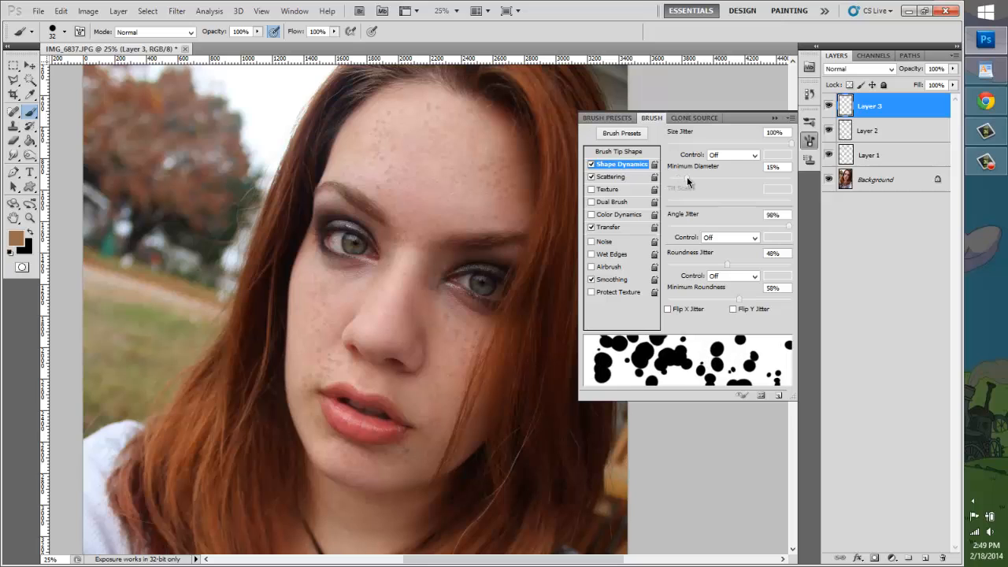
pyautogui.moveTo(731, 267); pyautogui.dragTo(768, 263)
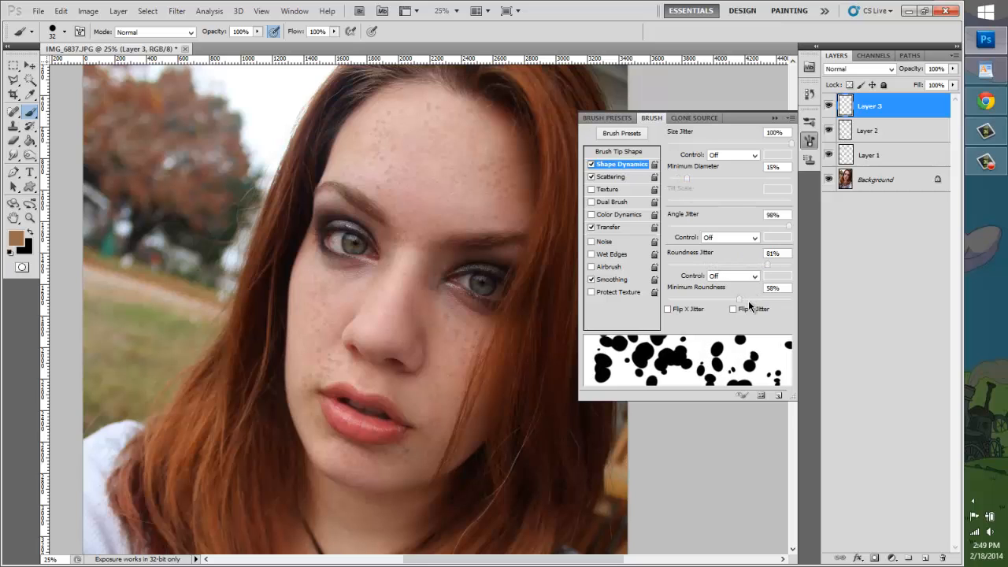
pyautogui.moveTo(748, 302); pyautogui.dragTo(759, 297)
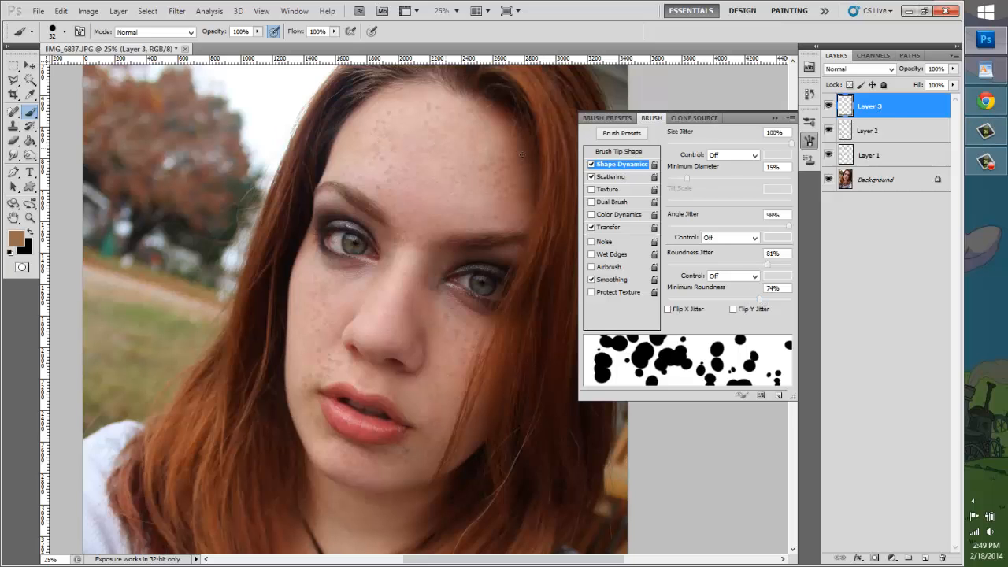
pyautogui.click(774, 117)
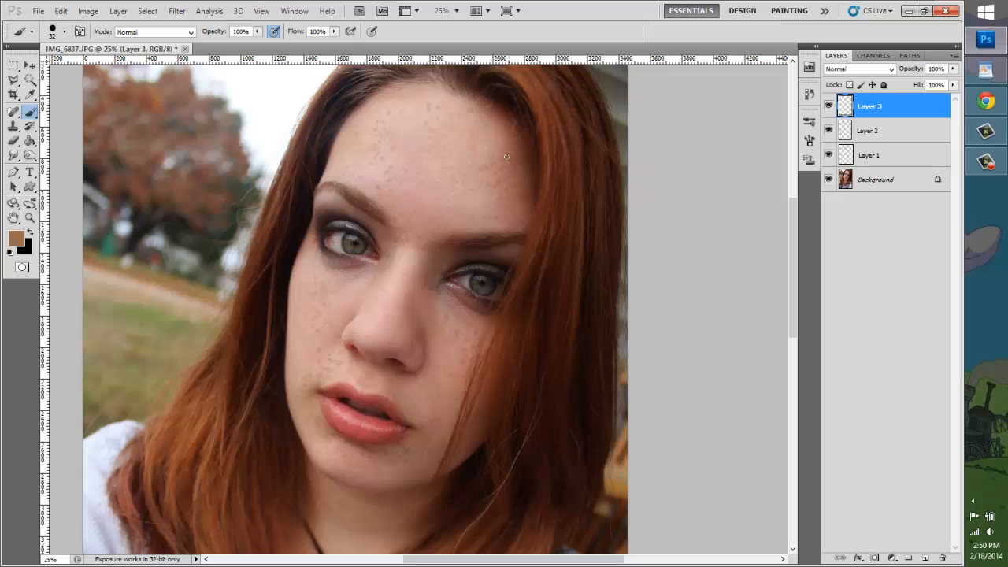
# - Paint scattered brown freckles on Layer 3 across the forehead, nose, cheeks, jawline and chin
pyautogui.moveTo(507, 156)
pyautogui.mouseDown()
pyautogui.moveTo(423, 116)
pyautogui.moveTo(379, 124)
pyautogui.moveTo(364, 138)
pyautogui.moveTo(407, 158)
pyautogui.moveTo(473, 165)
pyautogui.moveTo(503, 198)
pyautogui.moveTo(454, 210)
pyautogui.moveTo(378, 198)
pyautogui.moveTo(329, 171)
pyautogui.moveTo(330, 156)
pyautogui.moveTo(472, 189)
pyautogui.mouseUp()
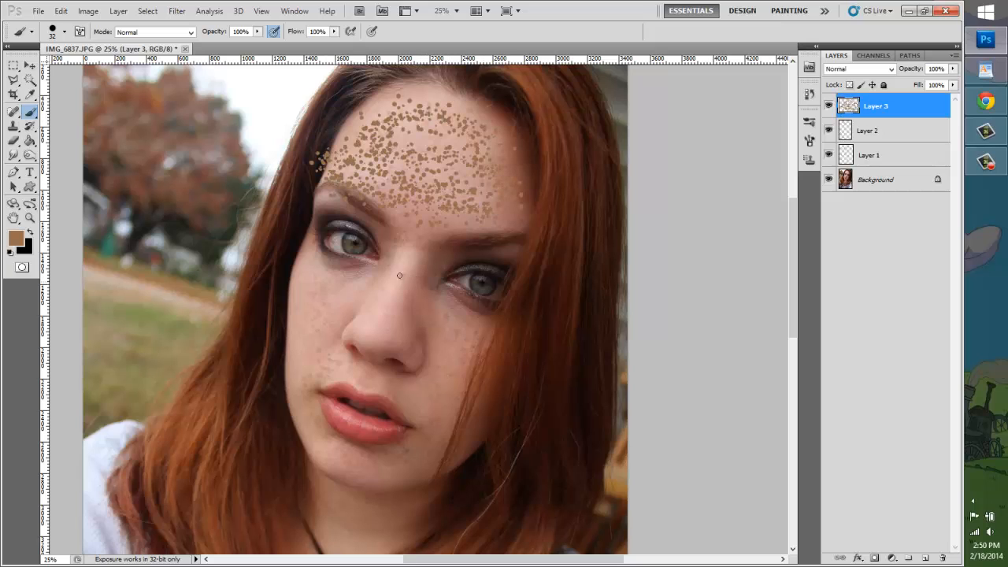
pyautogui.moveTo(408, 273)
pyautogui.mouseDown()
pyautogui.moveTo(377, 318)
pyautogui.moveTo(318, 282)
pyautogui.moveTo(323, 322)
pyautogui.moveTo(309, 381)
pyautogui.moveTo(338, 453)
pyautogui.moveTo(364, 468)
pyautogui.moveTo(484, 413)
pyautogui.moveTo(496, 337)
pyautogui.mouseUp()
pyautogui.moveTo(437, 313)
pyautogui.mouseDown()
pyautogui.moveTo(384, 319)
pyautogui.moveTo(354, 375)
pyautogui.moveTo(384, 341)
pyautogui.mouseUp()
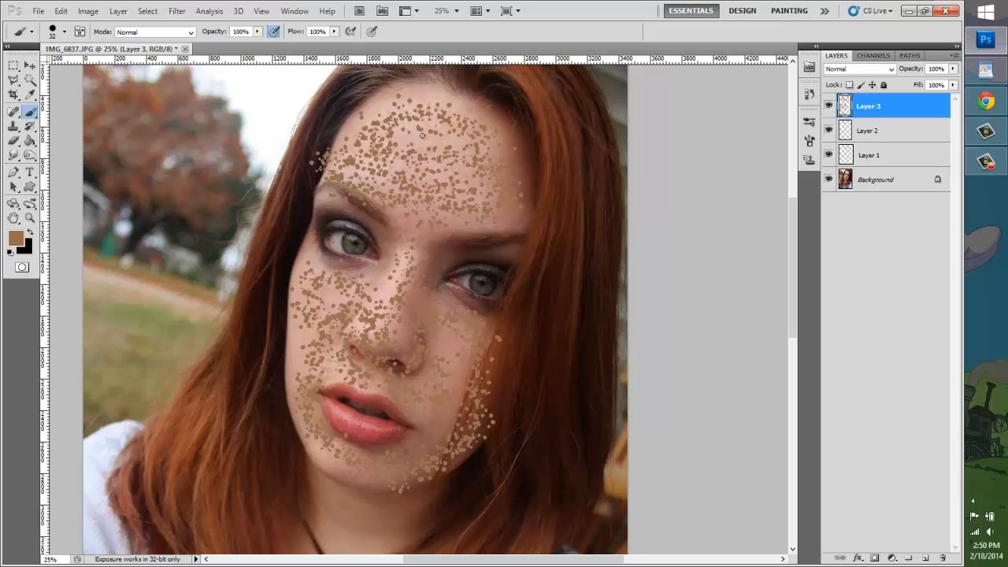
# - Erase the stray freckles on Layer 3 over the hair beside the temple and below the chin with a soft 500 px eraser
pyautogui.press('e')
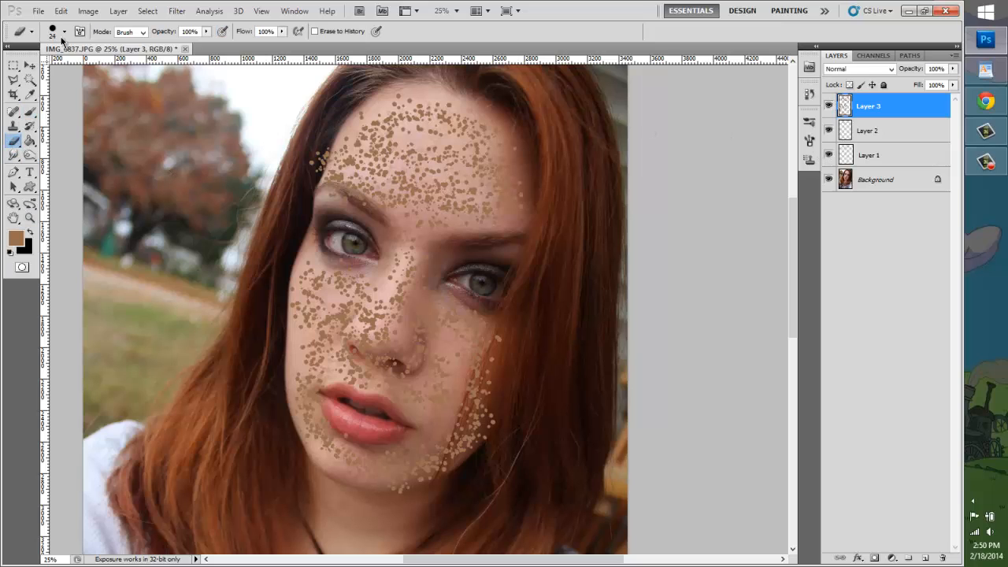
pyautogui.click(64, 33)
pyautogui.click(143, 176)
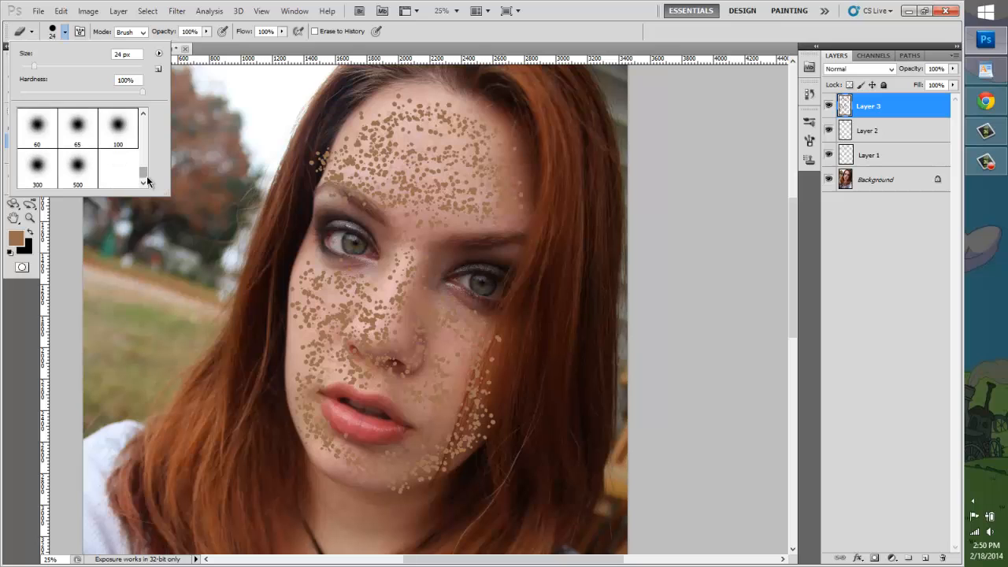
pyautogui.click(73, 177)
pyautogui.click(294, 158)
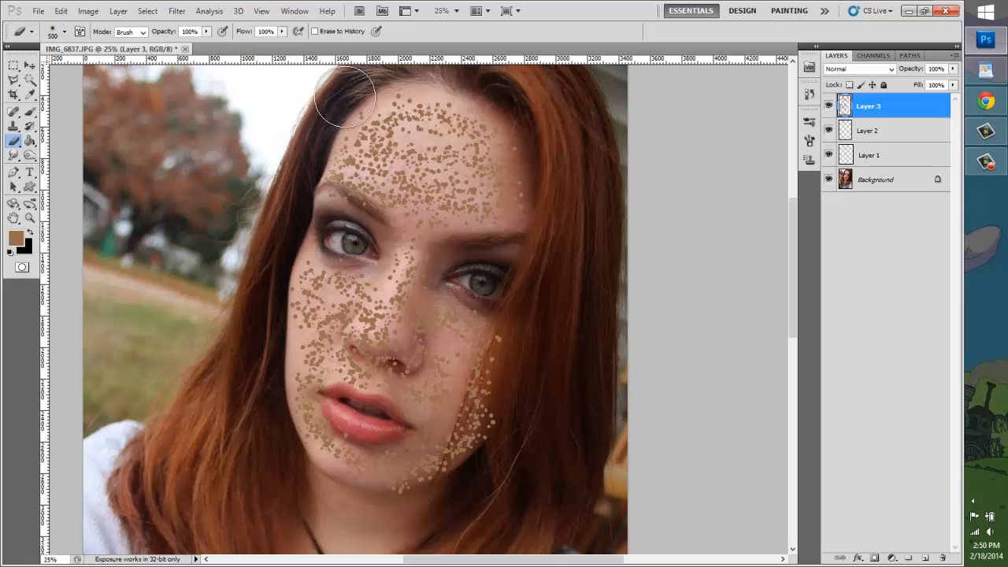
pyautogui.click(406, 503)
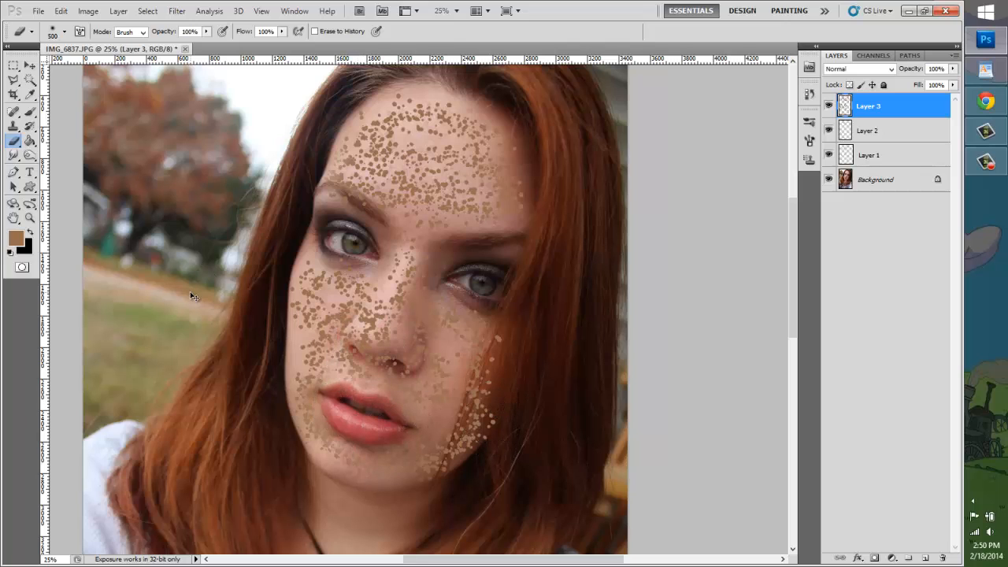
# - Erase the freckles around the nostril and over the hair strands beside the cheek on Layer 3 with a soft 100 px eraser
pyautogui.rightClick(72, 59)
pyautogui.click(76, 128)
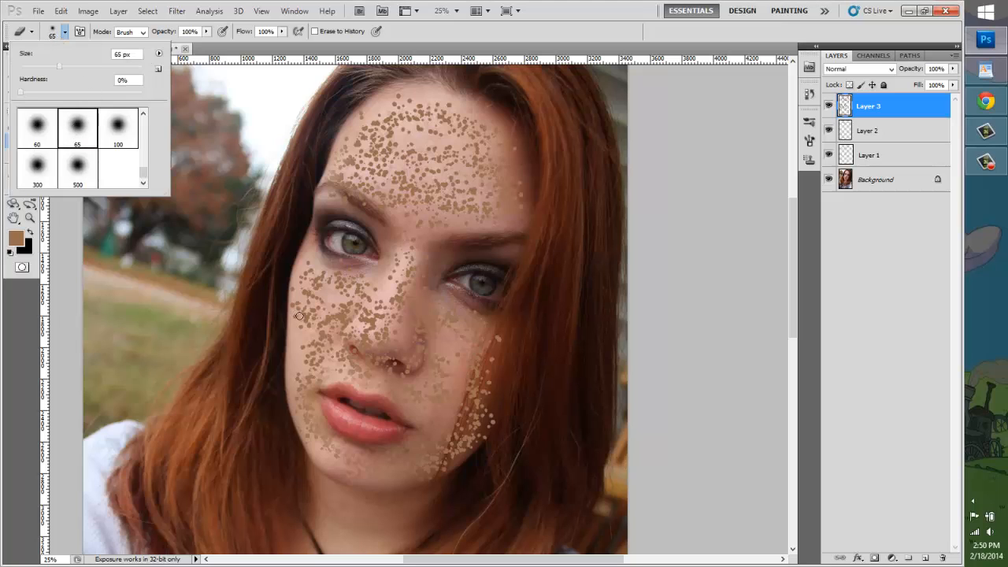
pyautogui.click(119, 129)
pyautogui.click(352, 354)
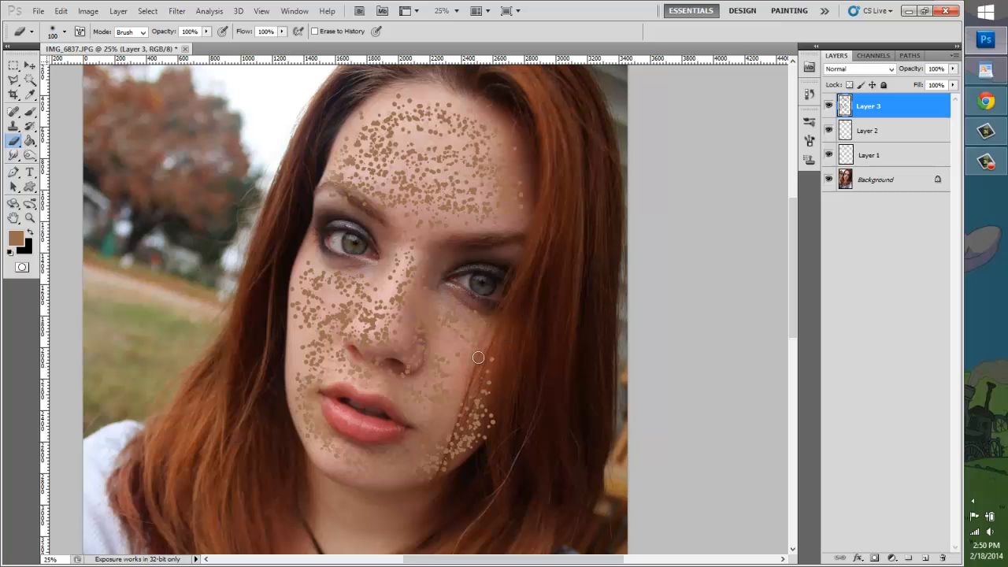
pyautogui.moveTo(487, 372)
pyautogui.mouseDown()
pyautogui.moveTo(437, 473)
pyautogui.moveTo(460, 437)
pyautogui.mouseUp()
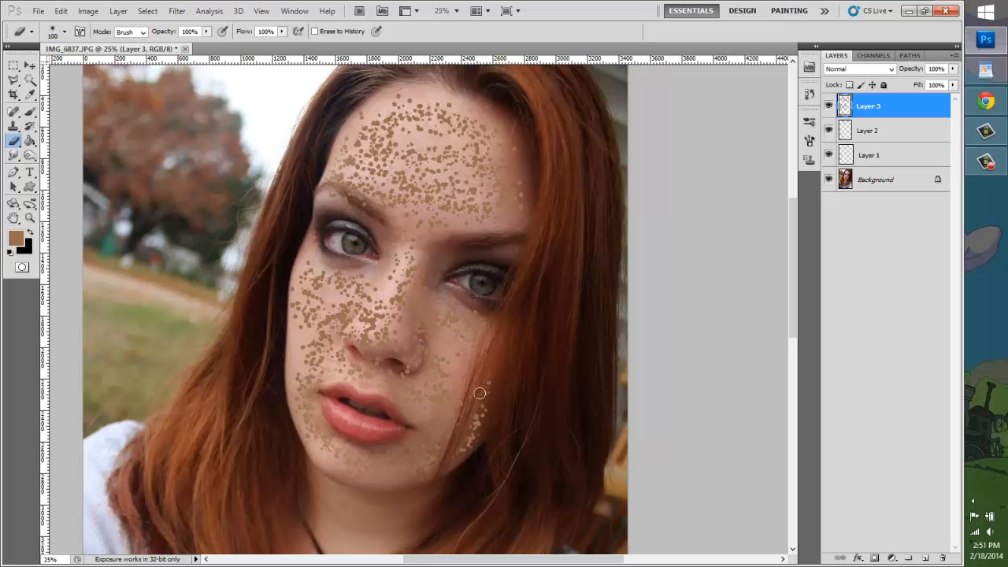
# - Set Layer 3 to the Multiply blend mode at 26% opacity
pyautogui.click(853, 69)
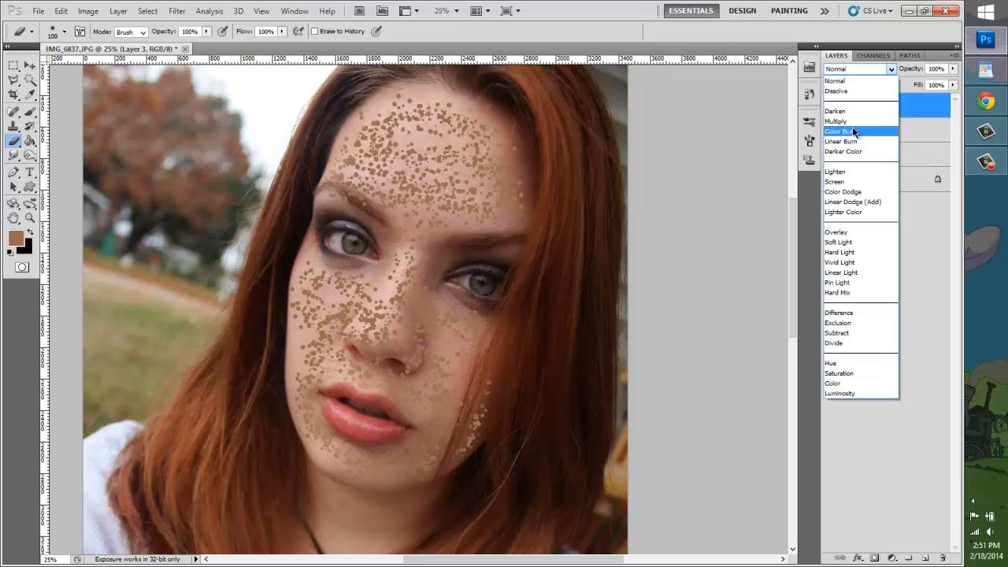
pyautogui.click(838, 121)
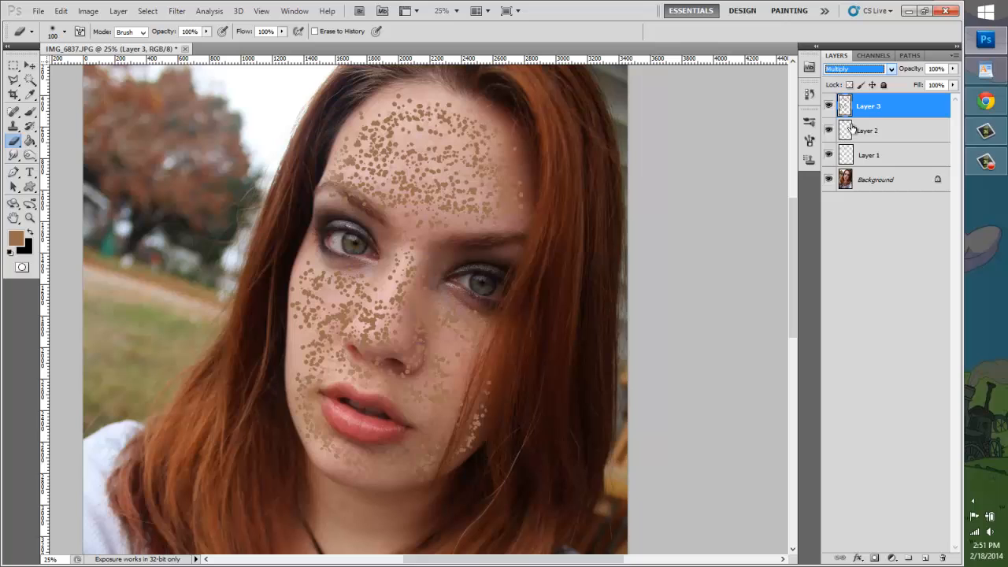
pyautogui.click(953, 68)
pyautogui.moveTo(918, 78); pyautogui.dragTo(912, 81)
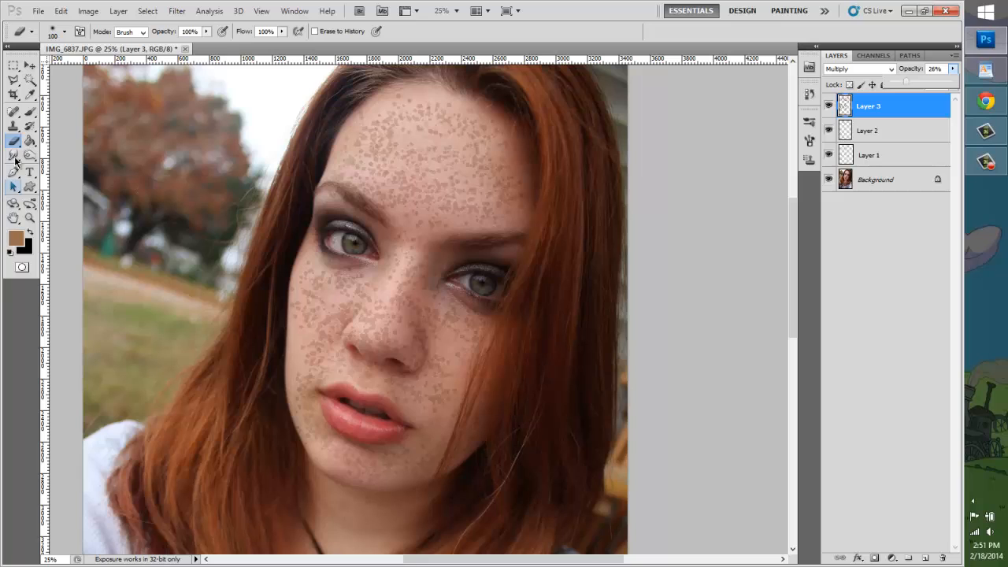
# - Fade the Layer 3 freckles across the forehead, nose and cheeks with a soft 500 px eraser at 49% opacity
pyautogui.click(65, 31)
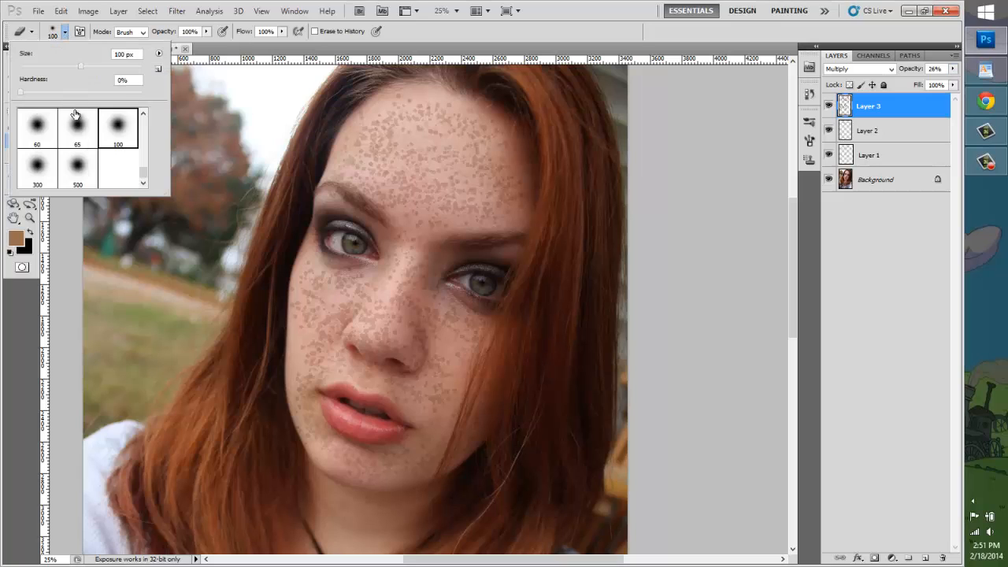
pyautogui.click(77, 169)
pyautogui.click(208, 33)
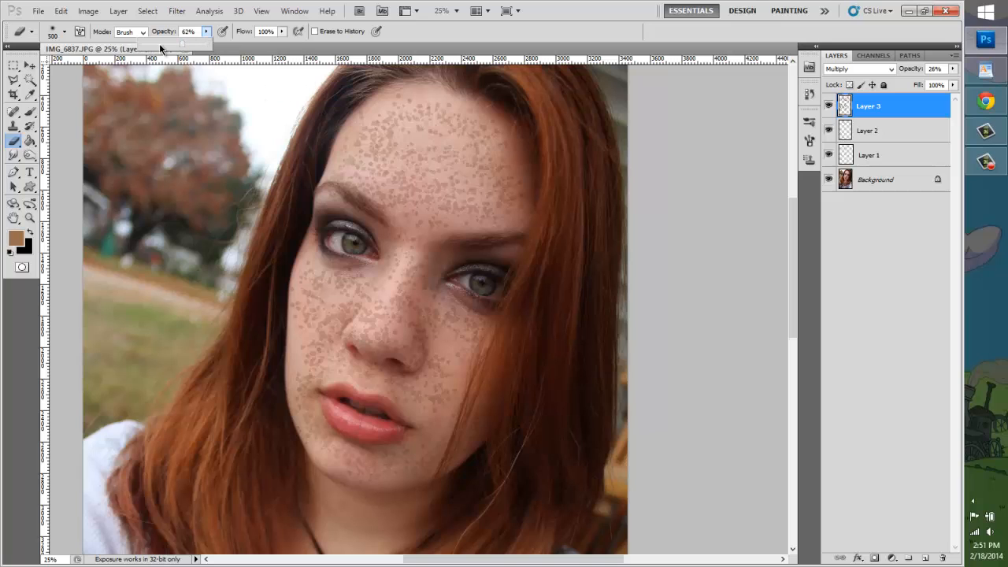
pyautogui.click(174, 46)
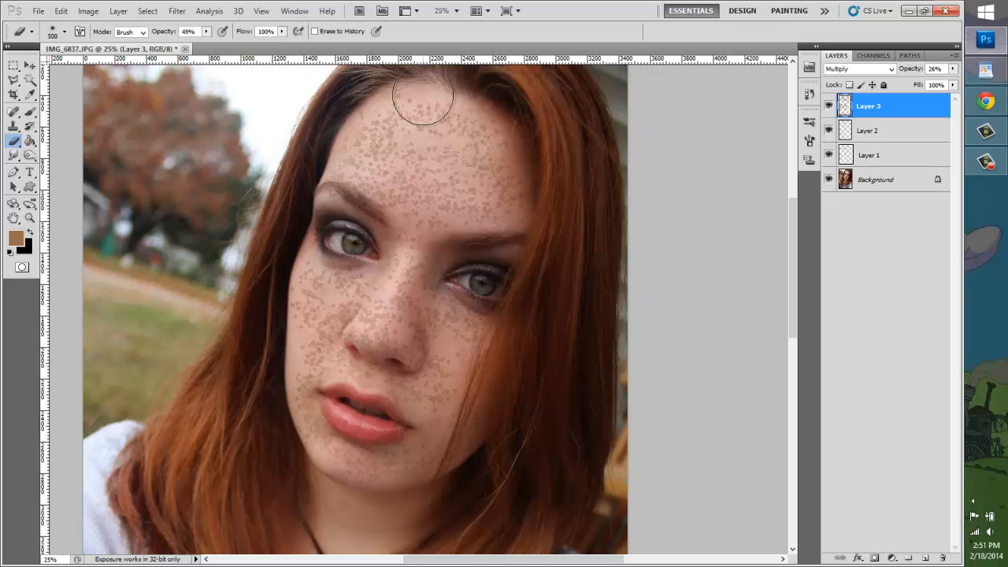
pyautogui.moveTo(392, 139)
pyautogui.mouseDown()
pyautogui.moveTo(369, 149)
pyautogui.moveTo(386, 191)
pyautogui.moveTo(421, 207)
pyautogui.moveTo(419, 176)
pyautogui.moveTo(461, 177)
pyautogui.moveTo(508, 205)
pyautogui.moveTo(533, 189)
pyautogui.moveTo(496, 115)
pyautogui.moveTo(546, 183)
pyautogui.moveTo(522, 123)
pyautogui.moveTo(459, 92)
pyautogui.moveTo(425, 94)
pyautogui.moveTo(489, 113)
pyautogui.moveTo(367, 115)
pyautogui.moveTo(335, 152)
pyautogui.moveTo(346, 251)
pyautogui.moveTo(409, 254)
pyautogui.moveTo(418, 223)
pyautogui.moveTo(426, 241)
pyautogui.moveTo(418, 289)
pyautogui.moveTo(414, 246)
pyautogui.moveTo(405, 271)
pyautogui.moveTo(396, 255)
pyautogui.moveTo(399, 242)
pyautogui.moveTo(415, 263)
pyautogui.moveTo(411, 239)
pyautogui.moveTo(338, 296)
pyautogui.moveTo(315, 300)
pyautogui.moveTo(324, 288)
pyautogui.moveTo(336, 321)
pyautogui.moveTo(382, 343)
pyautogui.moveTo(386, 392)
pyautogui.moveTo(404, 390)
pyautogui.moveTo(419, 316)
pyautogui.moveTo(458, 340)
pyautogui.moveTo(472, 370)
pyautogui.moveTo(464, 412)
pyautogui.moveTo(411, 461)
pyautogui.moveTo(354, 465)
pyautogui.moveTo(337, 447)
pyautogui.moveTo(398, 441)
pyautogui.moveTo(321, 409)
pyautogui.moveTo(306, 377)
pyautogui.moveTo(324, 300)
pyautogui.mouseUp()
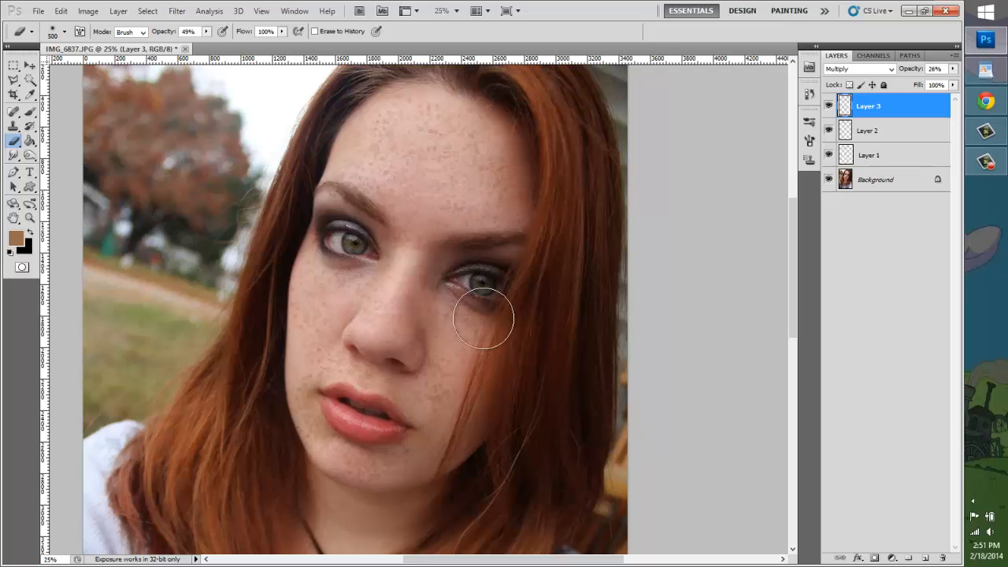
# - Compare the freckle layers by hiding and showing Layers 1, 2 and 3, leaving all of them visible and Layer 2 selected
pyautogui.click(872, 132)
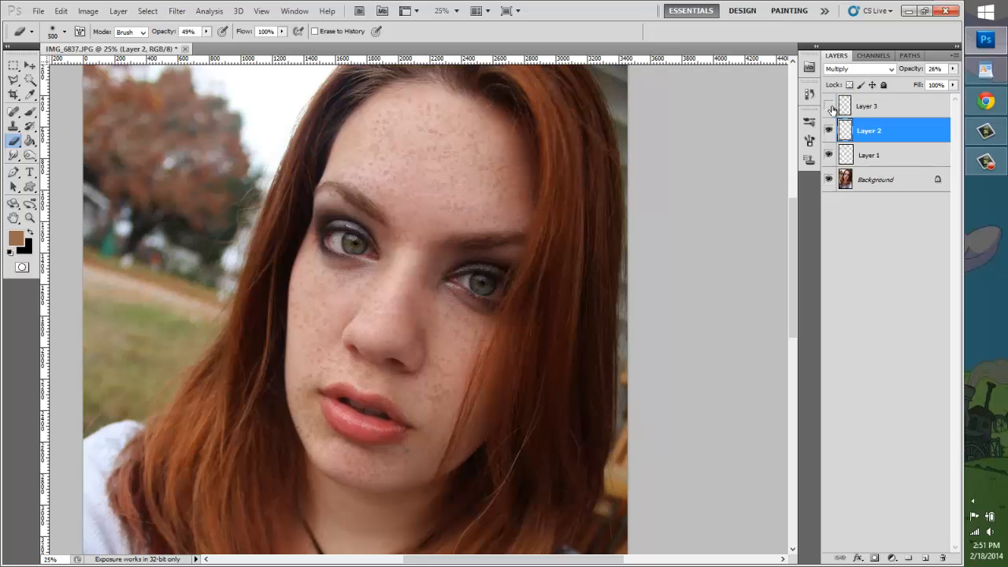
pyautogui.click(831, 109)
pyautogui.click(829, 106)
pyautogui.click(905, 107)
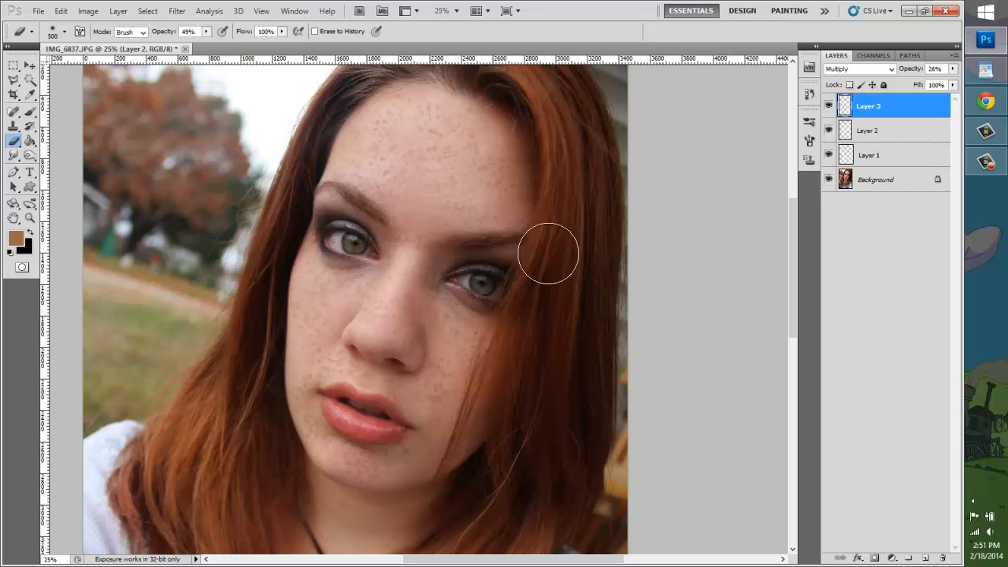
pyautogui.click(828, 106)
pyautogui.click(828, 131)
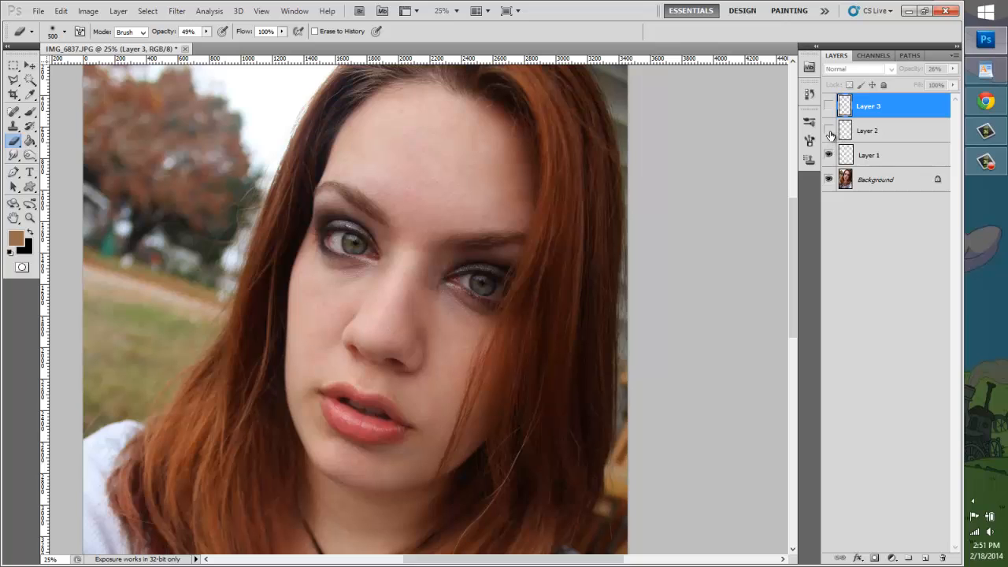
pyautogui.click(828, 130)
pyautogui.click(829, 155)
pyautogui.click(875, 130)
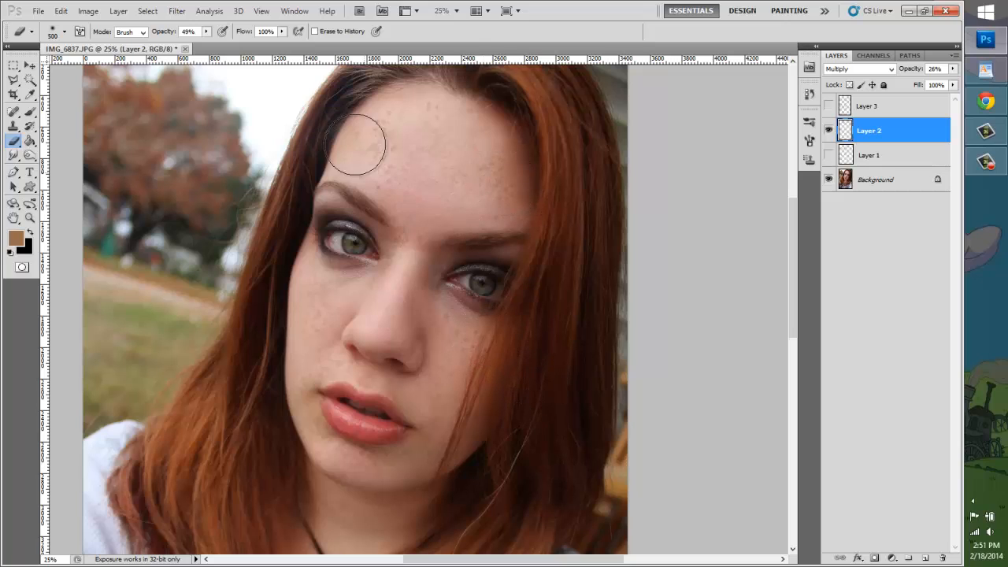
pyautogui.click(829, 155)
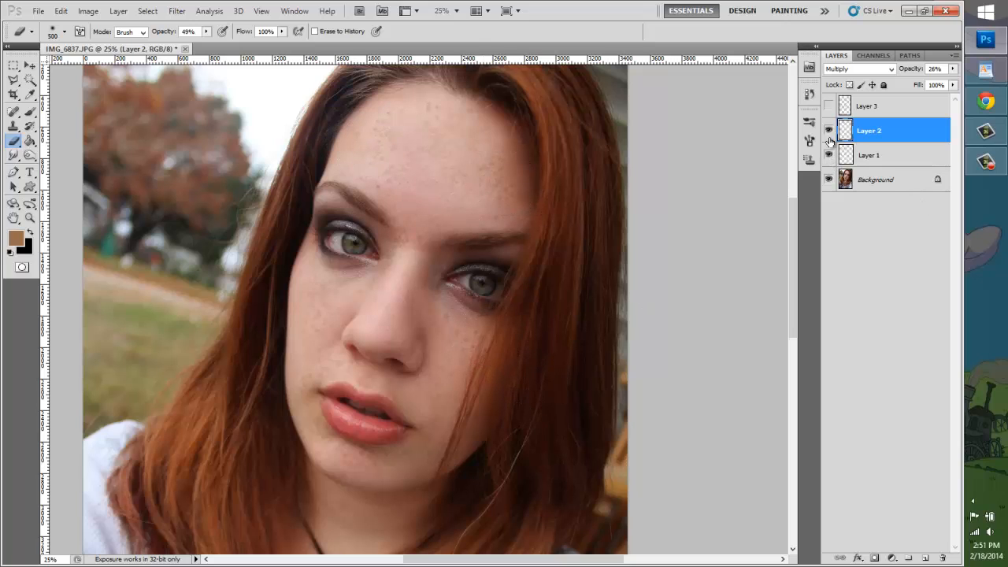
pyautogui.click(828, 106)
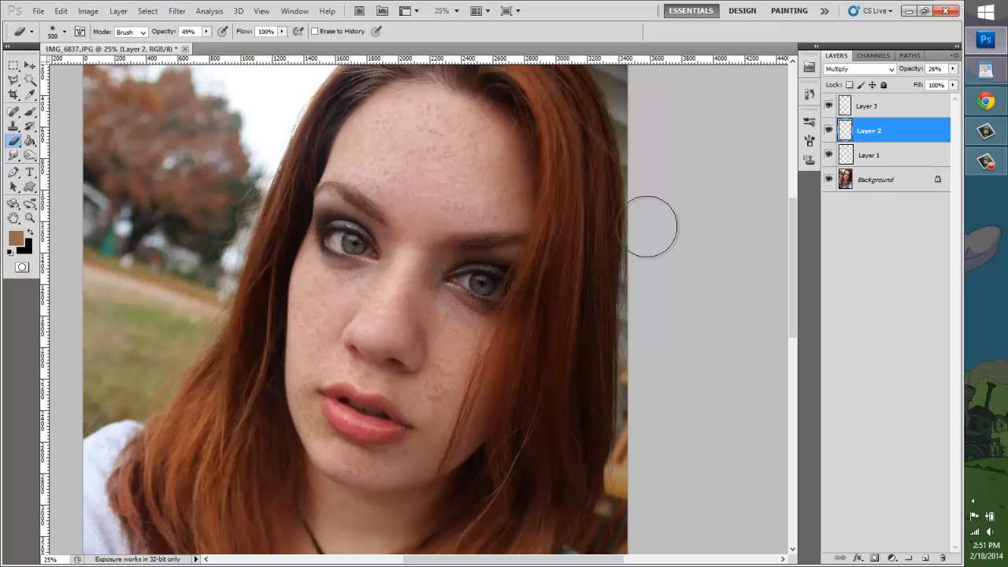
# - Examine the freckles in the full portrait and up close on the forehead at 100% magnification
pyautogui.click(29, 218)
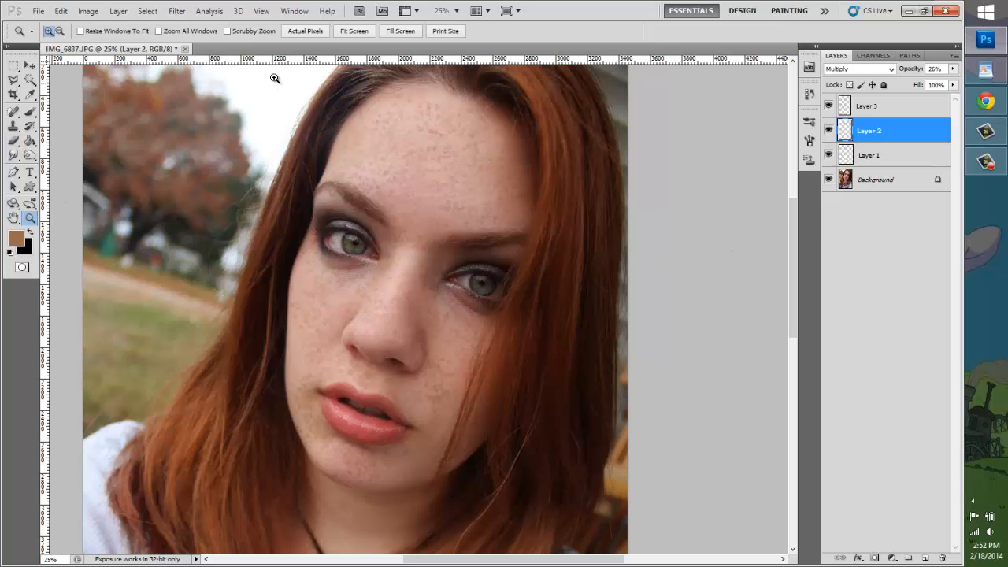
pyautogui.click(346, 30)
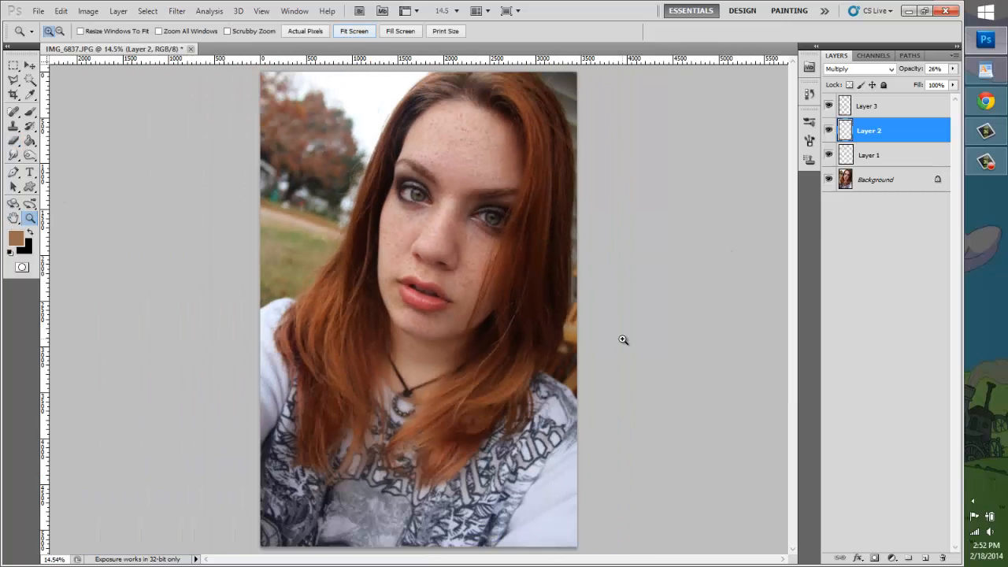
pyautogui.click(414, 245)
pyautogui.scroll(1, 481, 315)
pyautogui.click(489, 279)
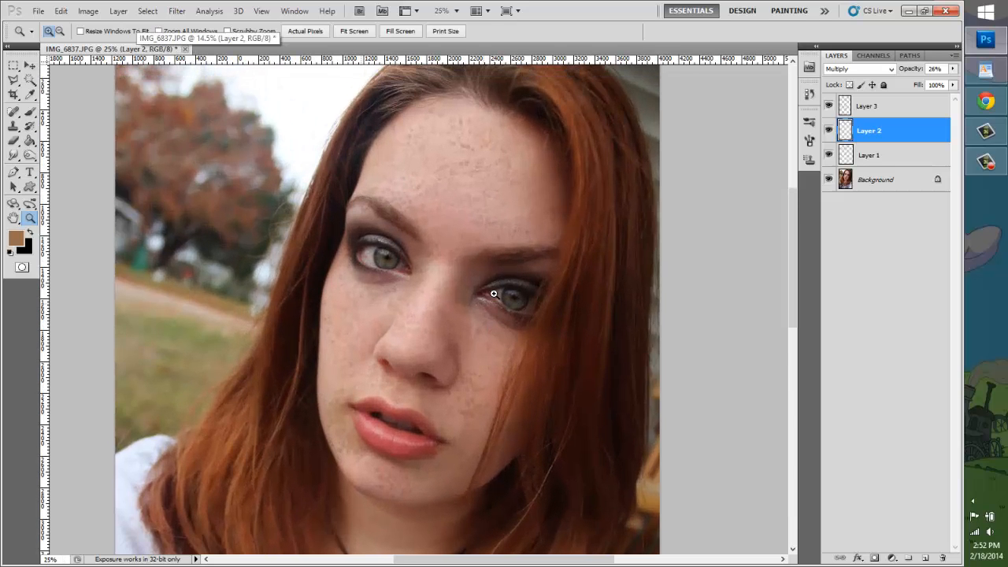
pyautogui.click(493, 294)
pyautogui.scroll(3, 441, 306)
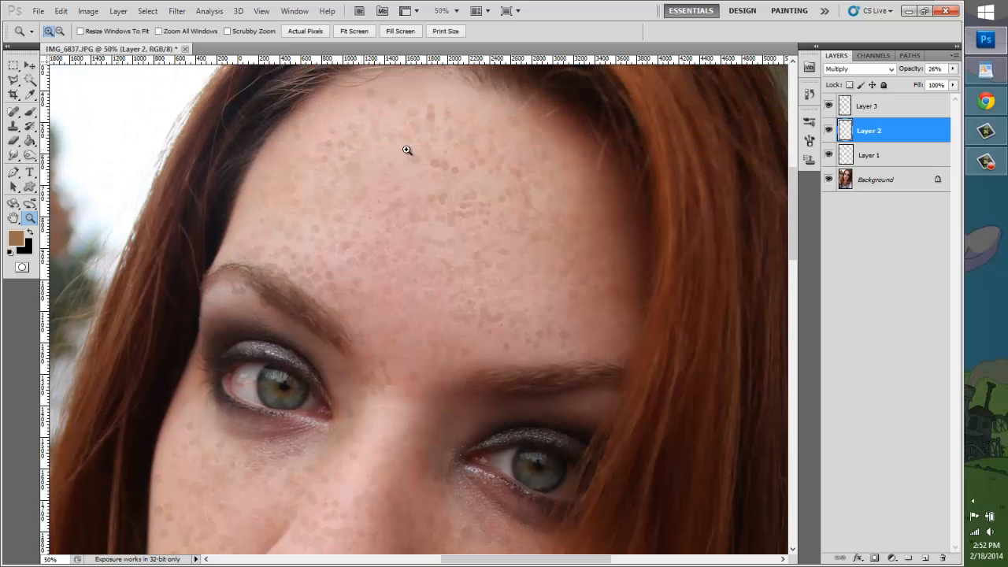
pyautogui.click(448, 223)
pyautogui.click(454, 228)
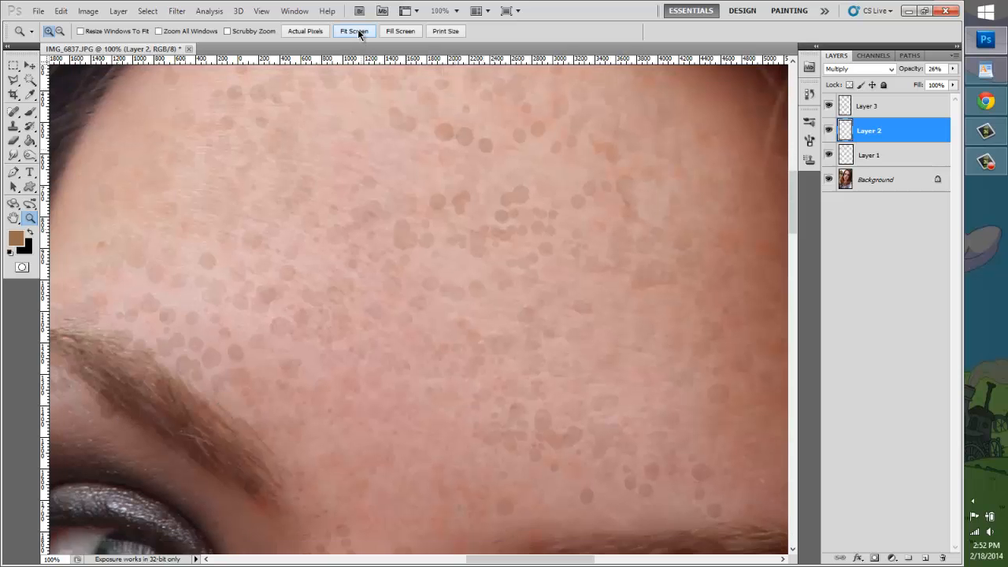
pyautogui.click(354, 31)
# - Check how natural the finished freckles look by alternating between the whole portrait and close views of the face
pyautogui.click(503, 204)
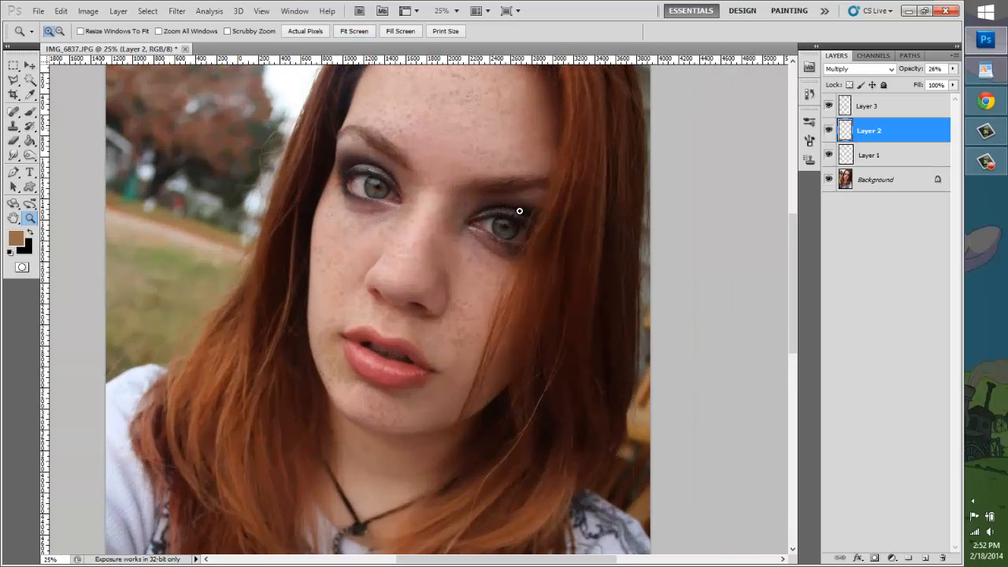
pyautogui.click(349, 32)
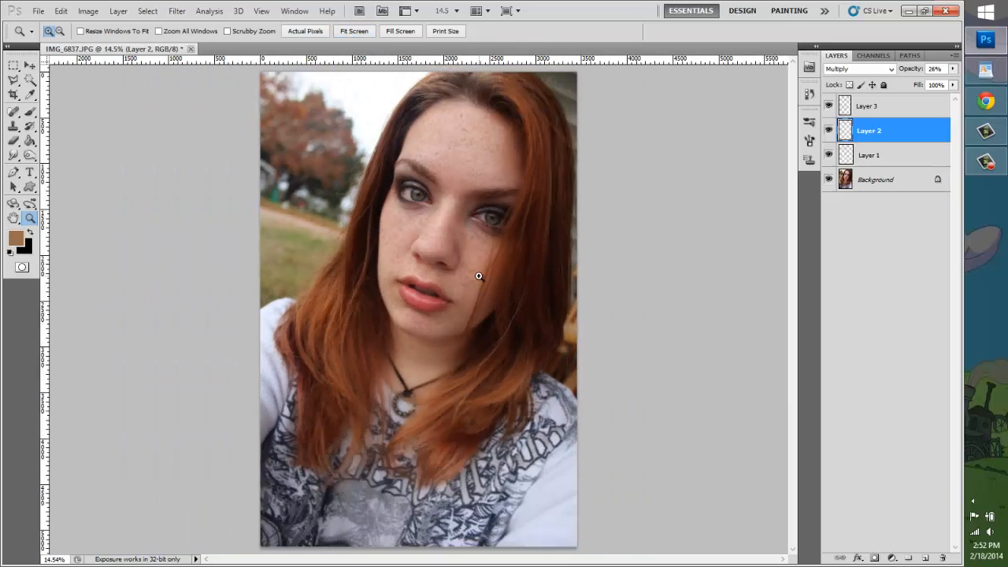
pyautogui.click(568, 232)
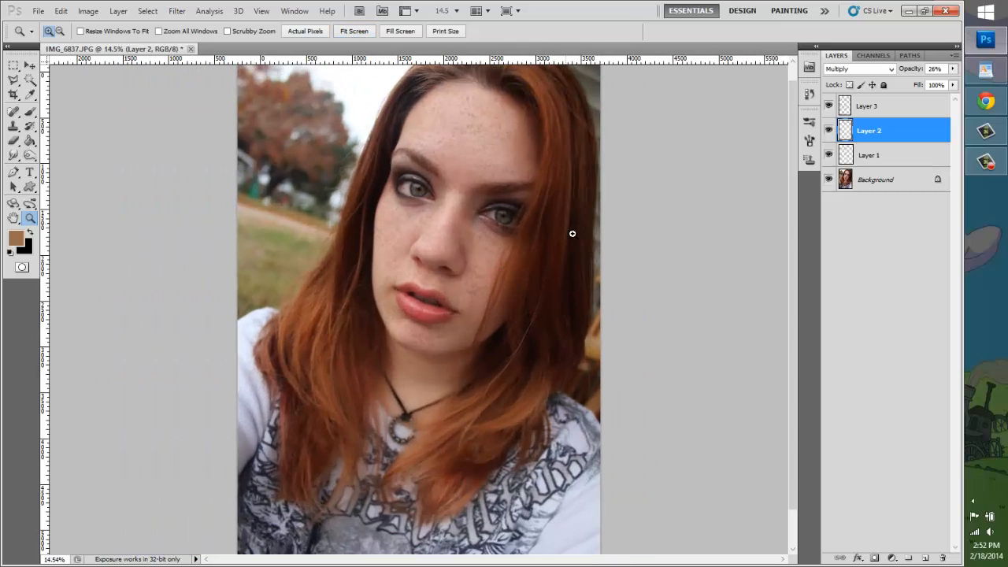
pyautogui.click(577, 201)
pyautogui.click(456, 164)
pyautogui.click(279, 245)
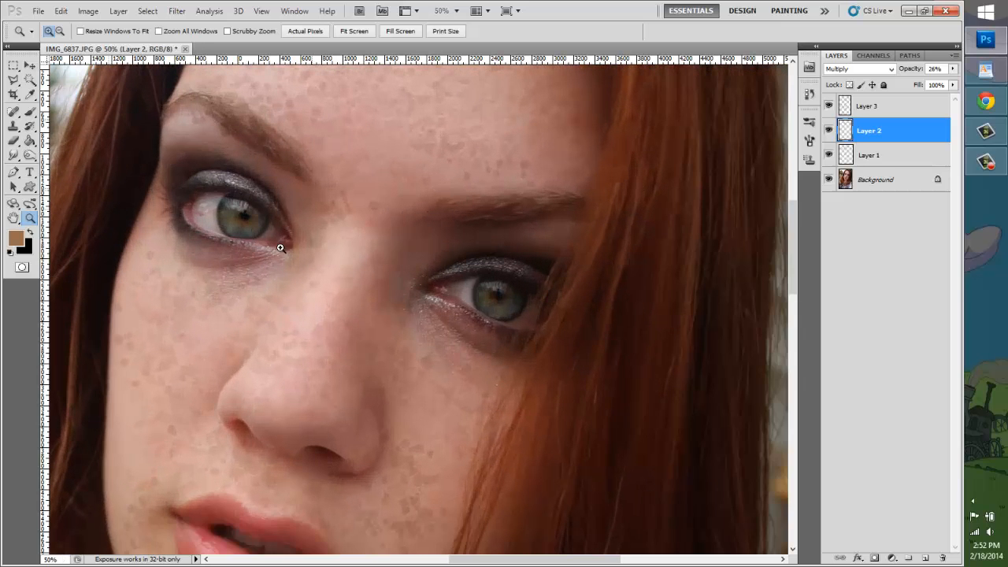
pyautogui.click(360, 30)
pyautogui.click(485, 219)
pyautogui.click(490, 225)
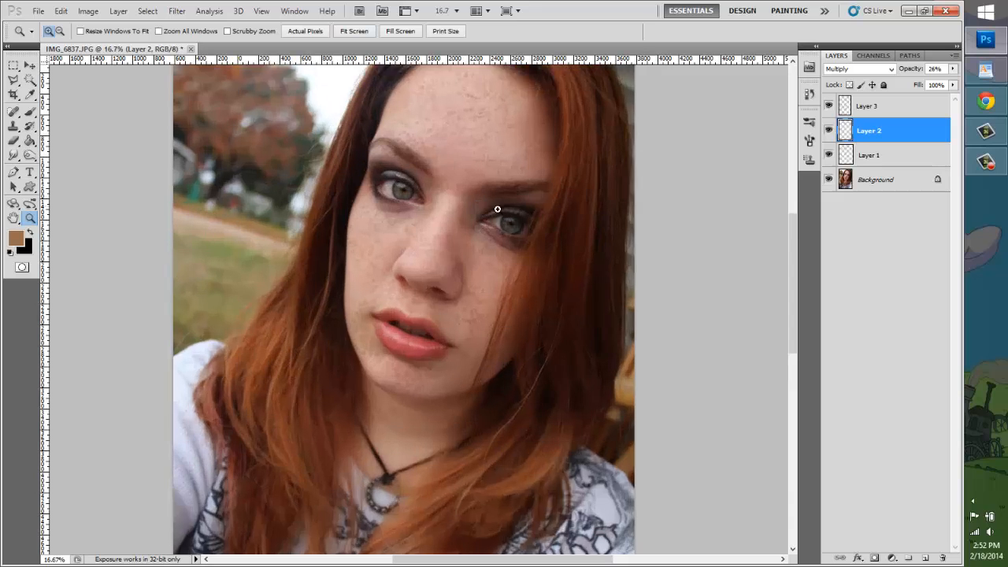
pyautogui.click(355, 32)
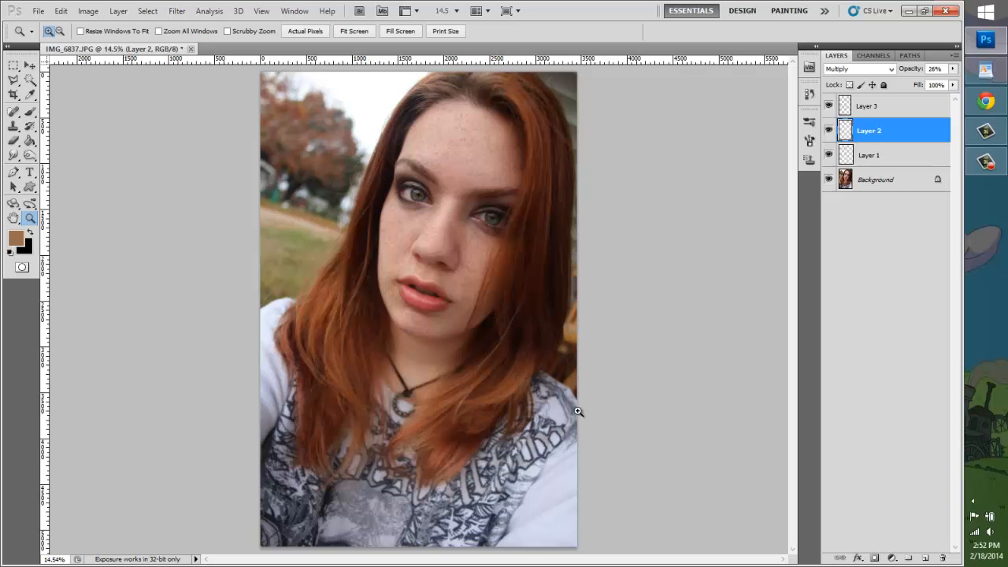
pyautogui.click(478, 221)
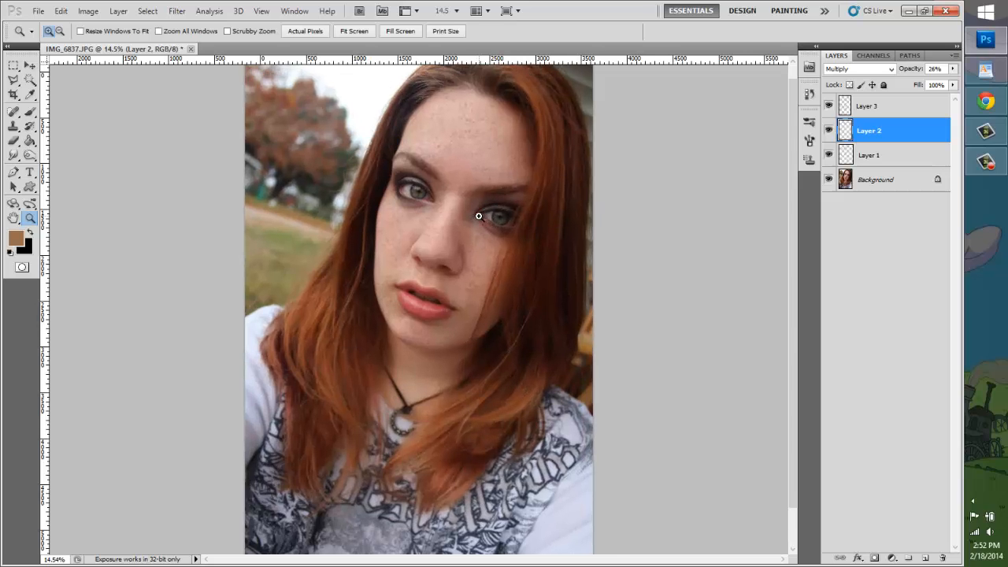
pyautogui.click(482, 210)
pyautogui.click(365, 30)
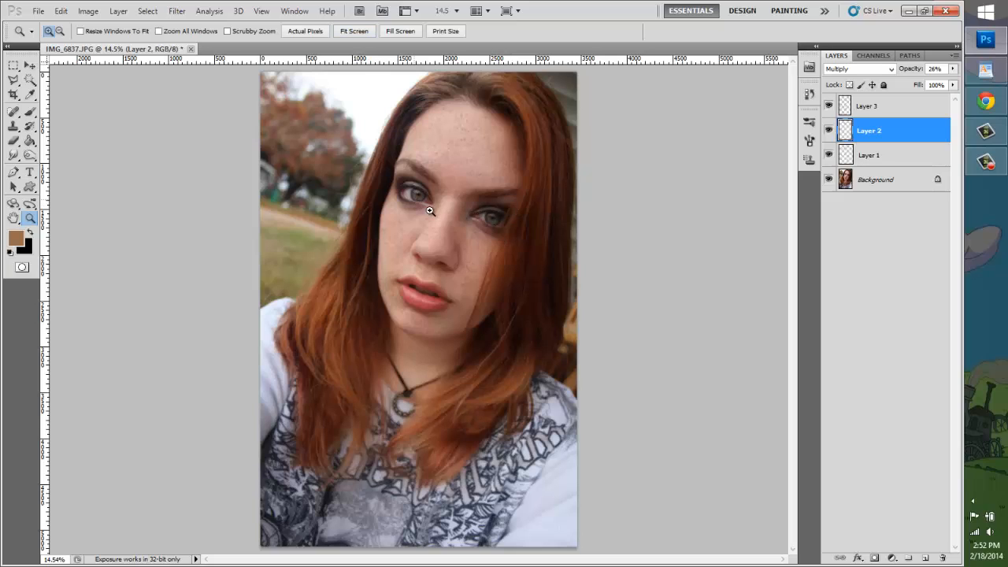
pyautogui.click(478, 84)
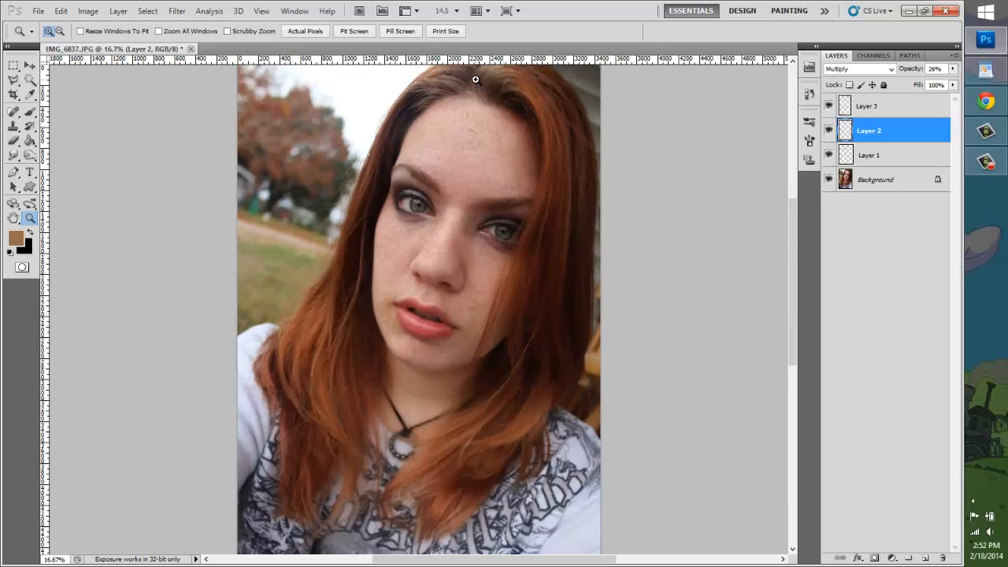
pyautogui.click(483, 108)
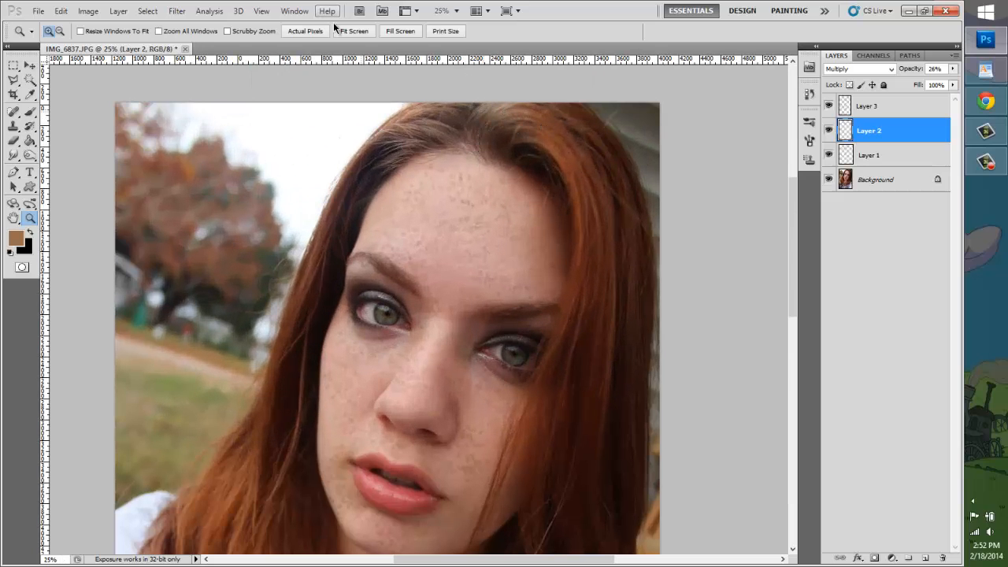
# - Examine the freckles around the eyes, nose and cheeks, going from the whole portrait to 50% magnification
pyautogui.click(354, 31)
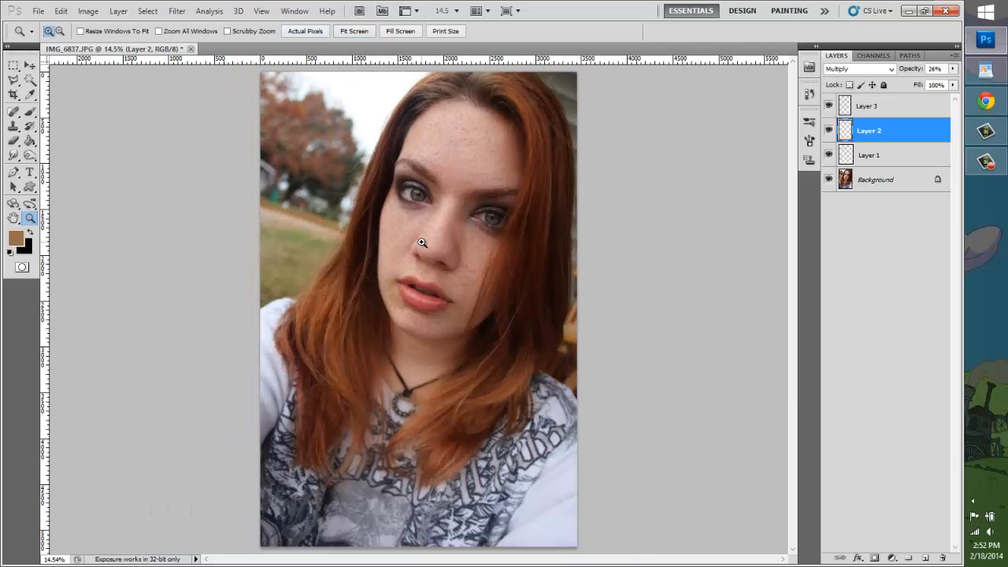
pyautogui.click(431, 412)
pyautogui.scroll(2, 429, 409)
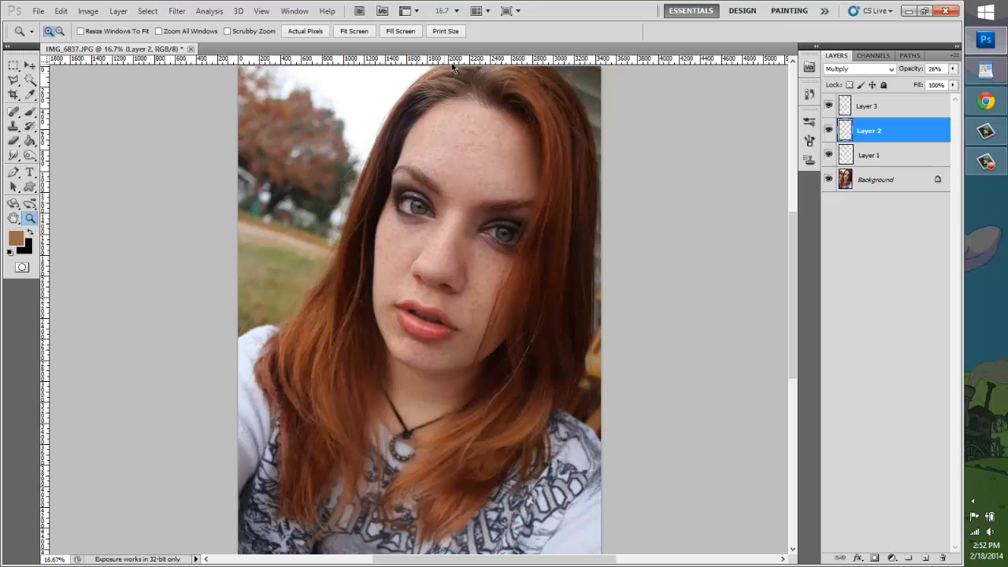
pyautogui.click(508, 202)
pyautogui.click(475, 210)
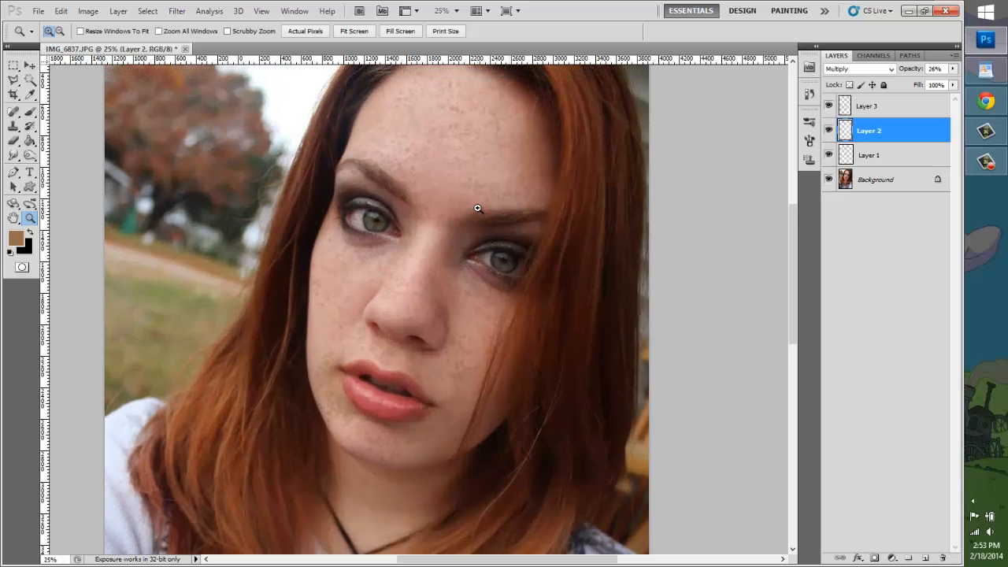
pyautogui.click(482, 228)
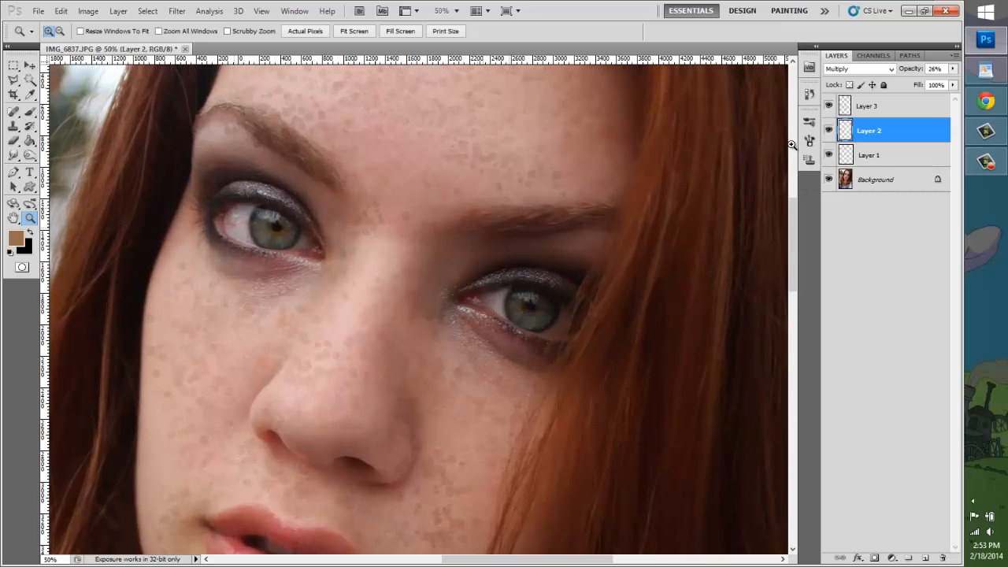
# - Inspect the freckles from the whole portrait down to individual forehead spots at 400% magnification
pyautogui.click(354, 31)
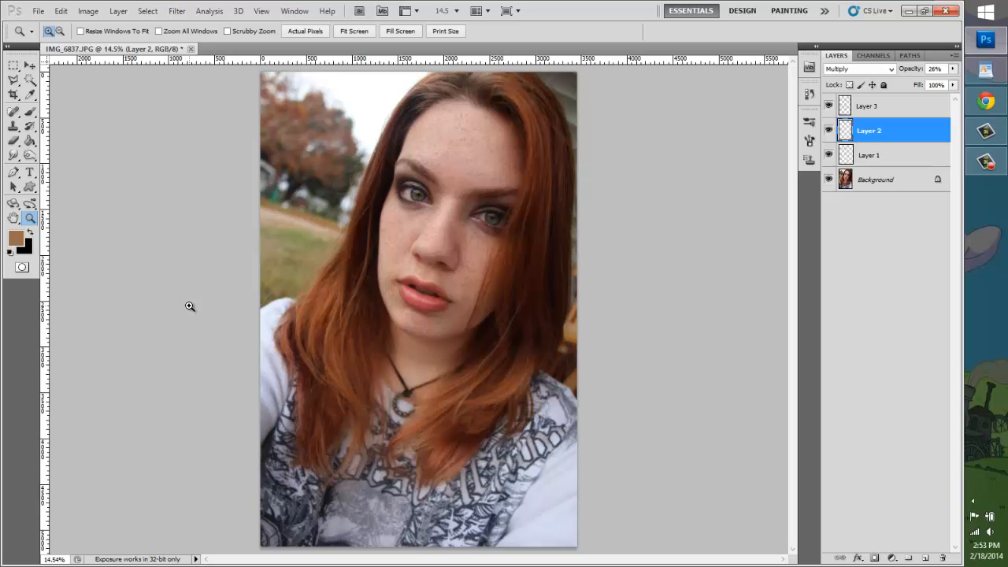
pyautogui.click(496, 132)
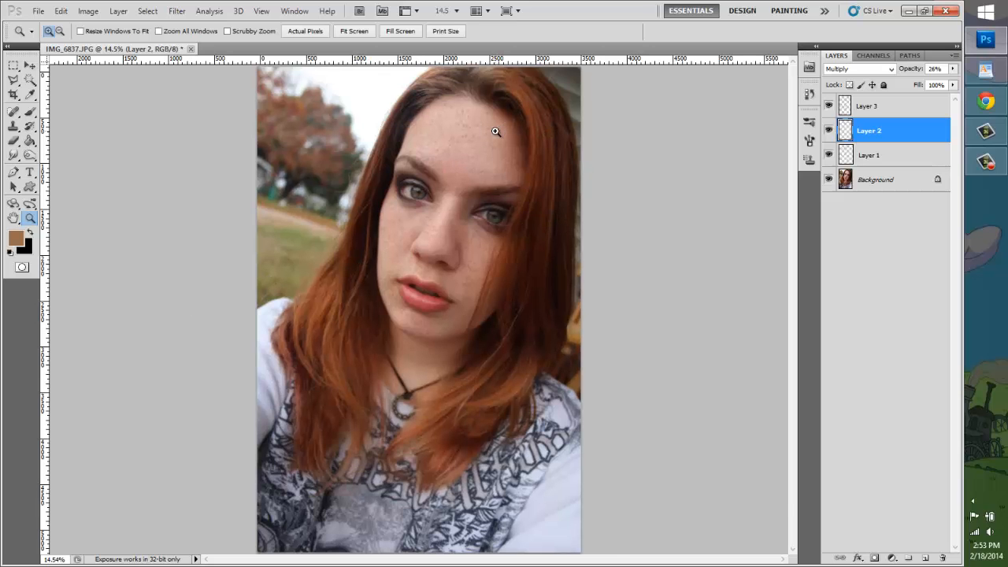
pyautogui.click(495, 132)
pyautogui.click(496, 139)
pyautogui.scroll(-1, 440, 347)
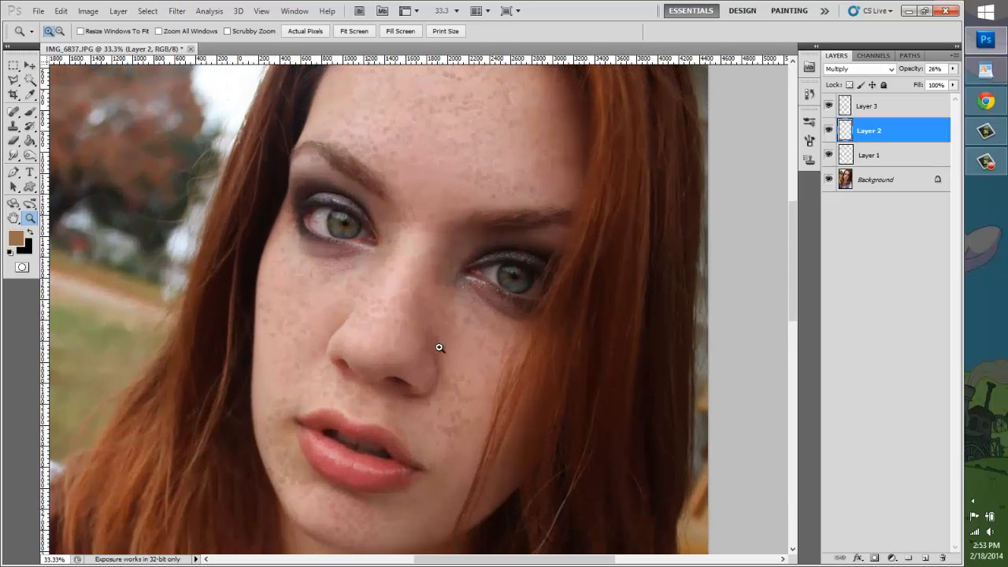
pyautogui.scroll(1, 435, 466)
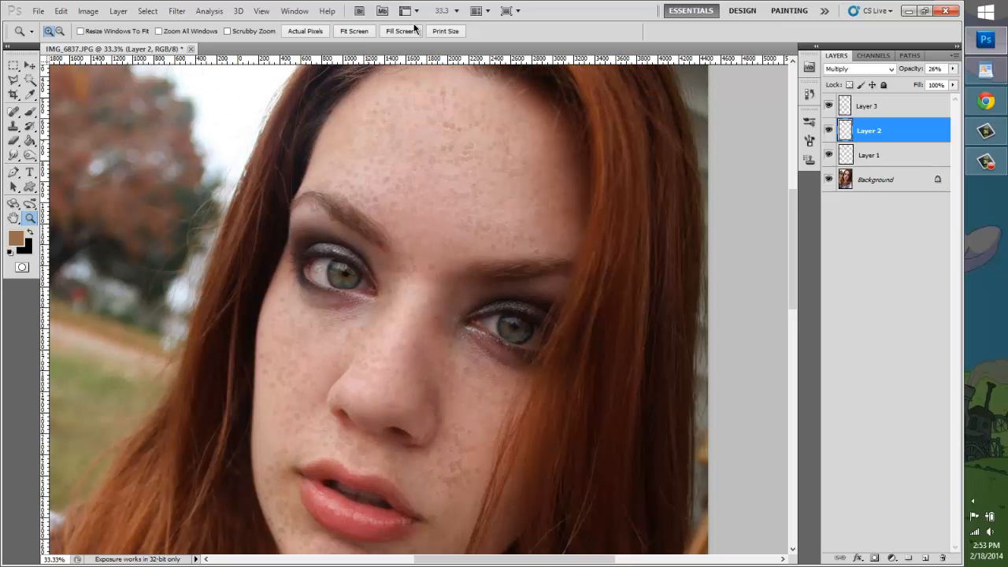
pyautogui.click(416, 12)
pyautogui.click(414, 113)
pyautogui.click(415, 117)
pyautogui.click(481, 177)
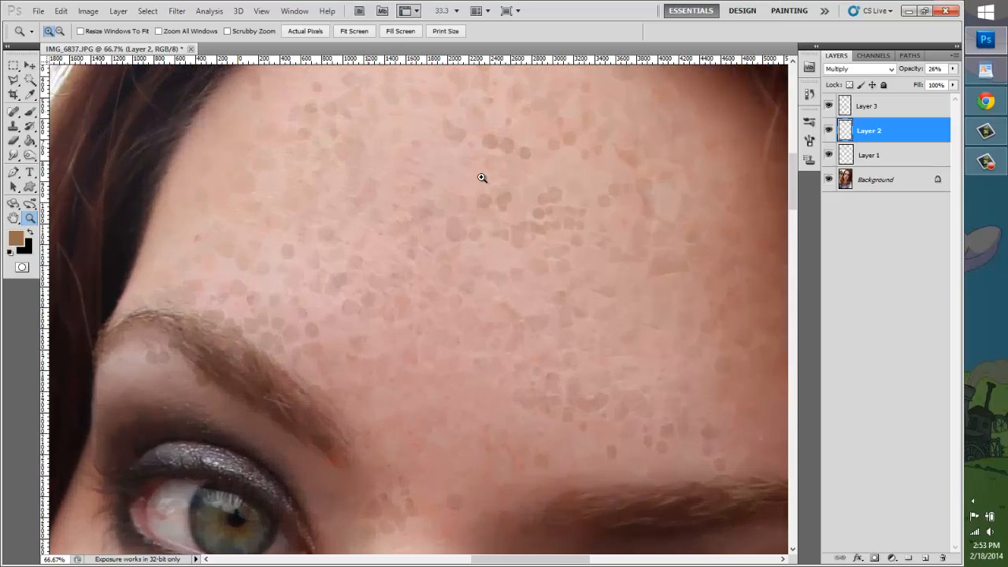
pyautogui.click(536, 176)
pyautogui.click(536, 176)
pyautogui.click(495, 241)
pyautogui.click(480, 239)
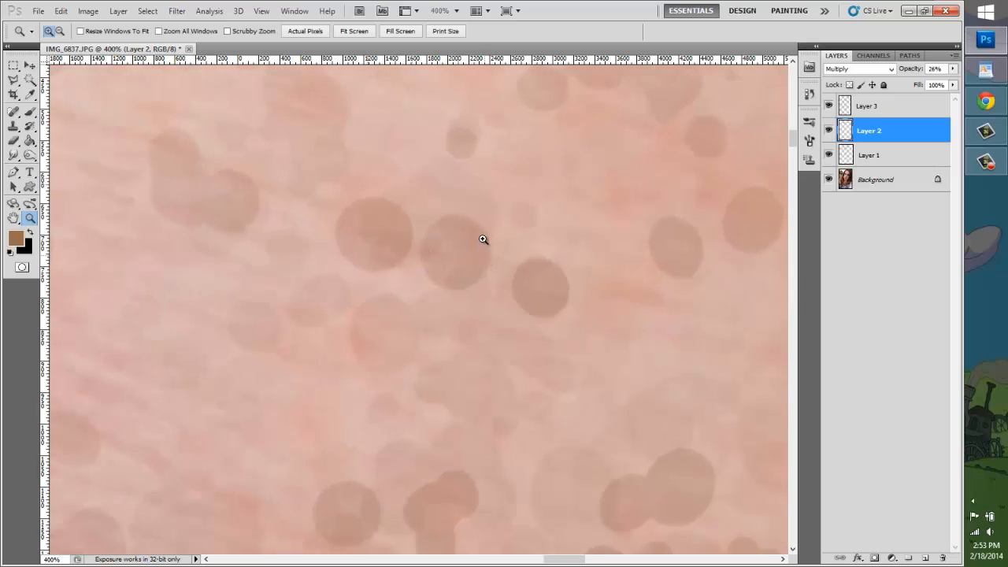
# - Compare the freckles' overall look between the fitted full portrait and the face at 25% magnification
pyautogui.click(359, 32)
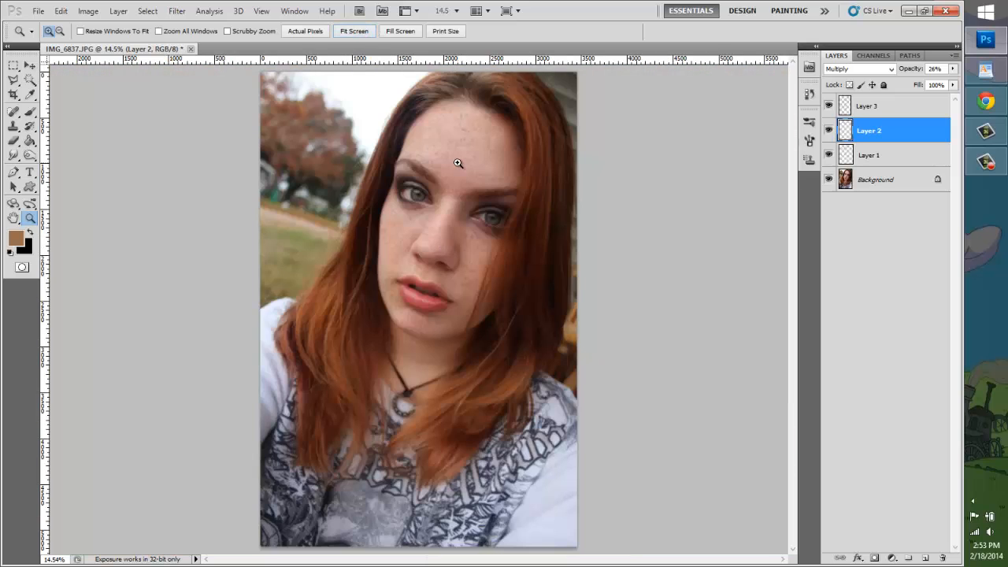
pyautogui.click(465, 163)
pyautogui.click(498, 352)
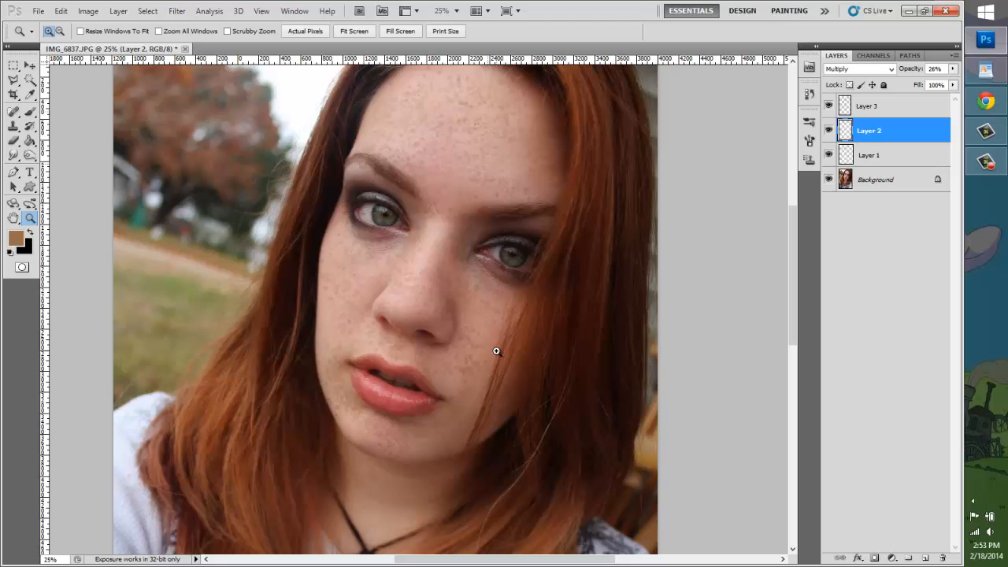
pyautogui.scroll(1, 648, 331)
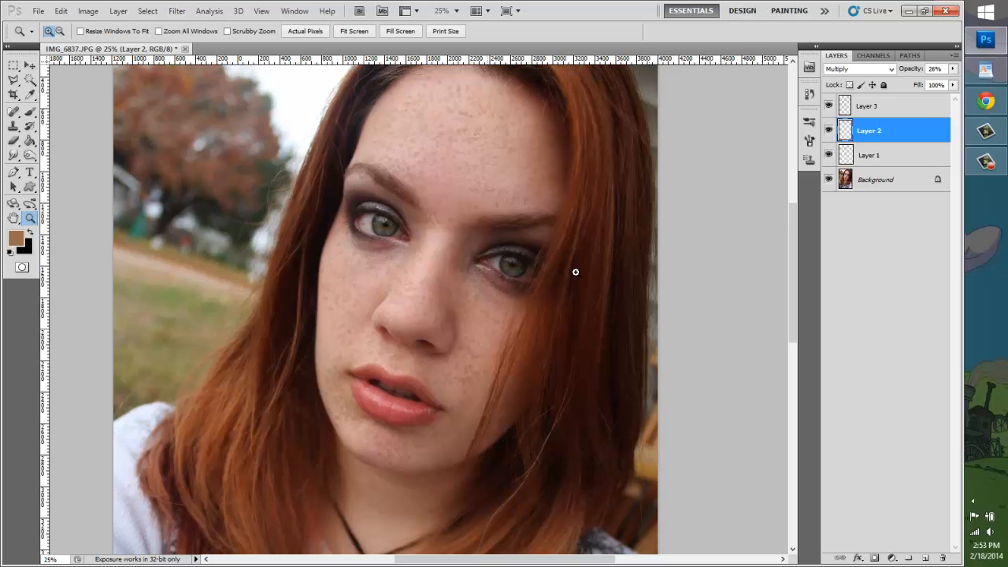
pyautogui.click(354, 31)
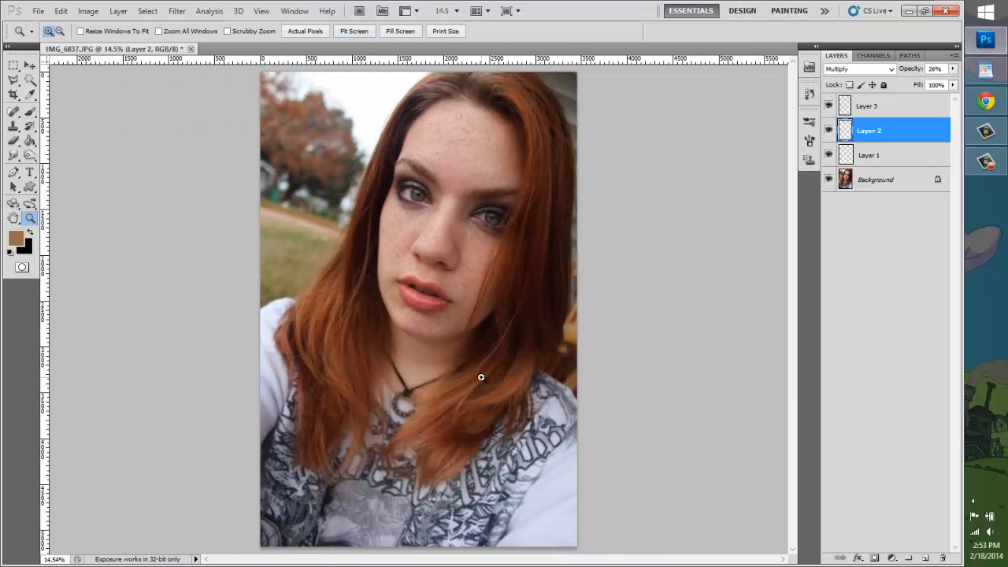
pyautogui.click(464, 189)
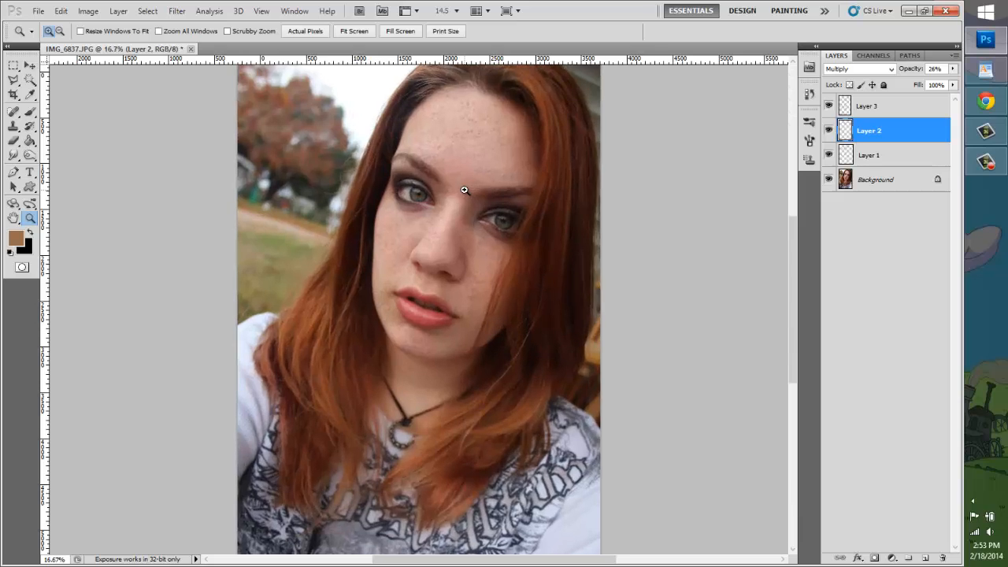
pyautogui.click(465, 190)
pyautogui.scroll(1, 519, 207)
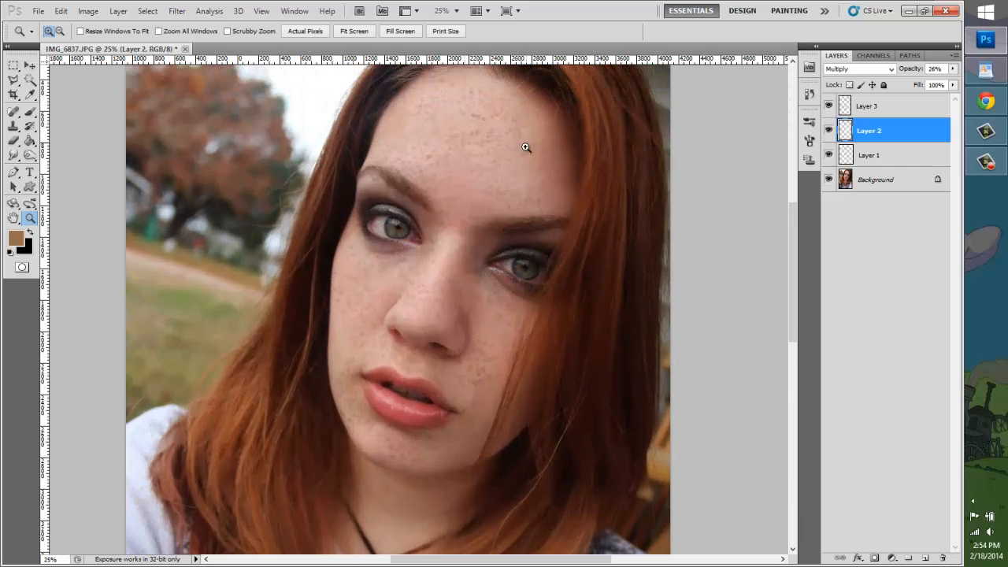
pyautogui.scroll(1, 521, 189)
pyautogui.scroll(-2, 517, 228)
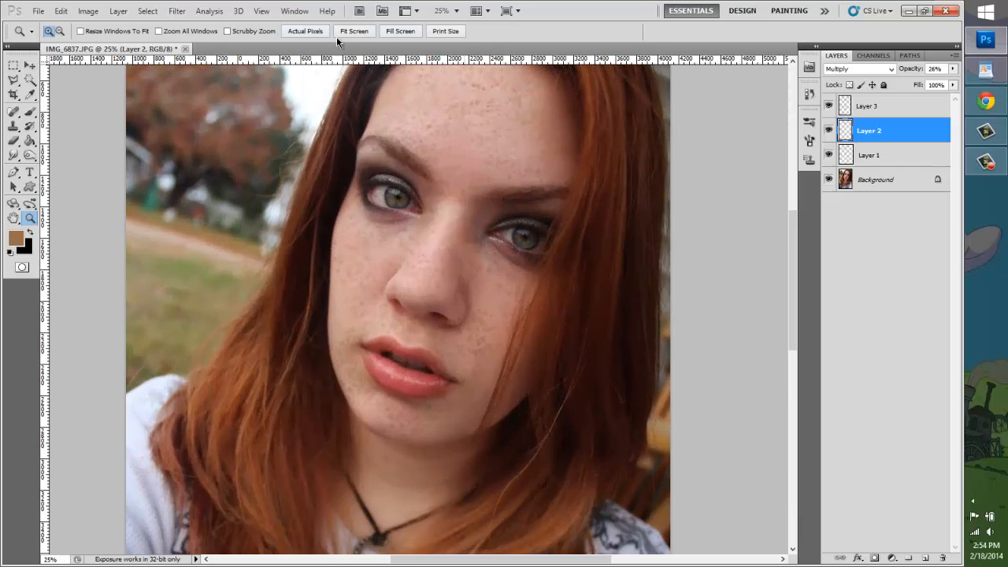
# - Return to the full portrait and frame the face at 25% magnification for a final look at the freckles
pyautogui.click(338, 35)
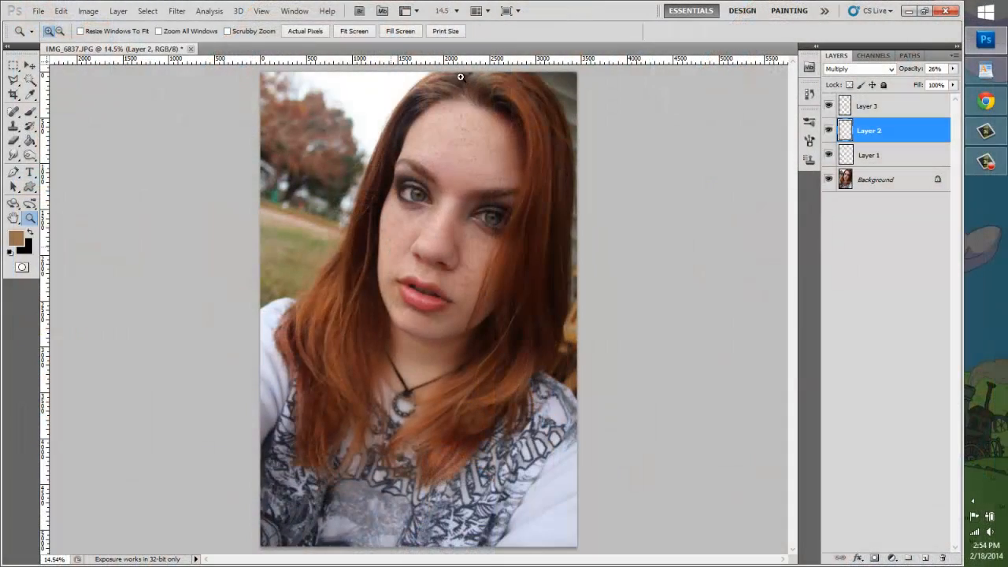
pyautogui.click(502, 126)
pyautogui.click(504, 232)
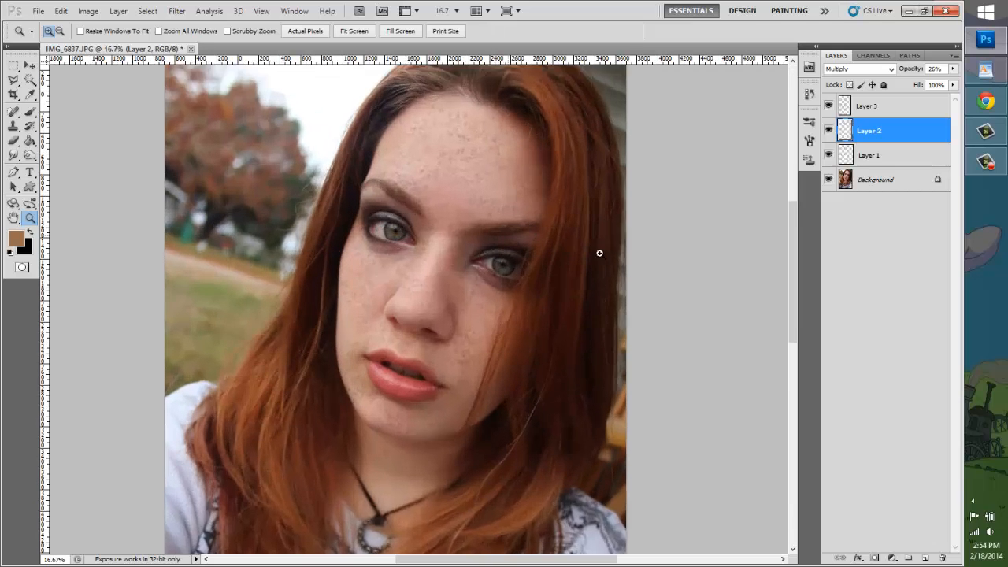
pyautogui.moveTo(501, 561); pyautogui.dragTo(474, 561)
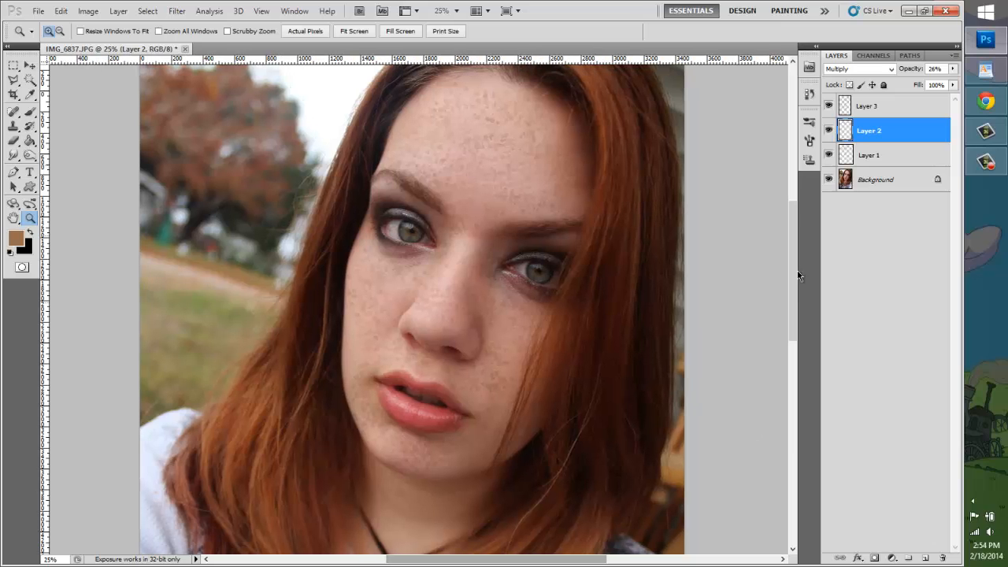
pyautogui.moveTo(792, 257)
pyautogui.mouseDown()
pyautogui.moveTo(792, 240)
pyautogui.moveTo(789, 265)
pyautogui.mouseUp()
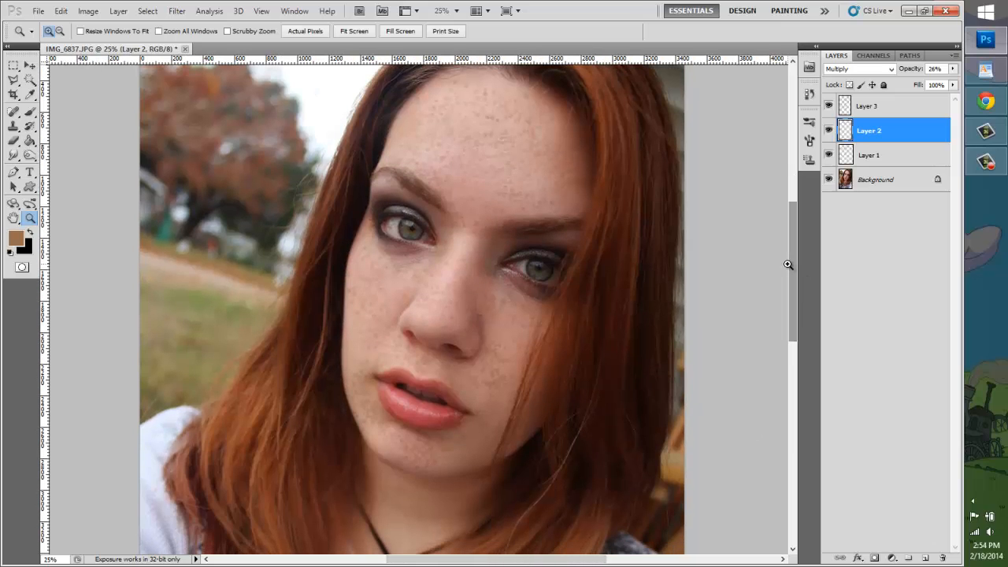